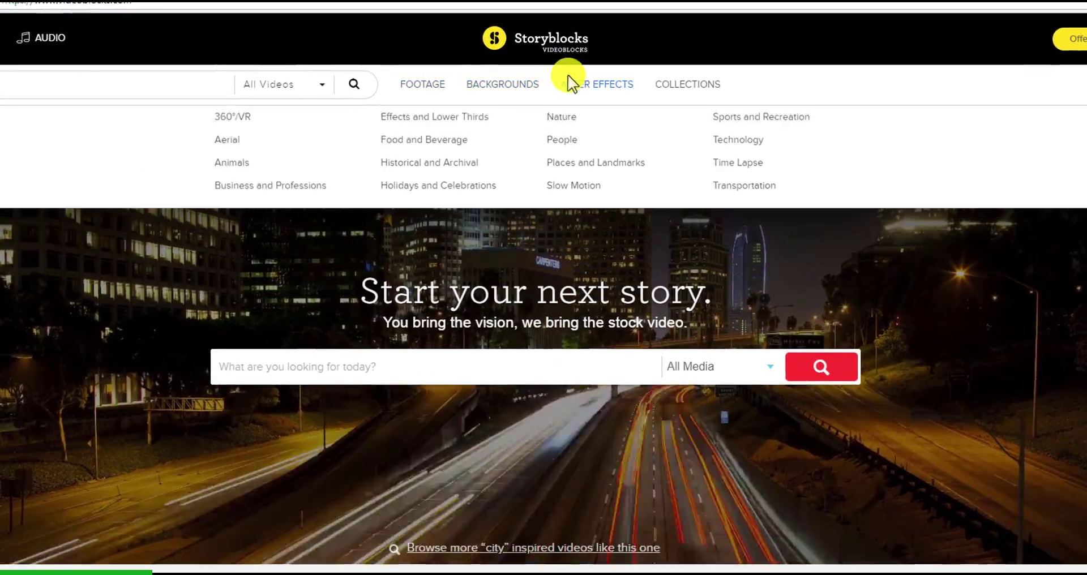
{"action": "mouse_move", "coordinate": [497, 87]}
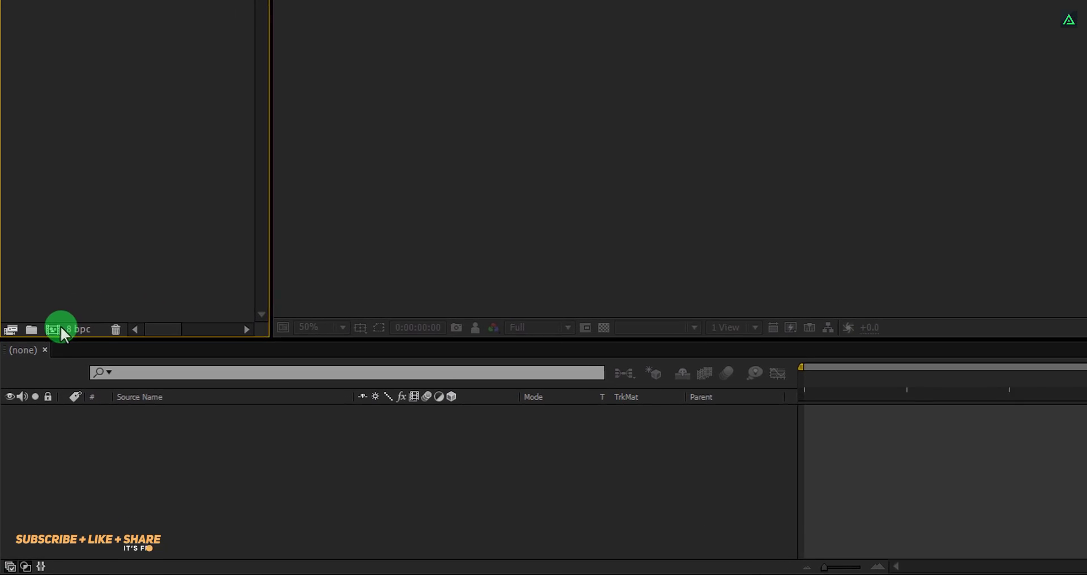
Create a 1920 x 1080 px composition named Bounce_Logo_Animation at 60 frames per second with a duration of 0:00:10:00.
{"action": "left_click", "coordinate": [60, 326]}
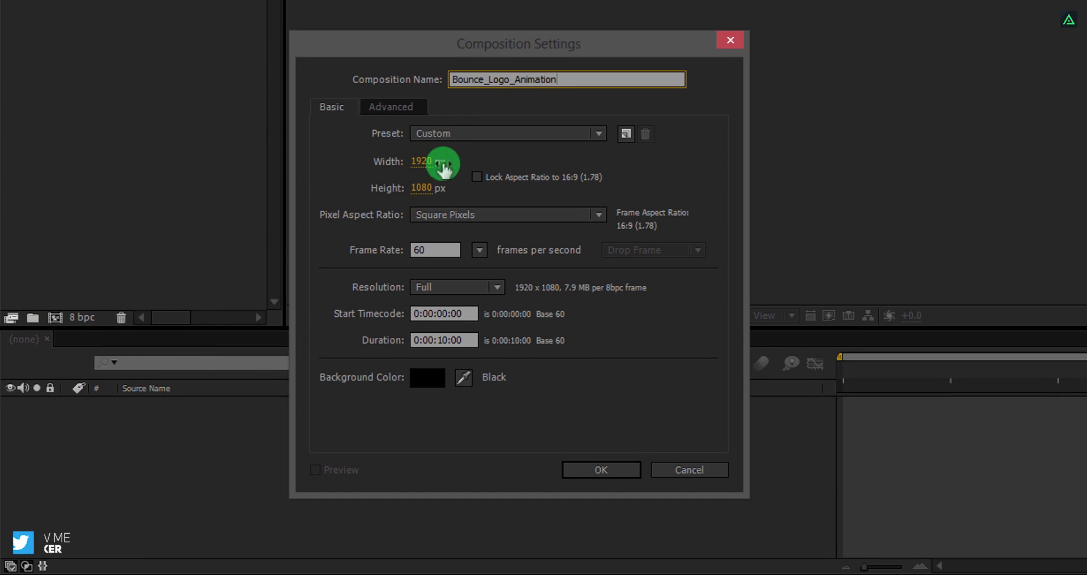
{"action": "left_click_drag", "start_coordinate": [431, 190], "coordinate": [434, 193]}
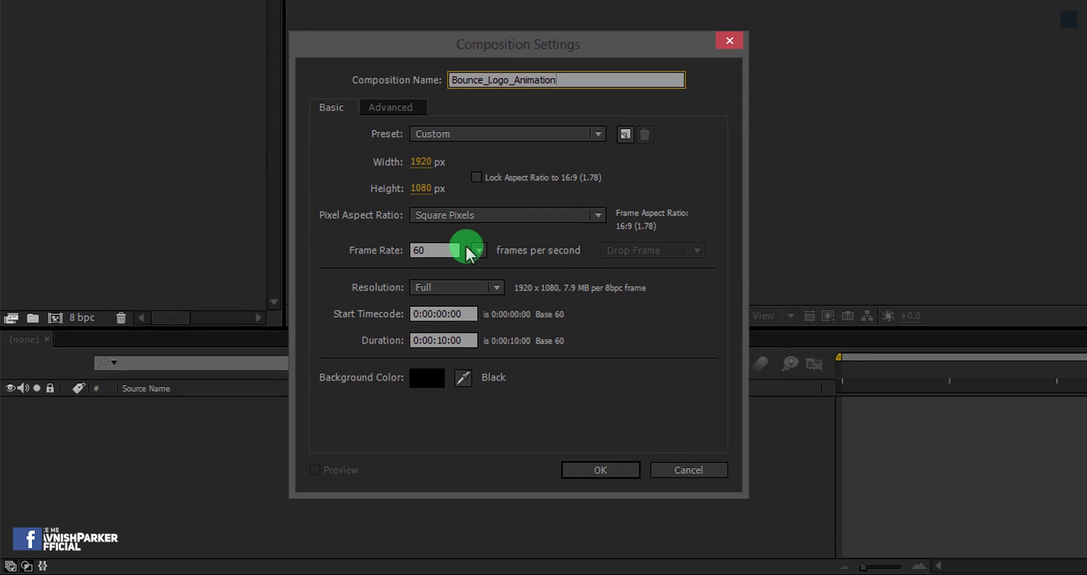
{"action": "left_click", "coordinate": [445, 255]}
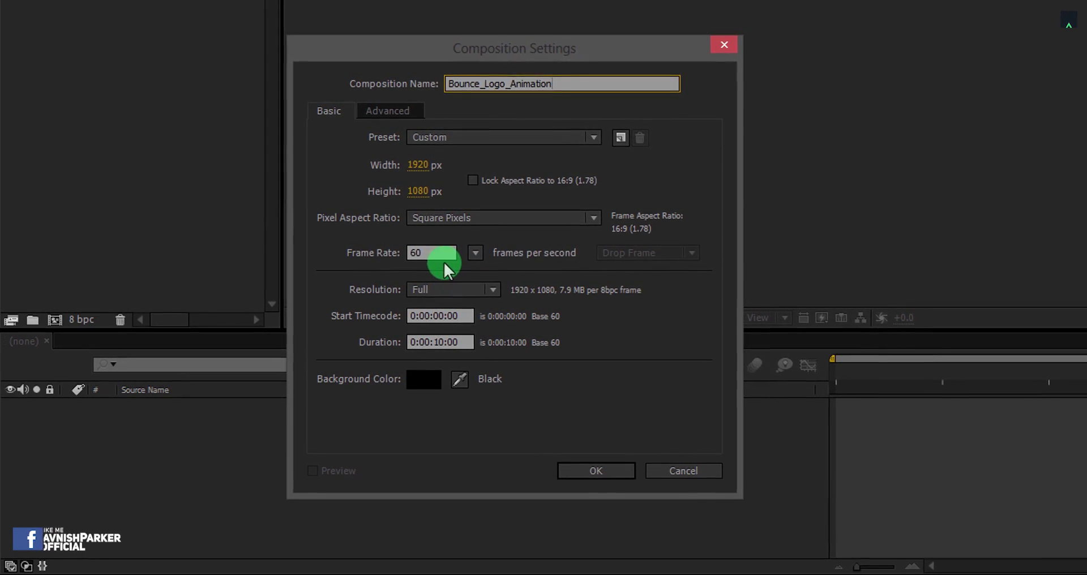
{"action": "left_click", "coordinate": [452, 343]}
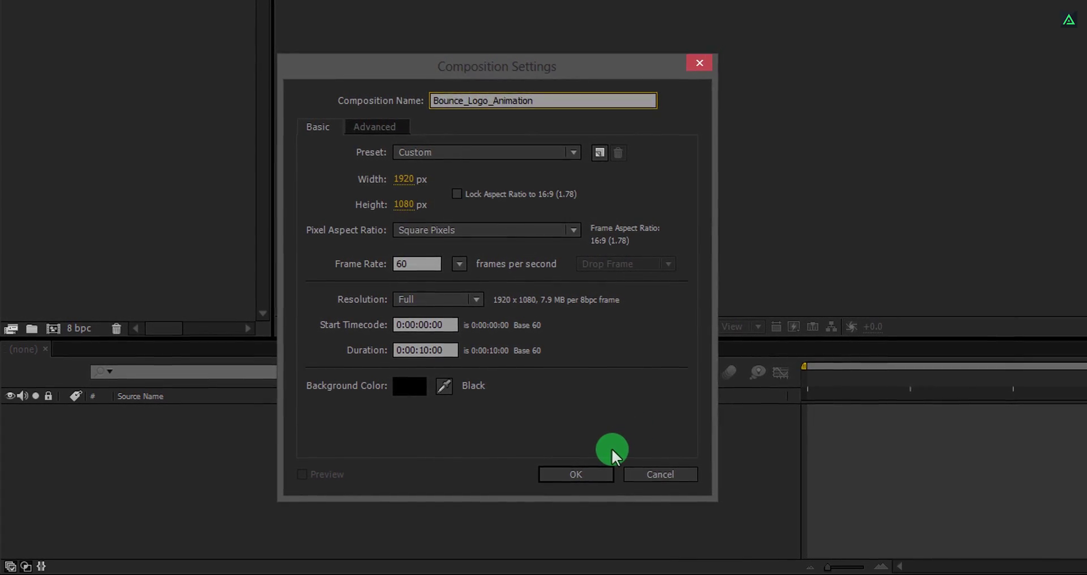
{"action": "left_click", "coordinate": [573, 476]}
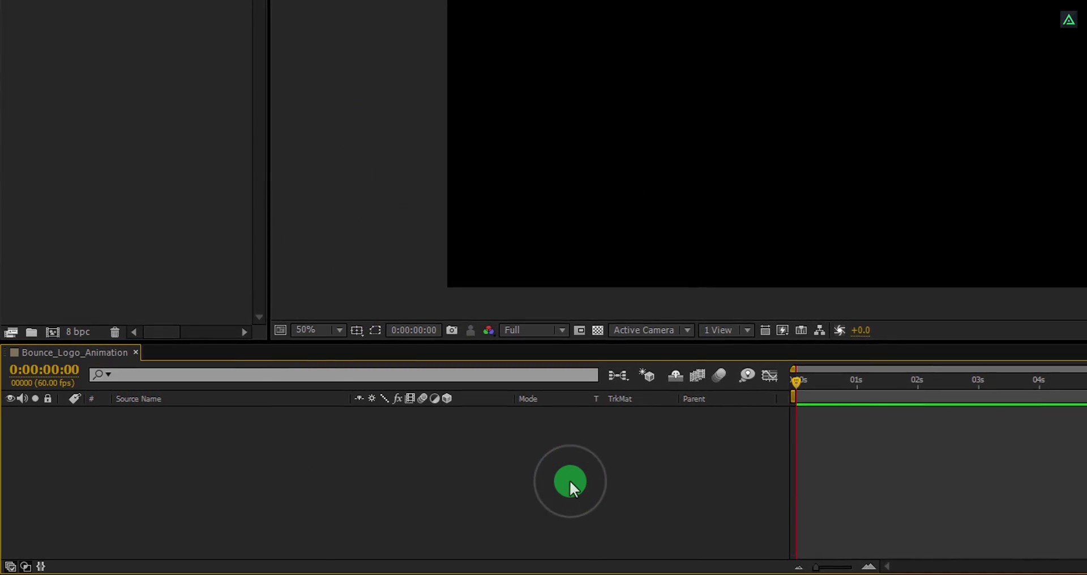
Add a black solid layer named Background at the composition's size.
{"action": "right_click", "coordinate": [235, 462]}
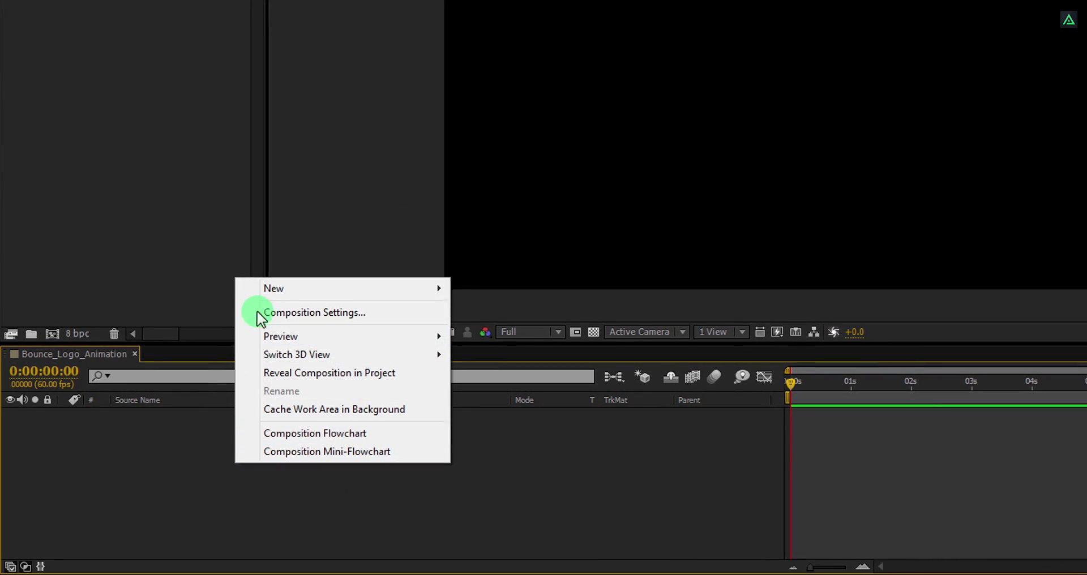
{"action": "left_click", "coordinate": [260, 289]}
{"action": "left_click", "coordinate": [488, 333]}
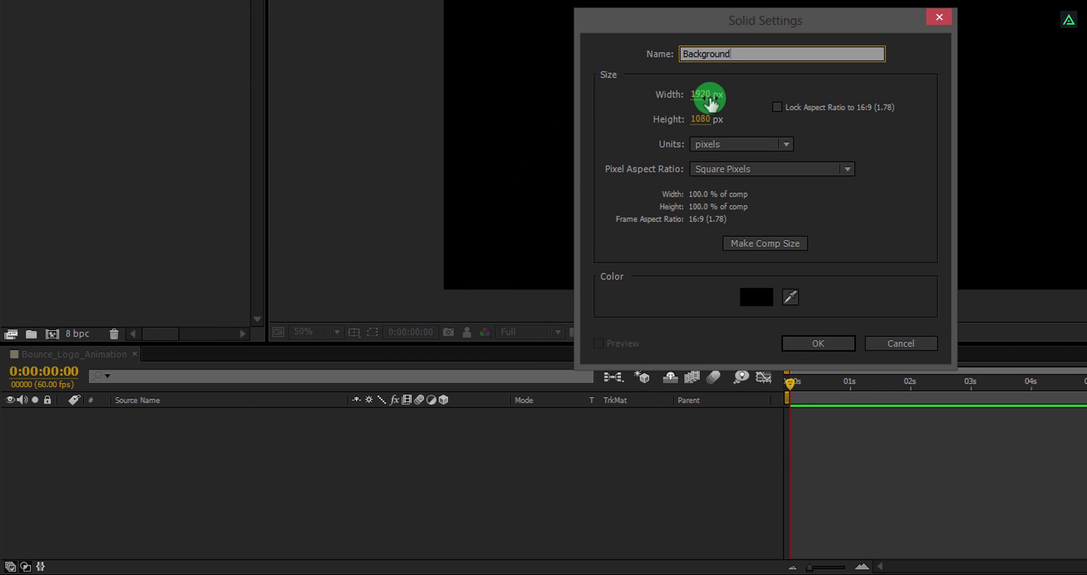
{"action": "left_click", "coordinate": [774, 248]}
{"action": "left_click", "coordinate": [830, 348]}
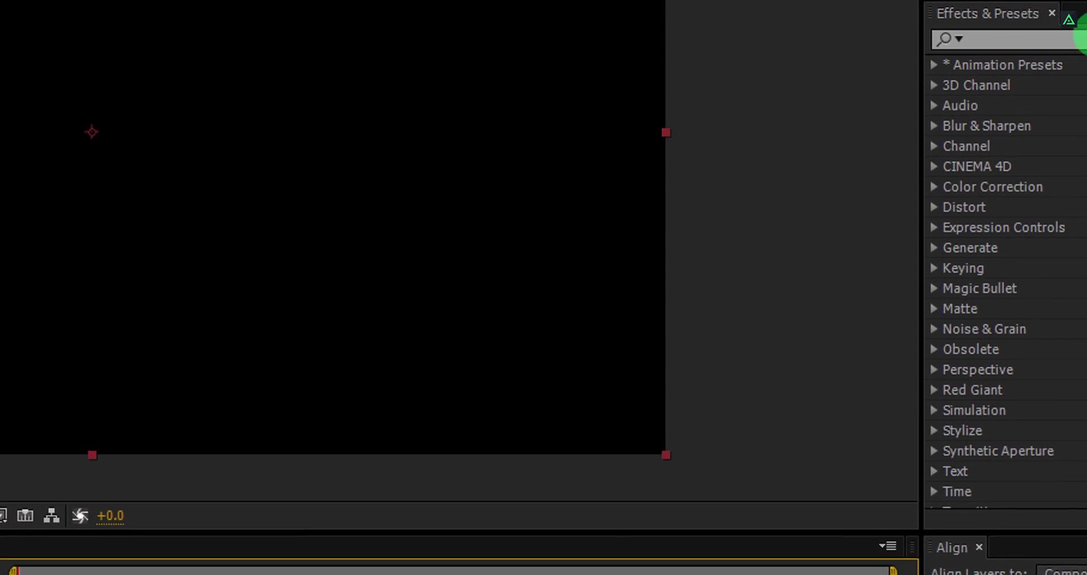
Find the Gradient Ramp effect and apply it to the Background layer.
{"action": "left_click", "coordinate": [1079, 39]}
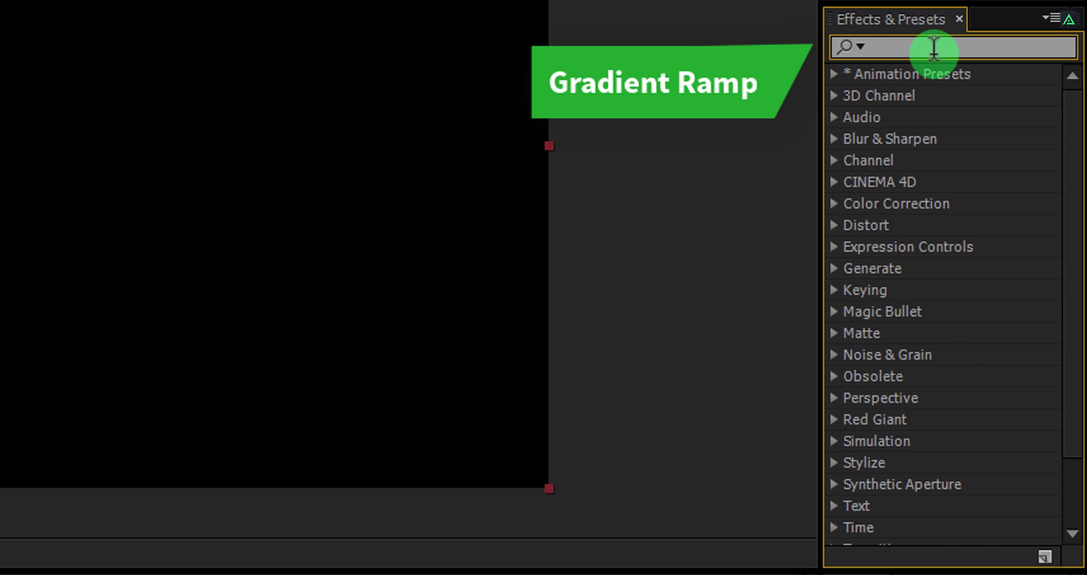
{"action": "type", "text": "ramp"}
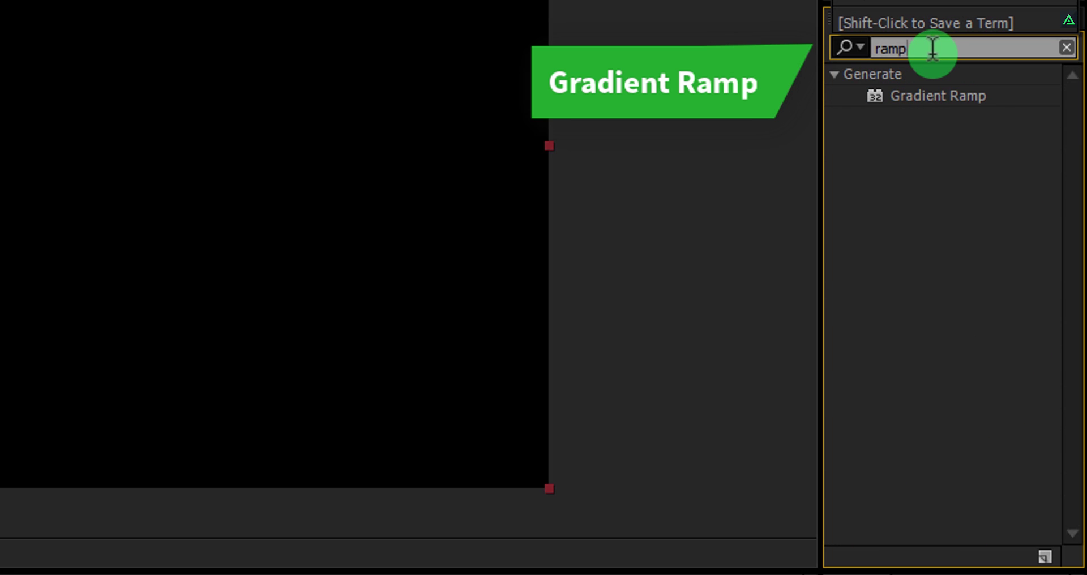
{"action": "double_click", "coordinate": [949, 88]}
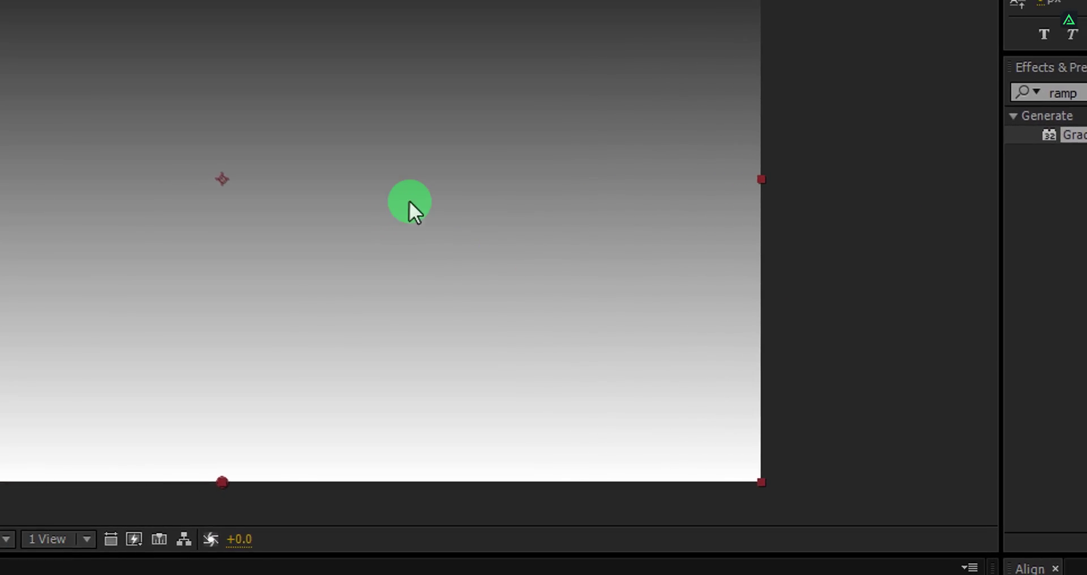
Set the gradient to Radial Ramp with swapped colors, starting at about 962, 546 and ending at about -692, 1576.
{"action": "left_click_drag", "start_coordinate": [154, 160], "coordinate": [0, 126]}
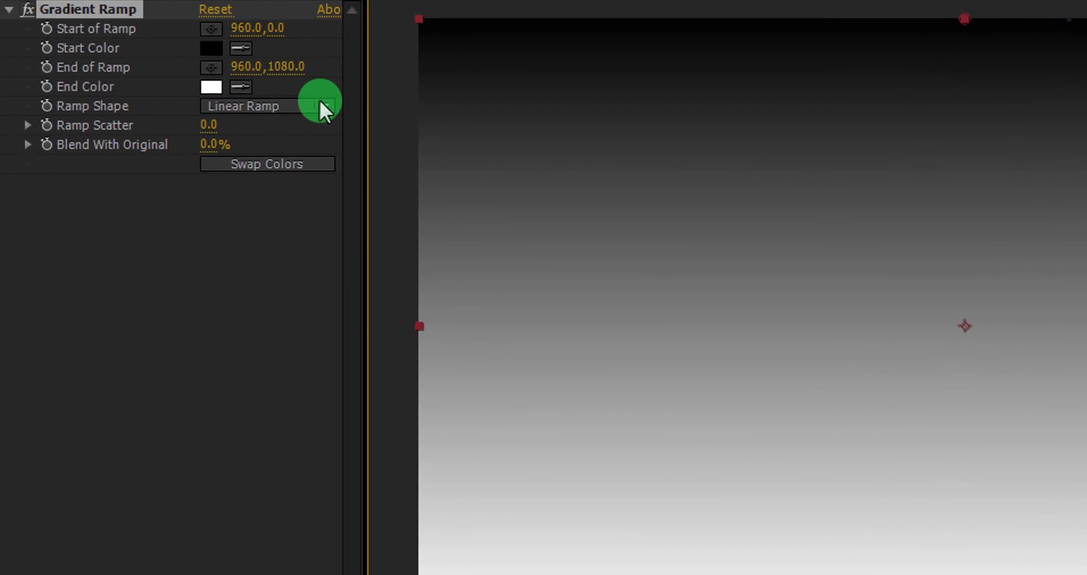
{"action": "left_click", "coordinate": [270, 86]}
{"action": "left_click", "coordinate": [343, 168]}
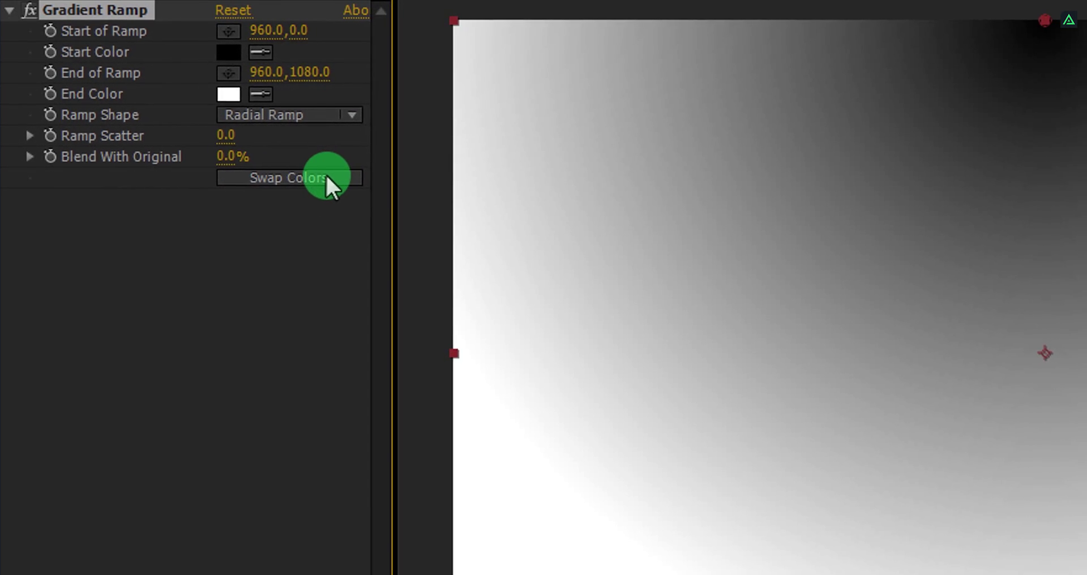
{"action": "left_click", "coordinate": [327, 179]}
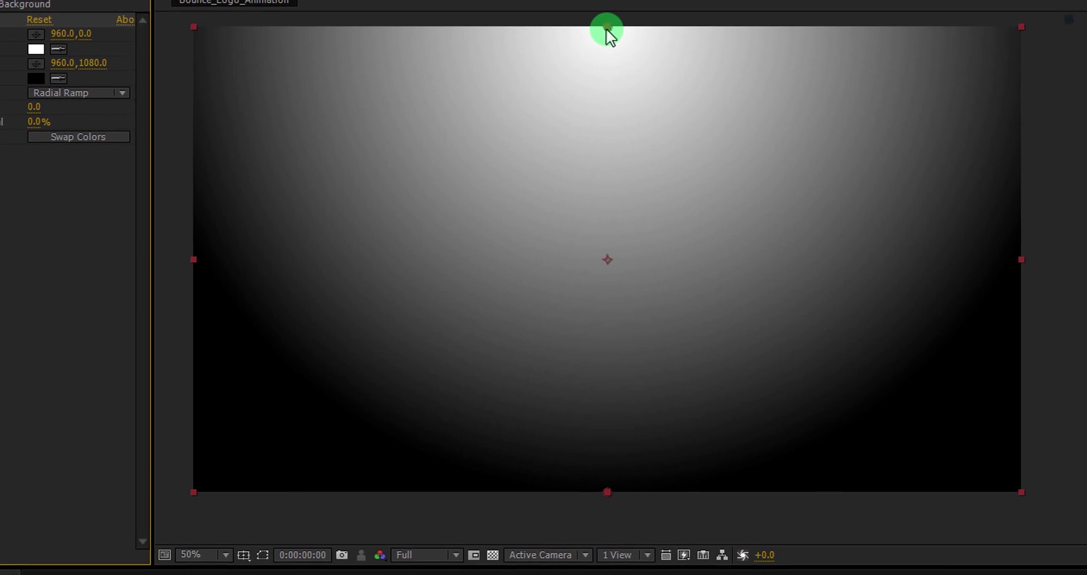
{"action": "left_click_drag", "start_coordinate": [607, 29], "coordinate": [606, 262]}
{"action": "left_click_drag", "start_coordinate": [555, 518], "coordinate": [0, 574]}
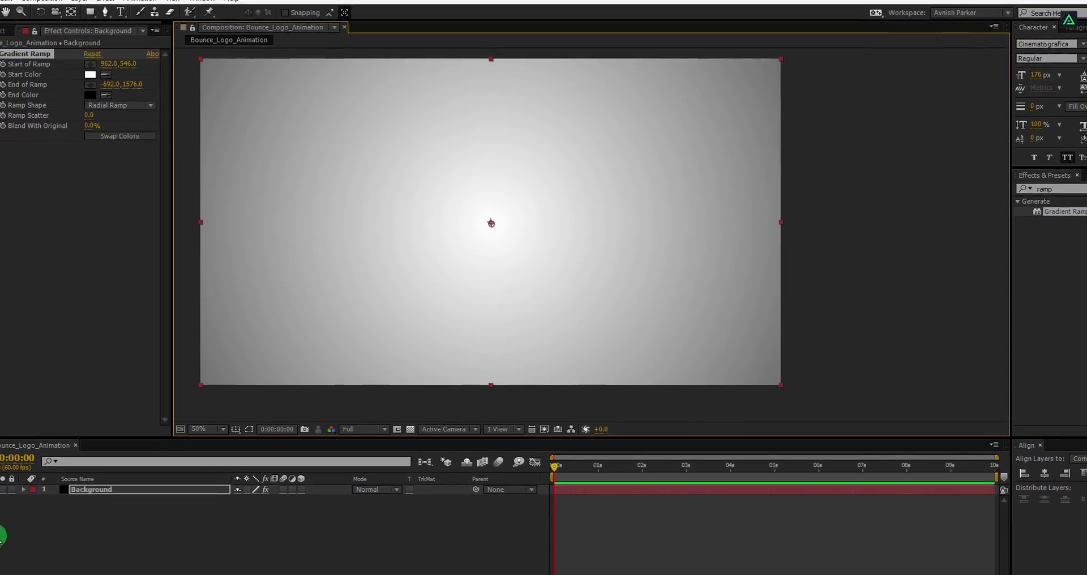
Create a black 1920 x 1080 px solid named Shade and mask it to a narrow horizontal band across the frame.
{"action": "right_click", "coordinate": [114, 533]}
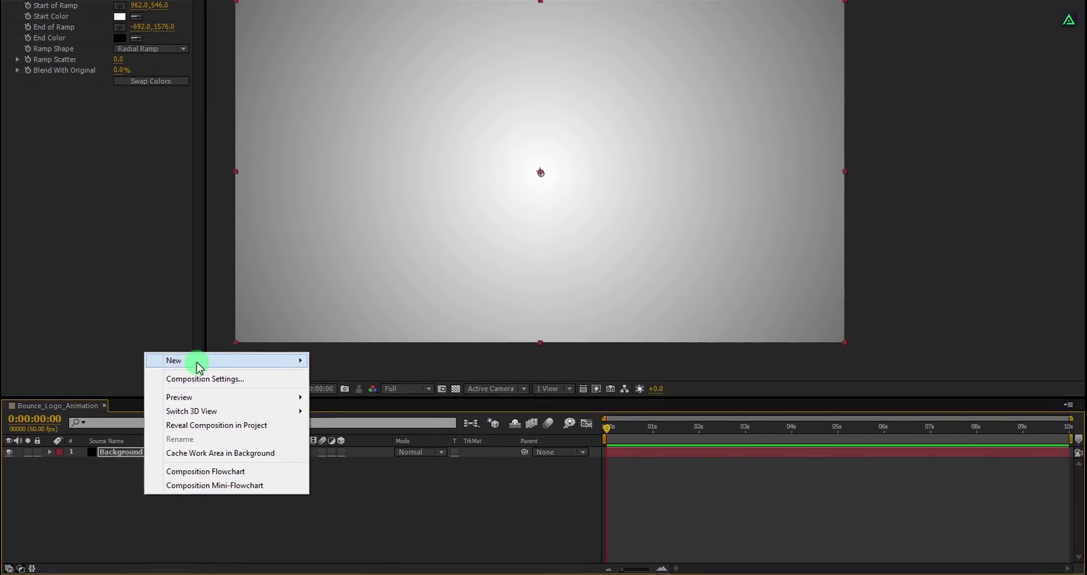
{"action": "mouse_move", "coordinate": [267, 381]}
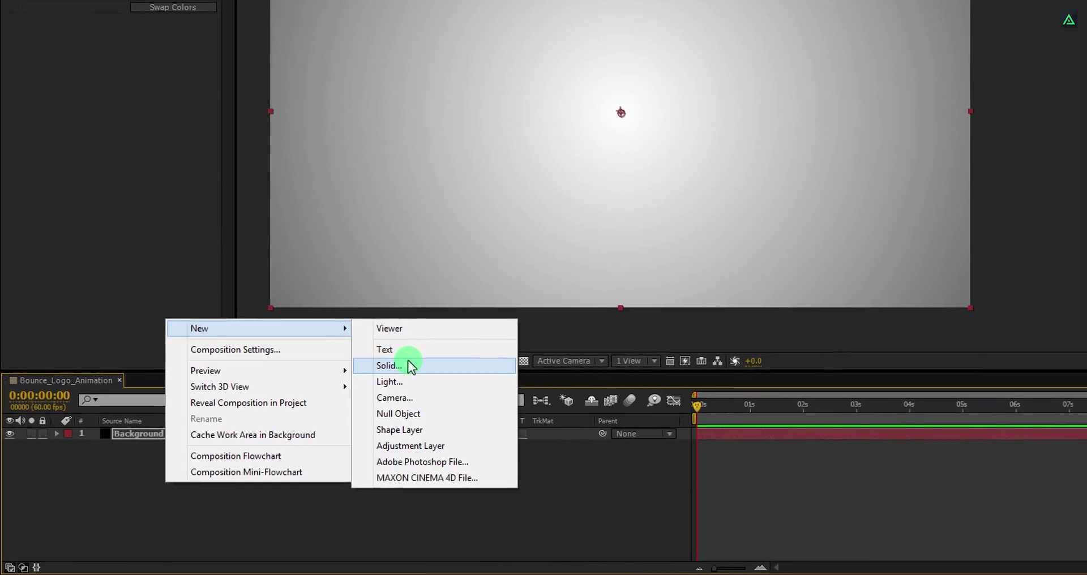
{"action": "left_click", "coordinate": [408, 366]}
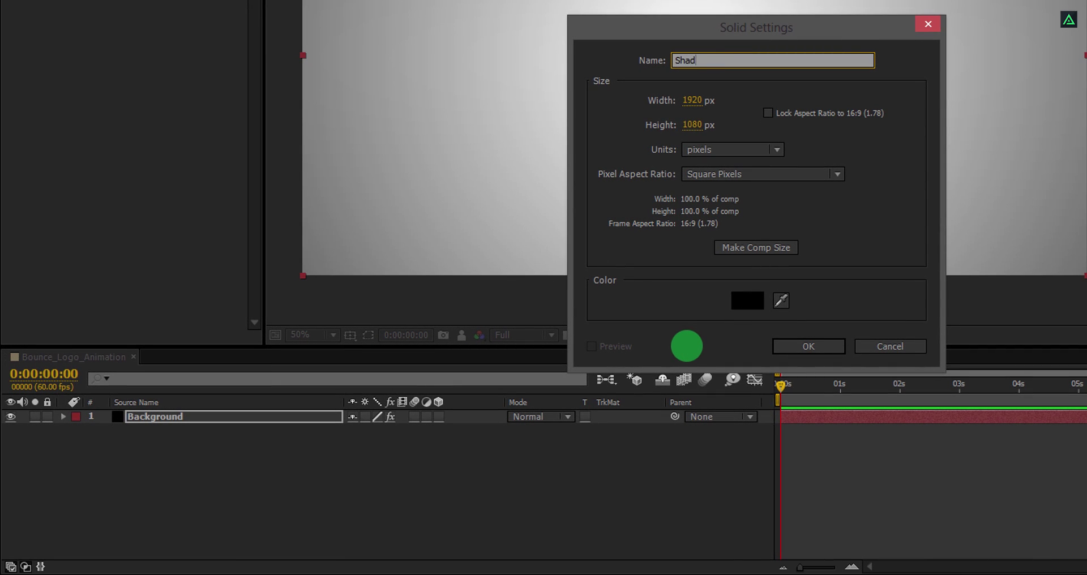
{"action": "left_click", "coordinate": [746, 302]}
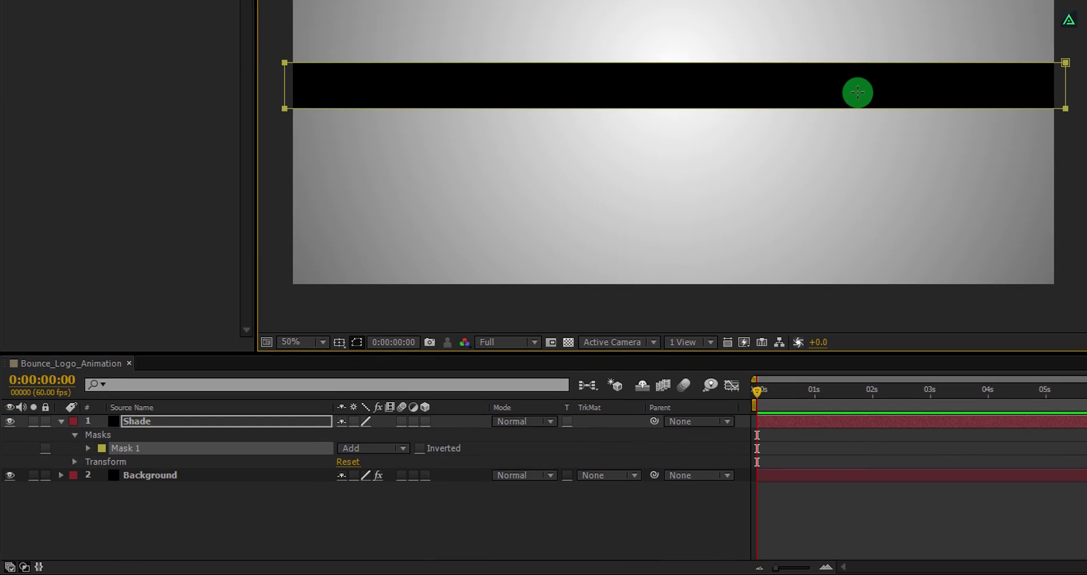
Feather the Shade layer's mask by 233 pixels and reshape it into a thinner band extending past both sides of the frame.
{"action": "key", "text": "f"}
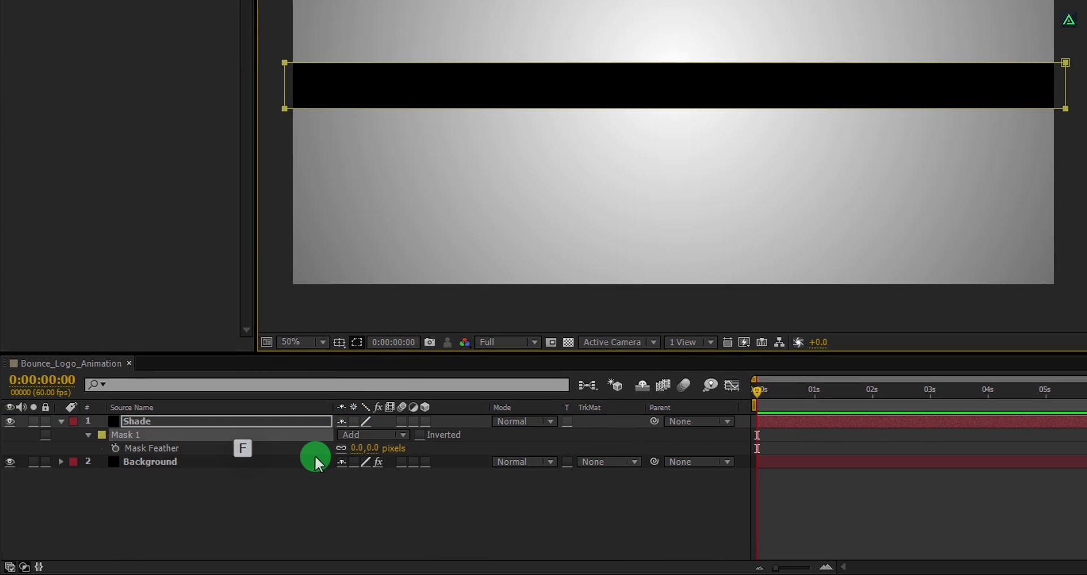
{"action": "left_click_drag", "start_coordinate": [377, 449], "coordinate": [549, 441]}
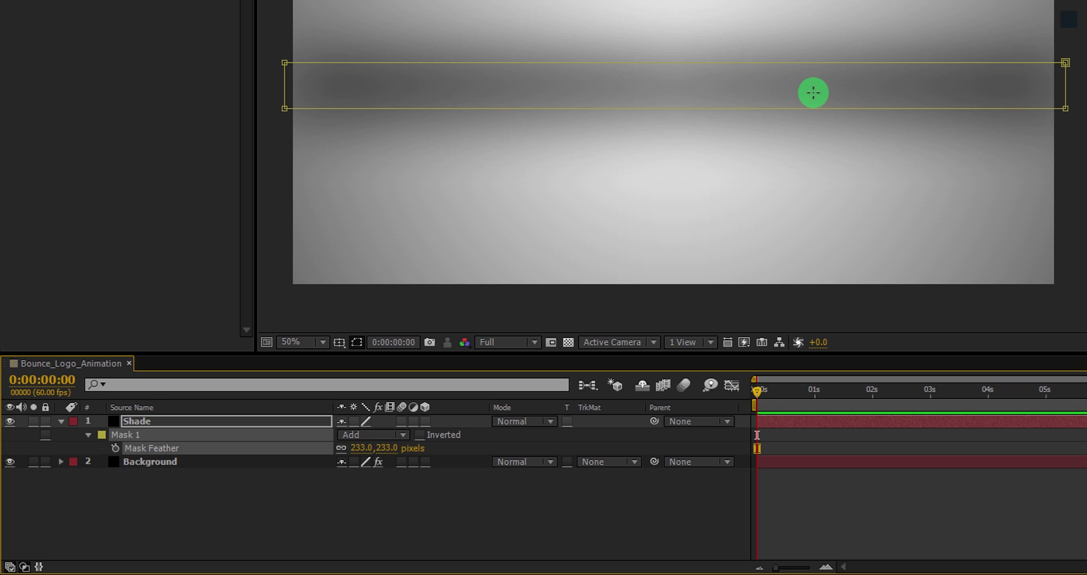
{"action": "key", "text": "v"}
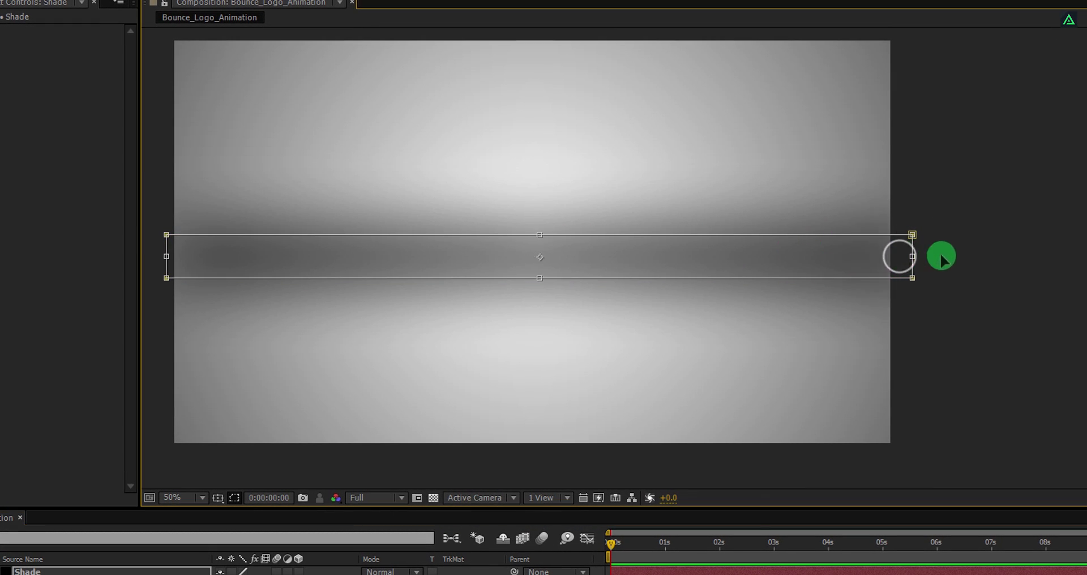
{"action": "left_click_drag", "start_coordinate": [961, 256], "coordinate": [921, 259]}
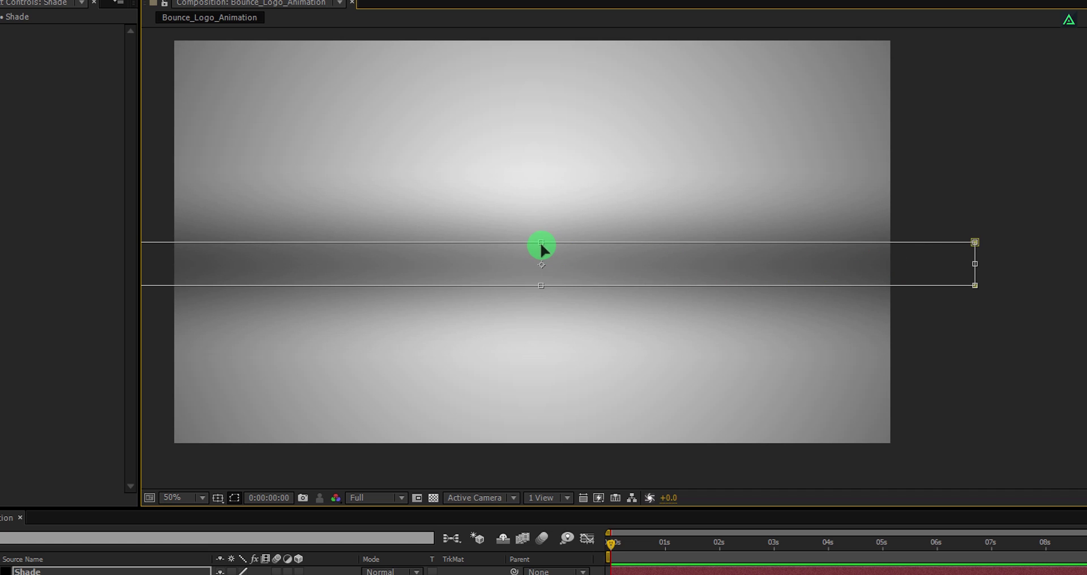
{"action": "left_click_drag", "start_coordinate": [540, 243], "coordinate": [541, 254]}
{"action": "key", "text": "space"}
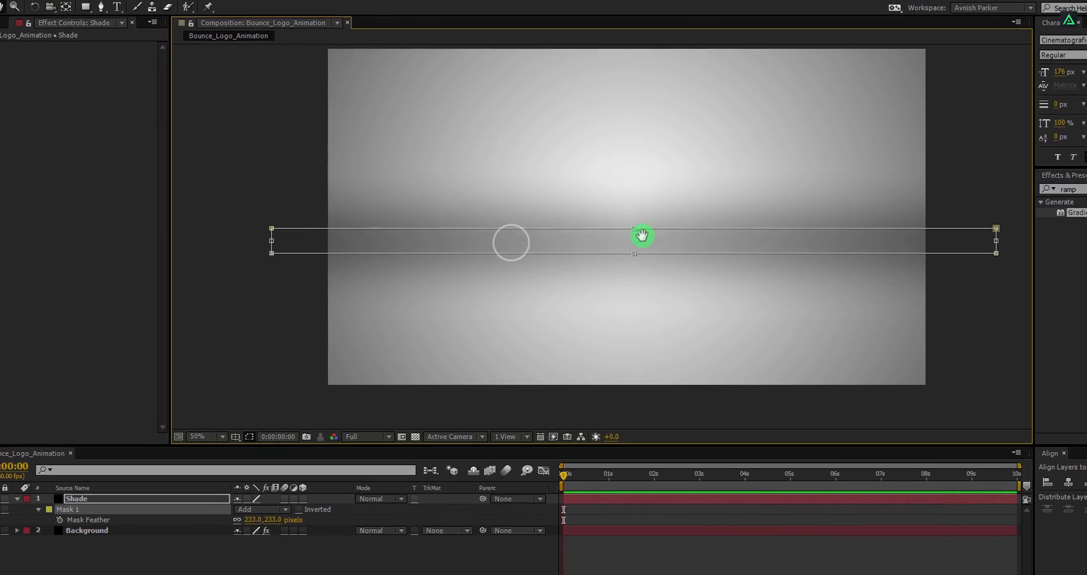
{"action": "left_click", "coordinate": [509, 558]}
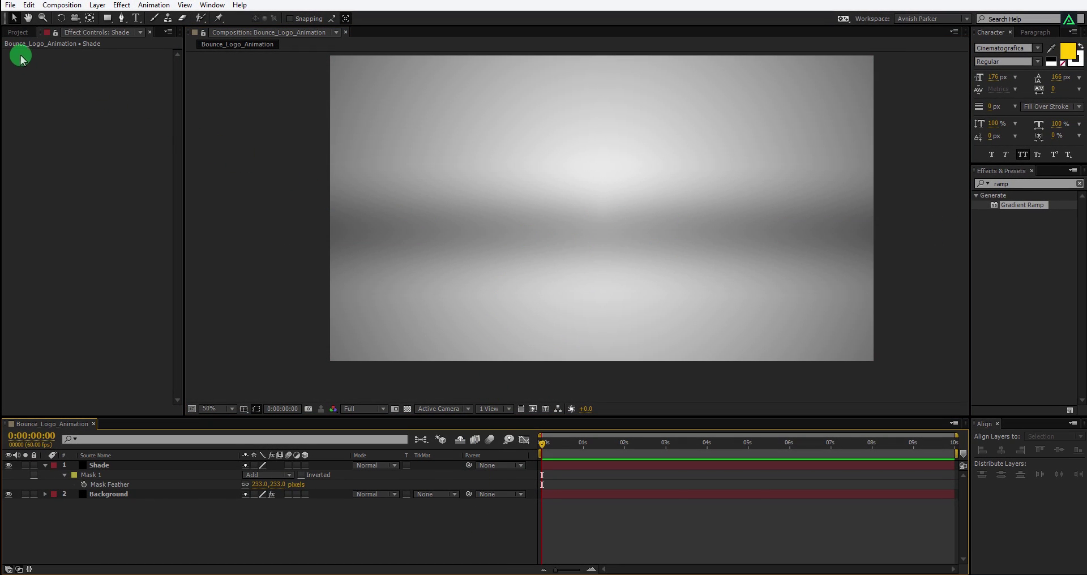
Import the Lens Flare - VideoBlocks video and the Logo - The MAC image from the Data folder into the project.
{"action": "left_click", "coordinate": [17, 32]}
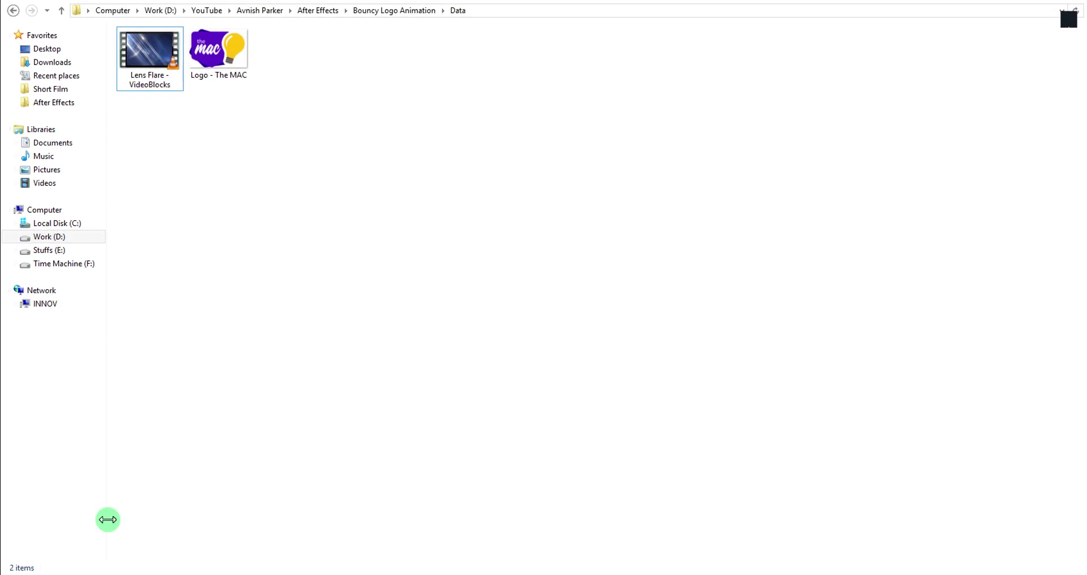
{"action": "left_click_drag", "start_coordinate": [282, 29], "coordinate": [137, 97]}
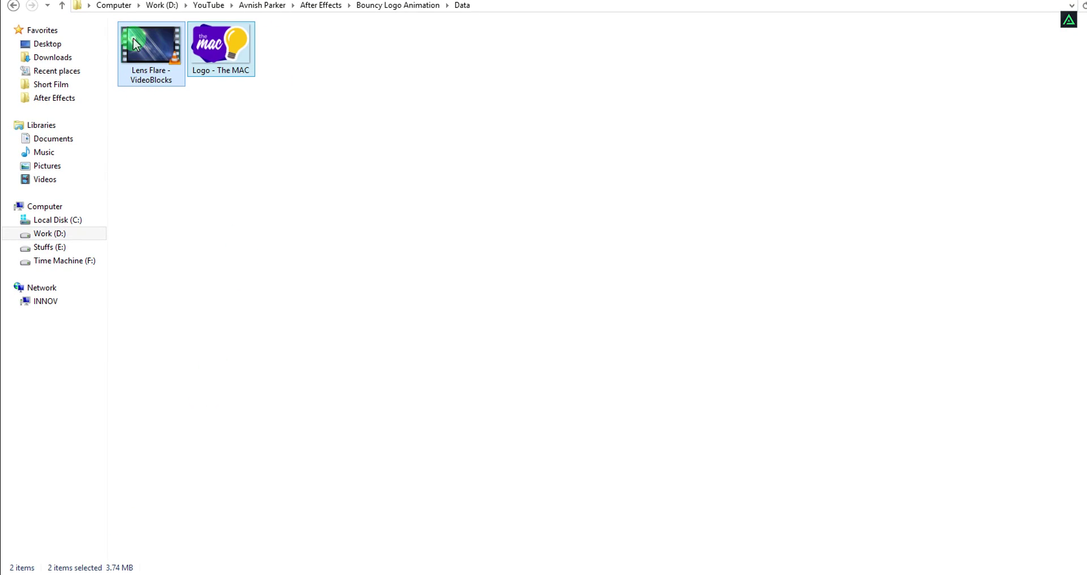
{"action": "left_click_drag", "start_coordinate": [136, 44], "coordinate": [78, 237]}
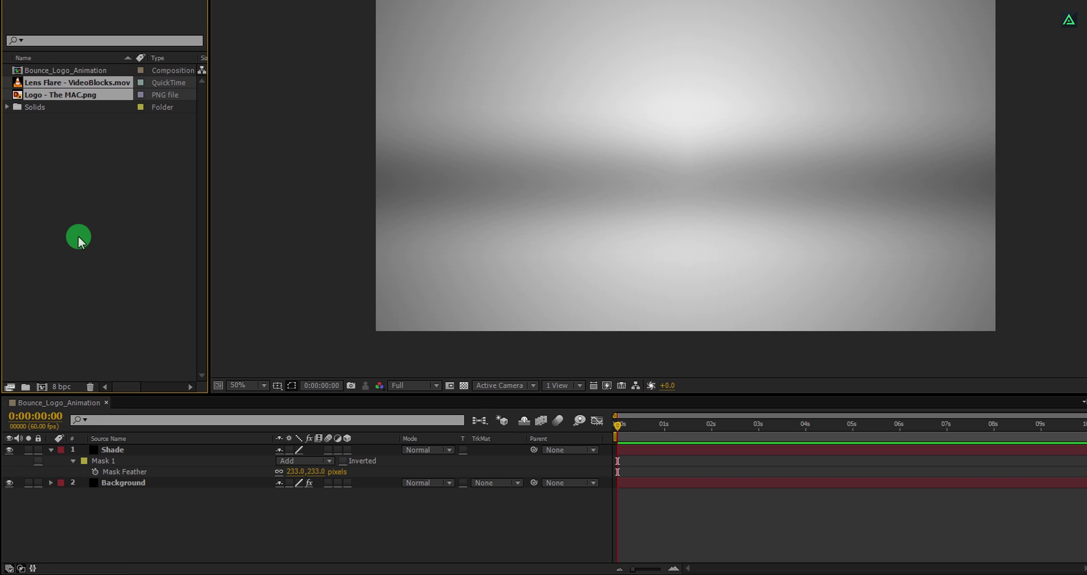
Place Logo - The MAC.png above the Shade layer and pre-compose it as Logo - The MAC Comp, moving all attributes into it.
{"action": "left_click", "coordinate": [77, 93]}
{"action": "left_click_drag", "start_coordinate": [78, 95], "coordinate": [152, 447]}
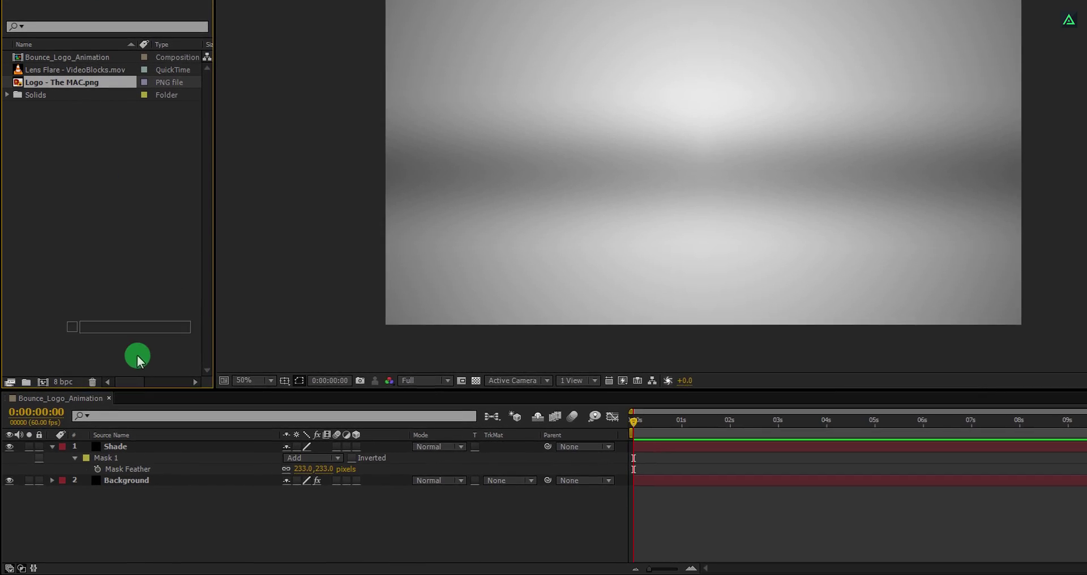
{"action": "right_click", "coordinate": [243, 435]}
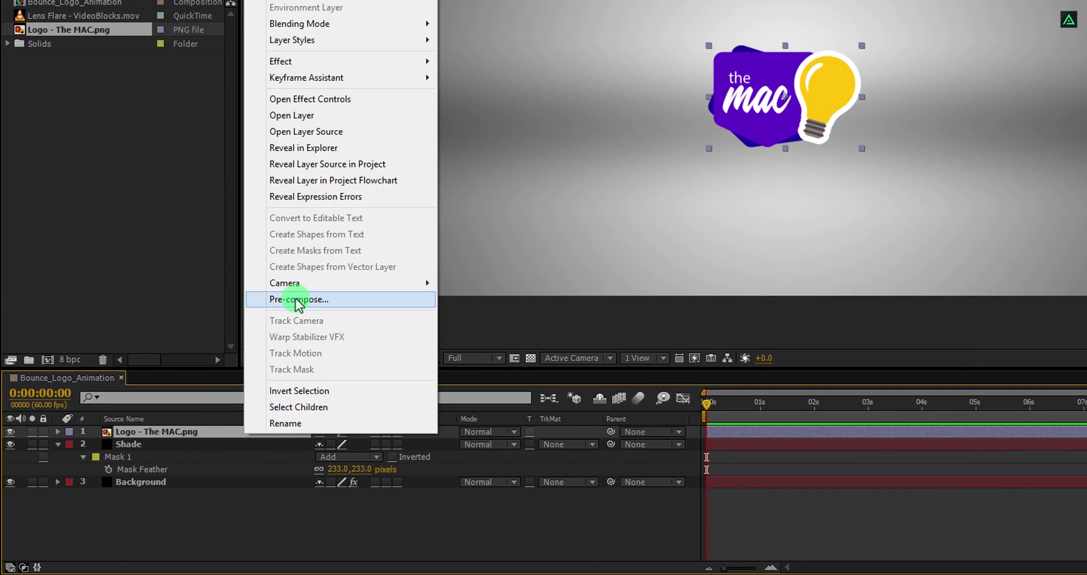
{"action": "left_click", "coordinate": [295, 300]}
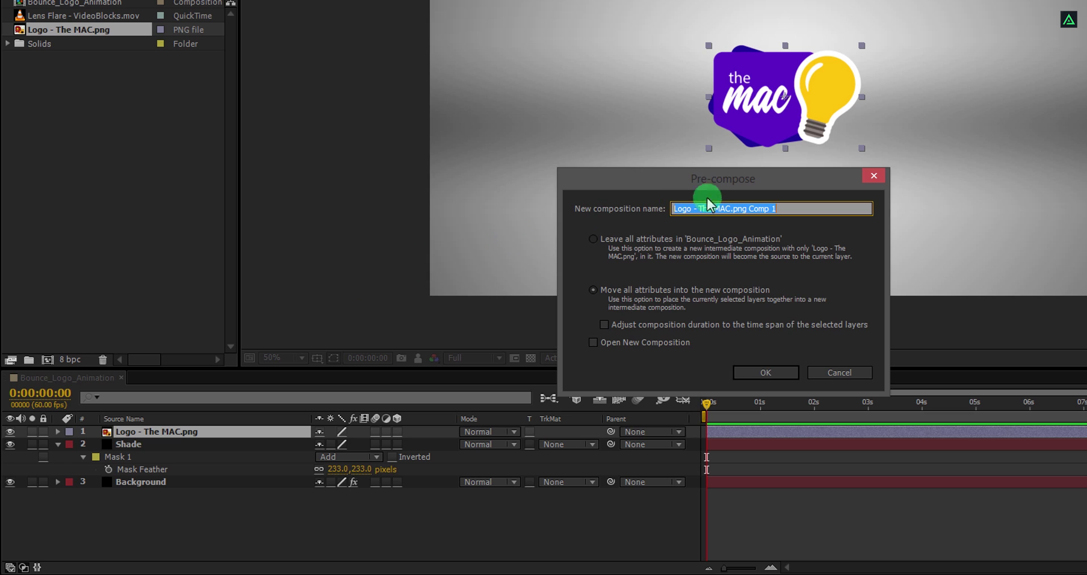
{"action": "left_click_drag", "start_coordinate": [731, 208], "coordinate": [800, 201]}
{"action": "type", "text": "MAC Comp"}
{"action": "left_click", "coordinate": [601, 294]}
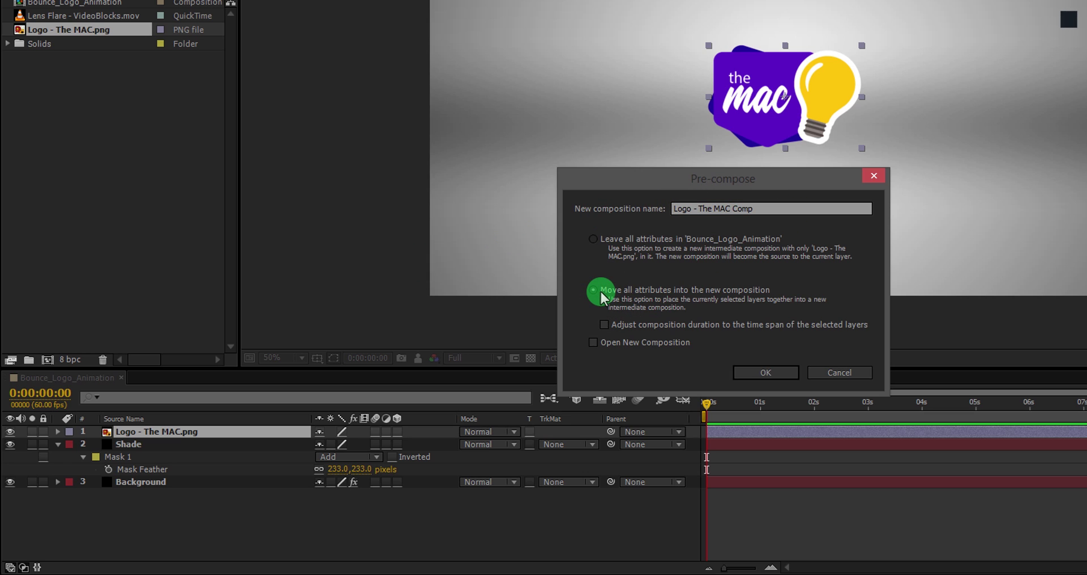
{"action": "left_click", "coordinate": [750, 373]}
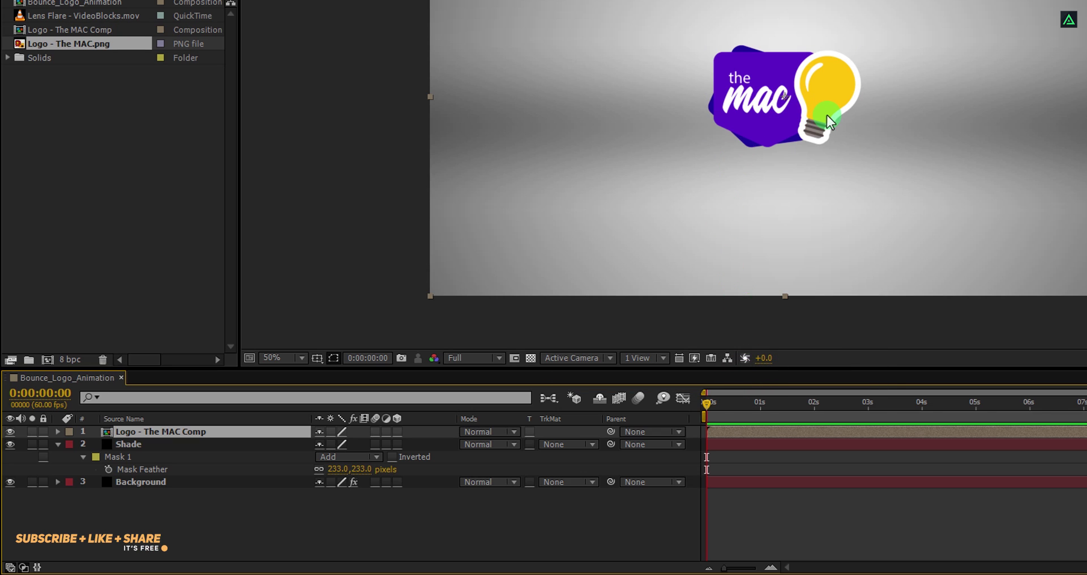
Add a 100% Scale keyframe to the Logo - The MAC Comp layer at 0:00:01:00.
{"action": "left_click", "coordinate": [760, 406]}
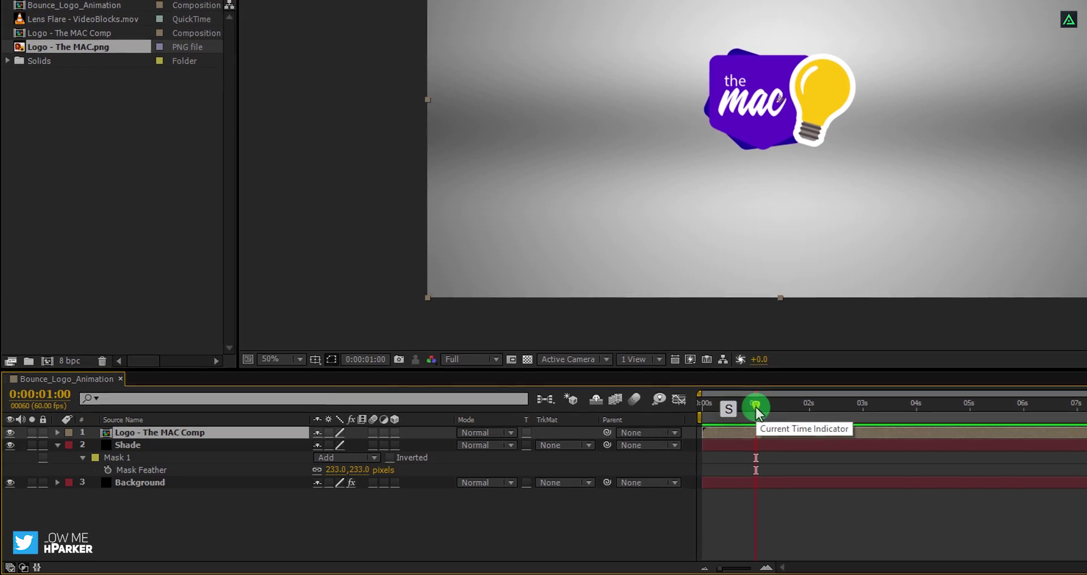
{"action": "key", "text": "s"}
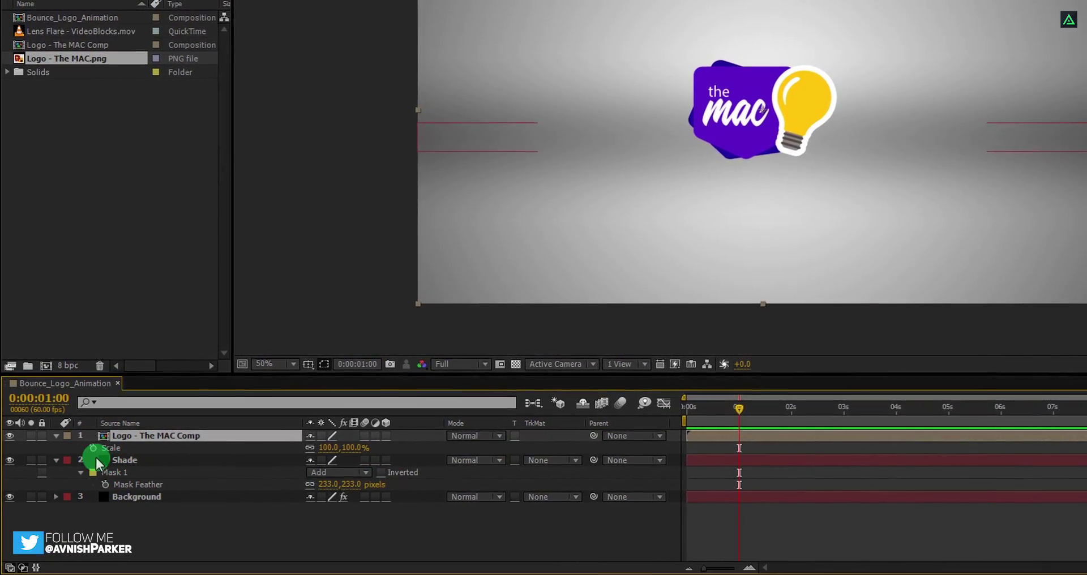
{"action": "left_click", "coordinate": [92, 448]}
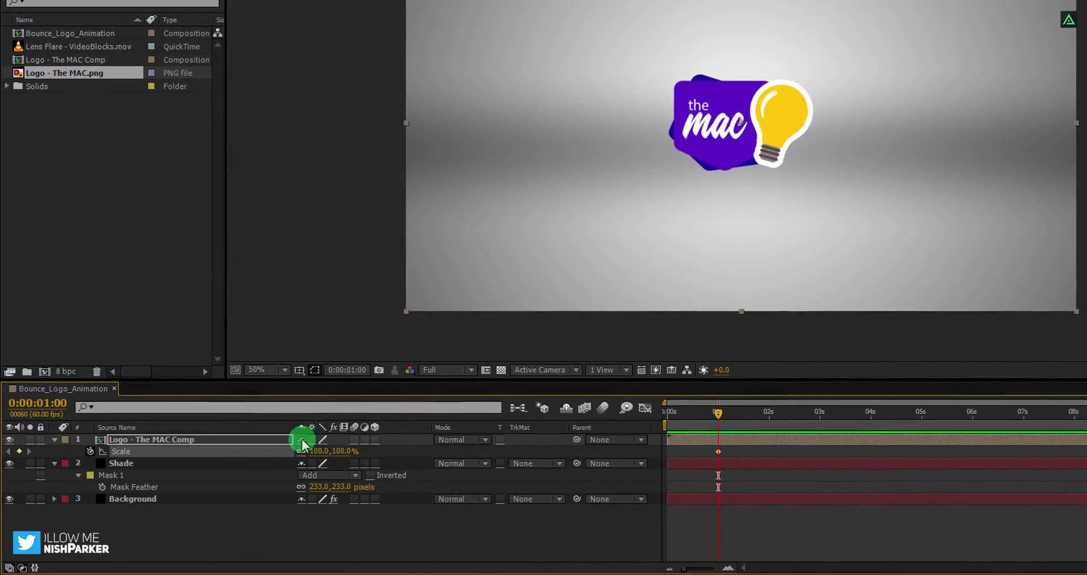
Add a 0% Scale keyframe to the Logo - The MAC Comp layer at 0:00:00:00.
{"action": "left_click", "coordinate": [667, 412]}
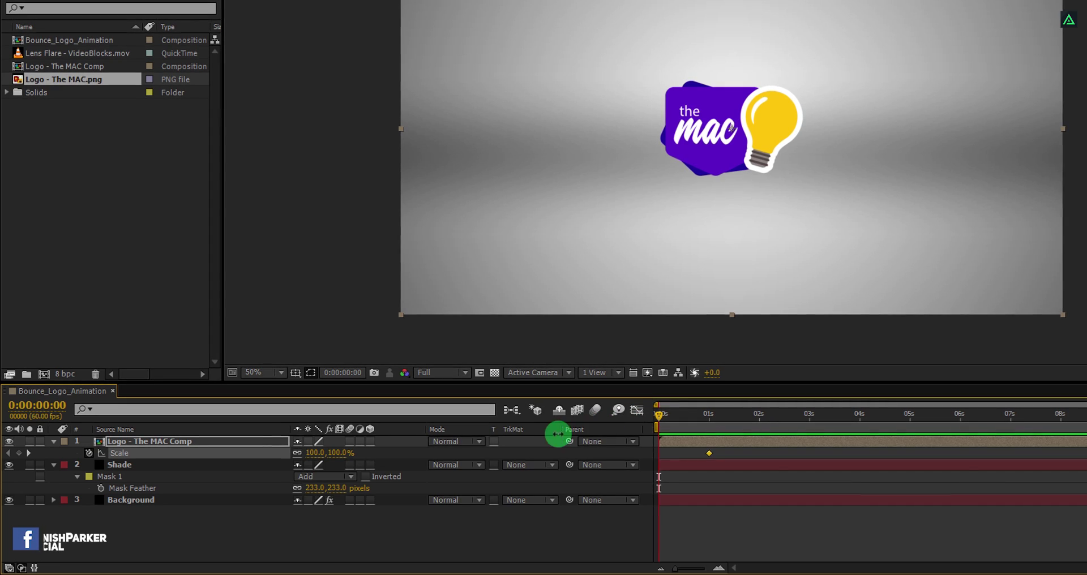
{"action": "left_click", "coordinate": [340, 453]}
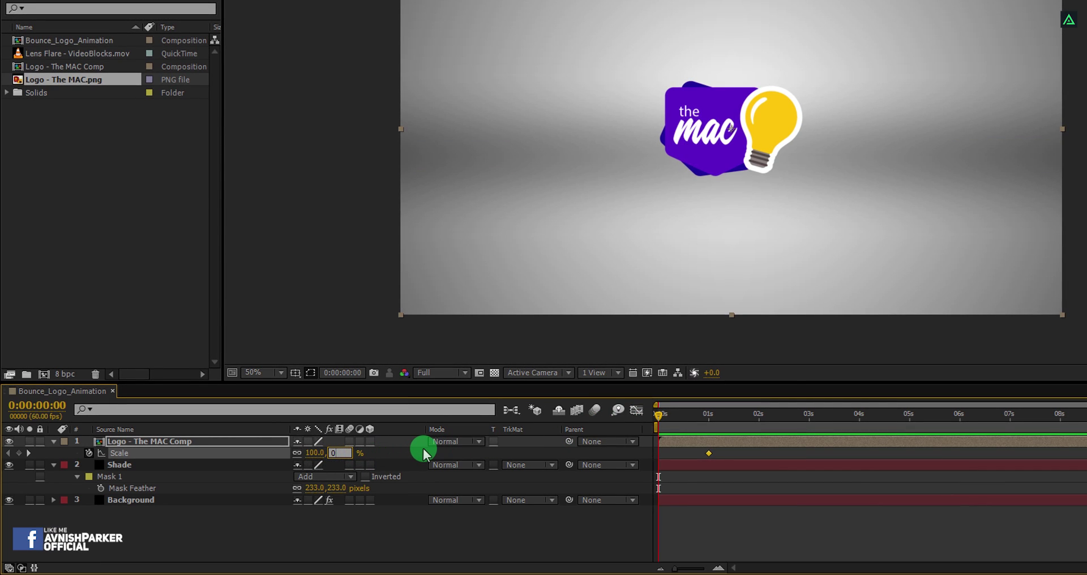
{"action": "key", "text": "Return"}
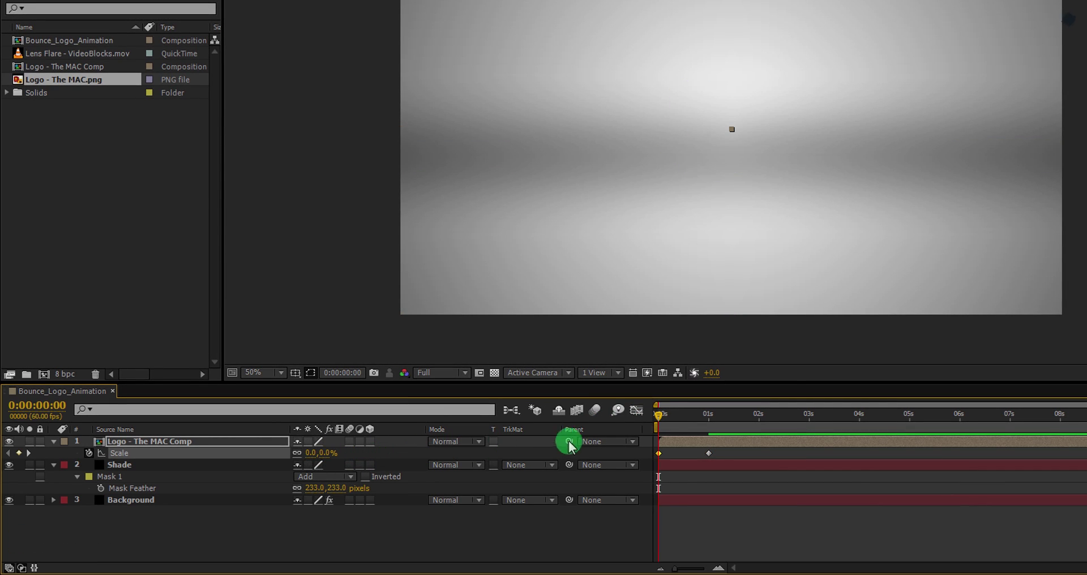
Move the current time to 0:00:01:10, ten frames past the 100% Scale keyframe.
{"action": "left_click_drag", "start_coordinate": [659, 417], "coordinate": [711, 418]}
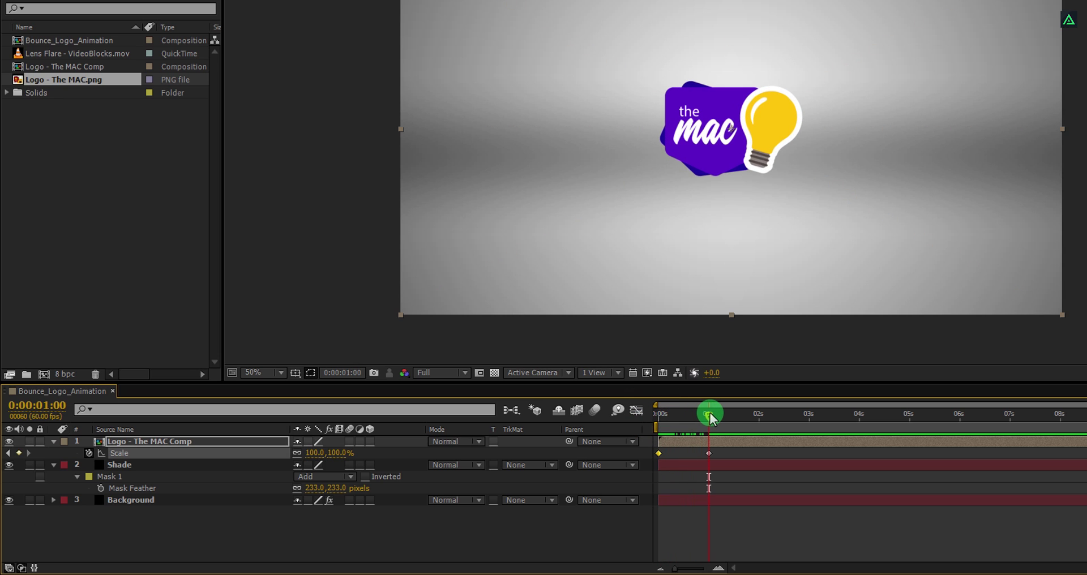
{"action": "key", "text": "equal"}
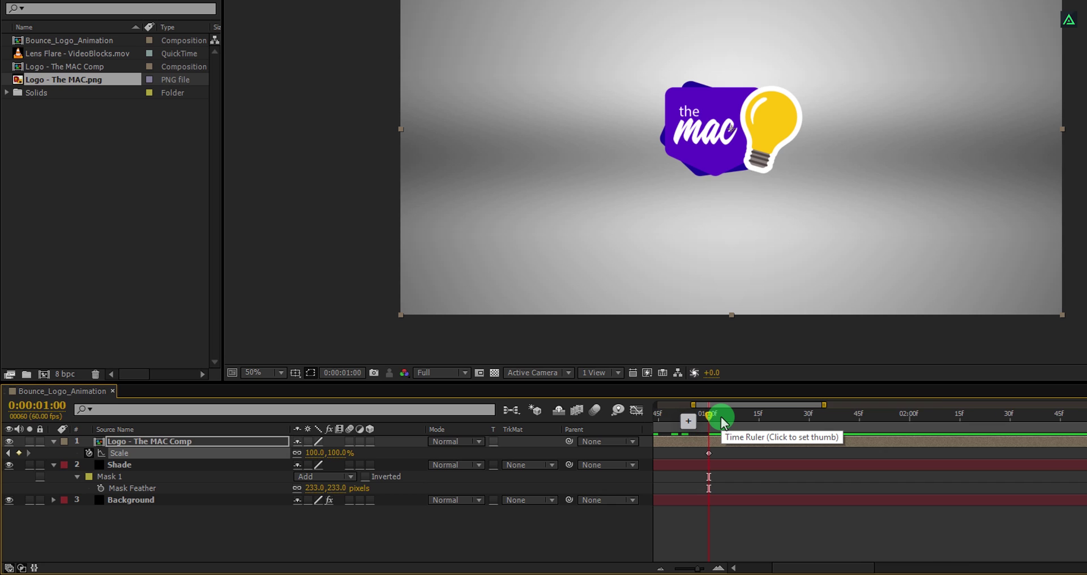
{"action": "key", "text": "equal"}
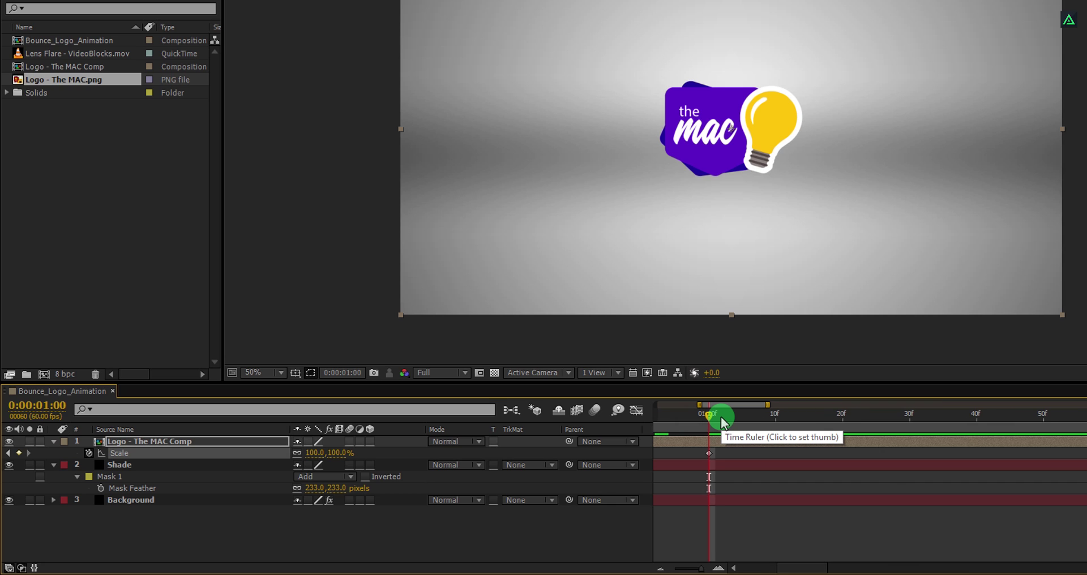
{"action": "key", "text": "minus"}
{"action": "key", "text": "minus"}
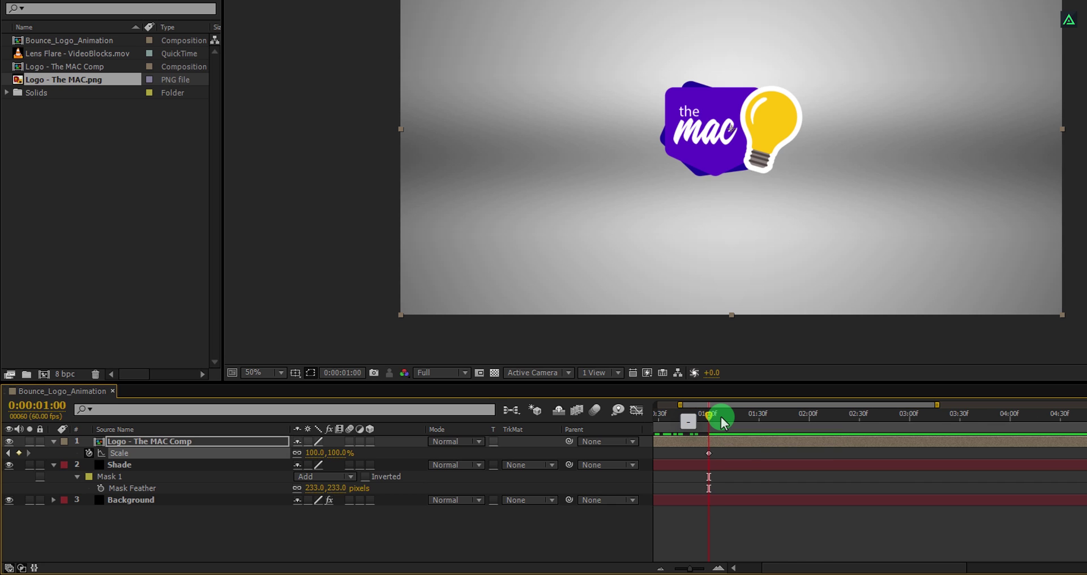
{"action": "key", "text": "equal"}
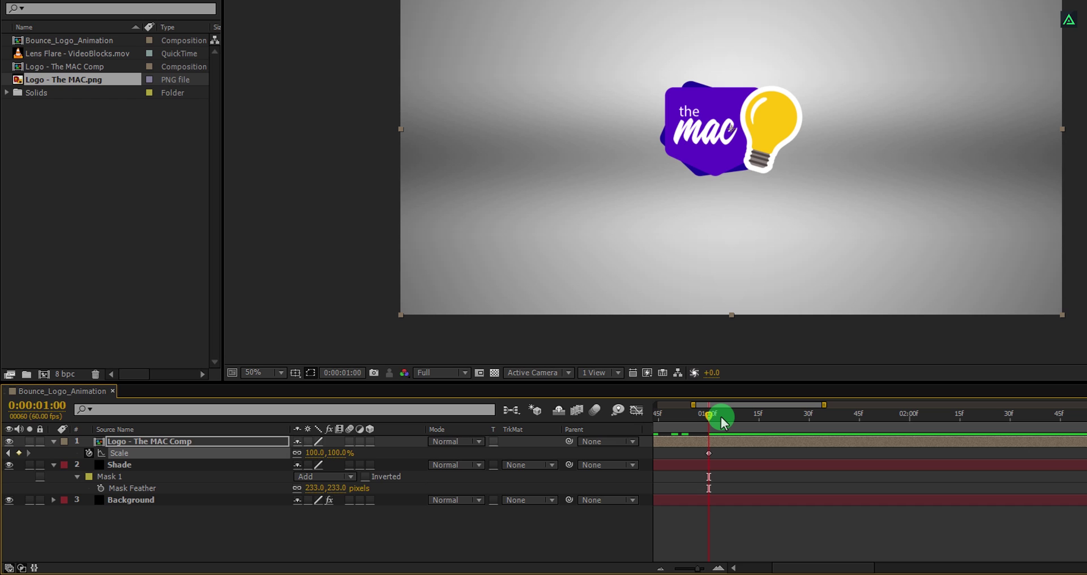
{"action": "key", "text": "equal"}
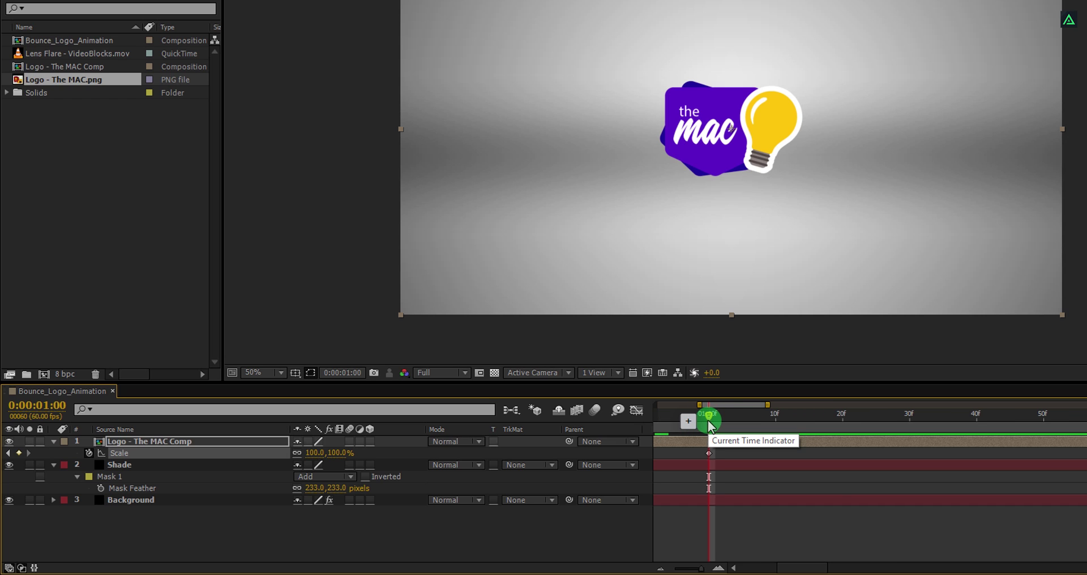
{"action": "left_click_drag", "start_coordinate": [708, 420], "coordinate": [774, 424]}
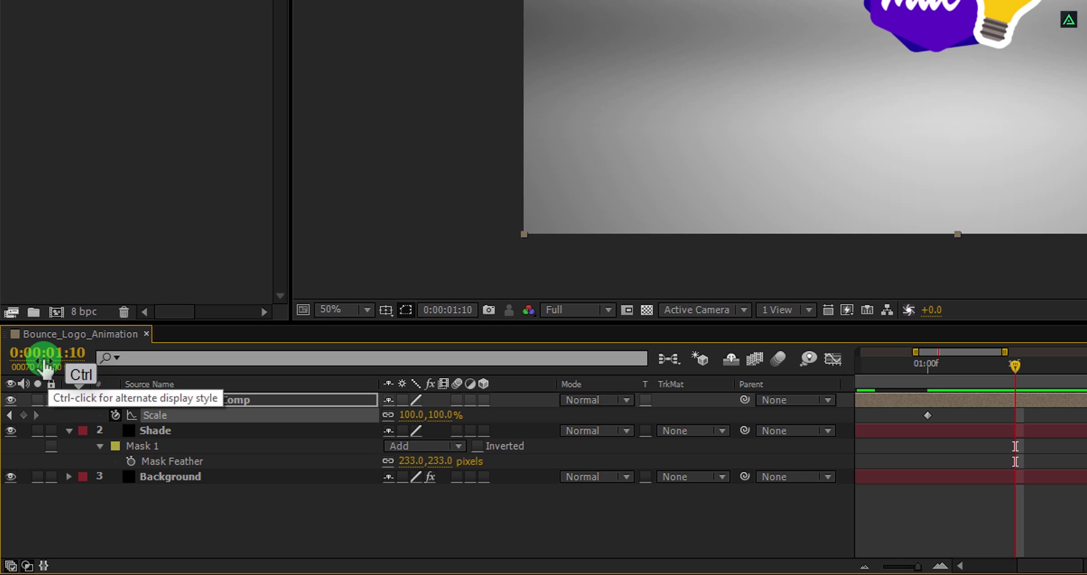
Cycle the current-time display between timecode and frame numbers, returning it to timecode.
{"action": "left_click", "coordinate": [46, 367], "text": "ctrl"}
{"action": "left_click", "coordinate": [45, 365], "text": "ctrl"}
{"action": "left_click", "coordinate": [45, 365], "text": "ctrl"}
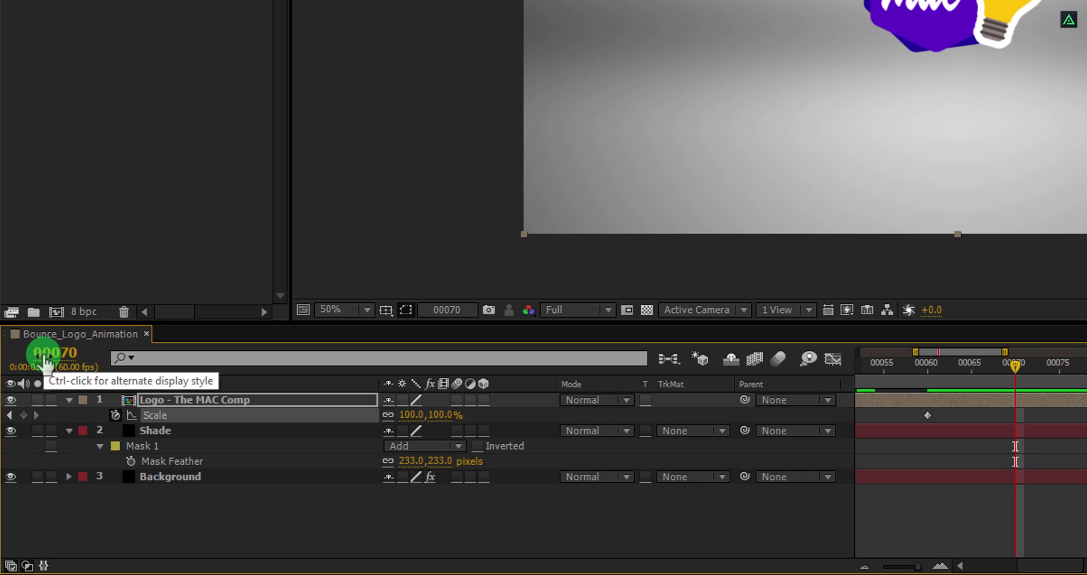
{"action": "left_click", "coordinate": [46, 365], "text": "ctrl"}
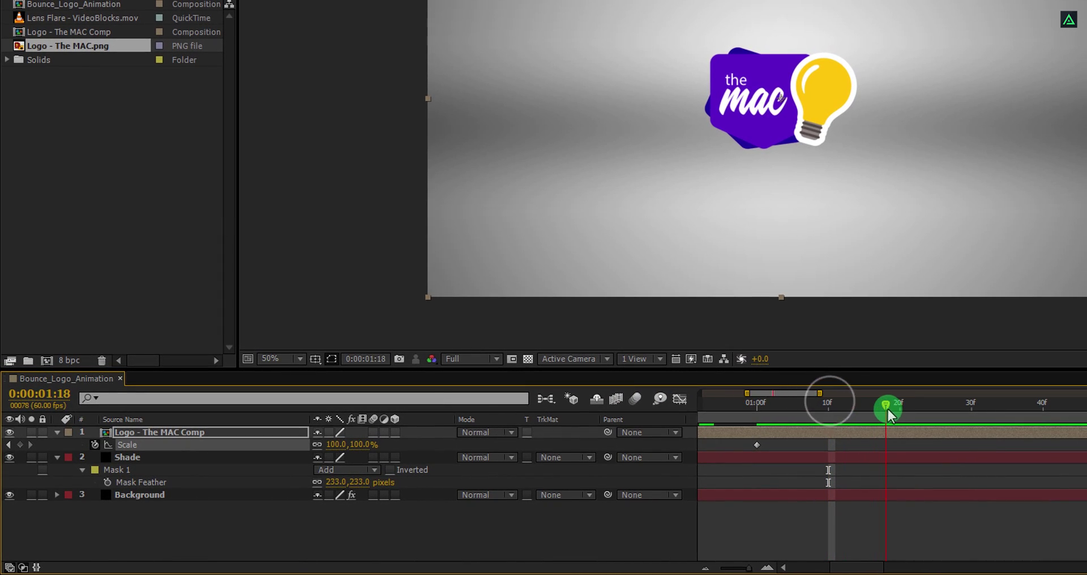
Set the logo layer's Scale to 80% at 0:00:01:10.
{"action": "key", "text": "Page_Up"}
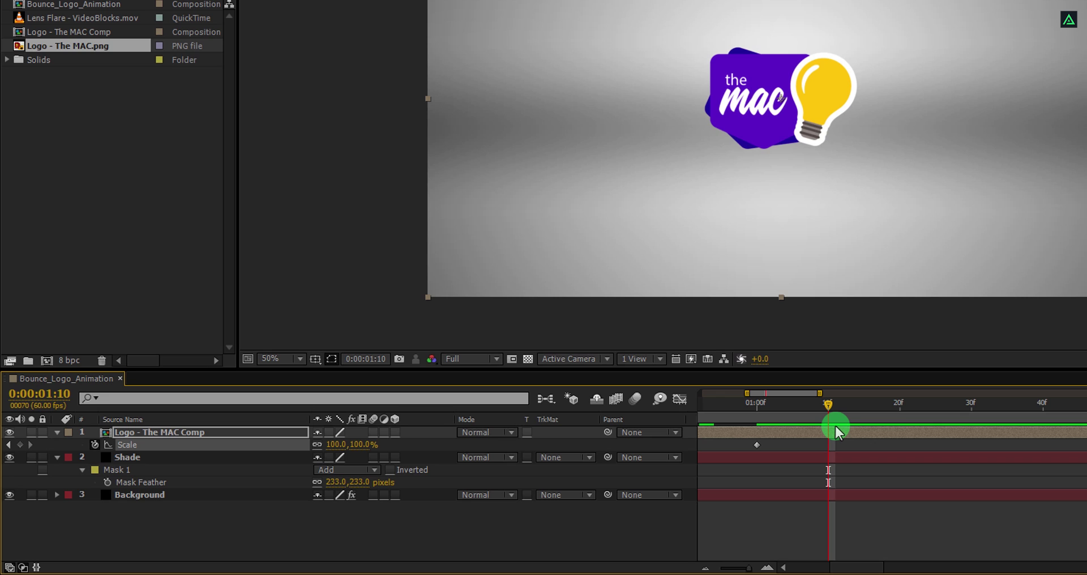
{"action": "left_click", "coordinate": [360, 445]}
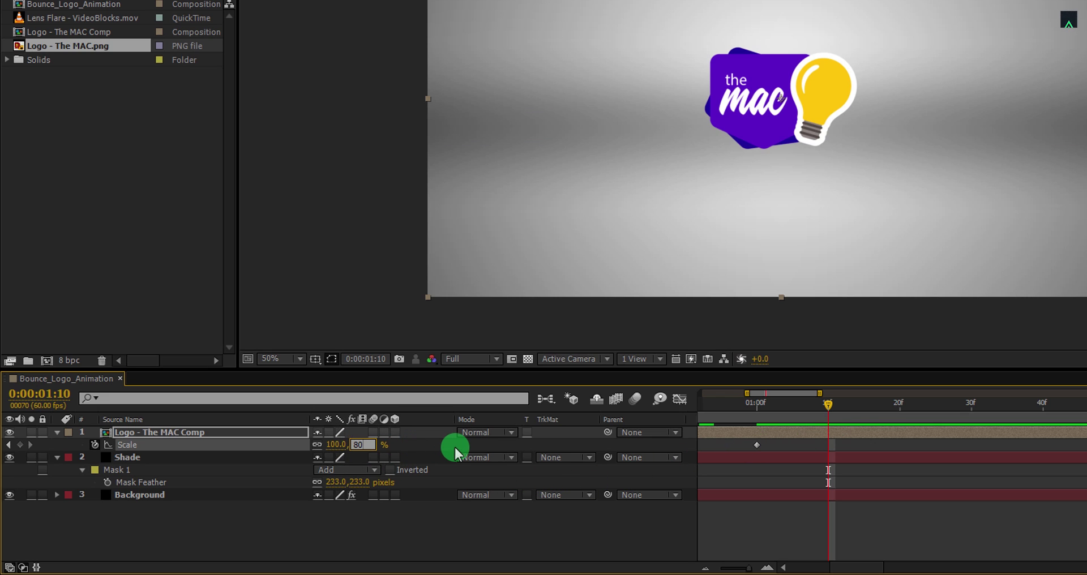
{"action": "key", "text": "Return"}
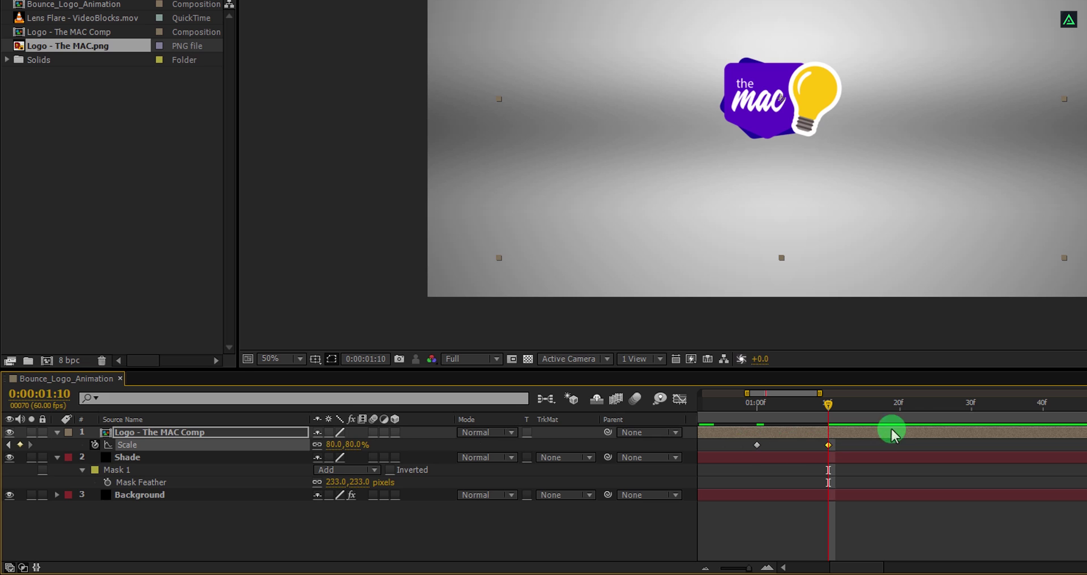
Add a 90% Scale keyframe to the logo layer at 0:00:01:20.
{"action": "left_click", "coordinate": [901, 404]}
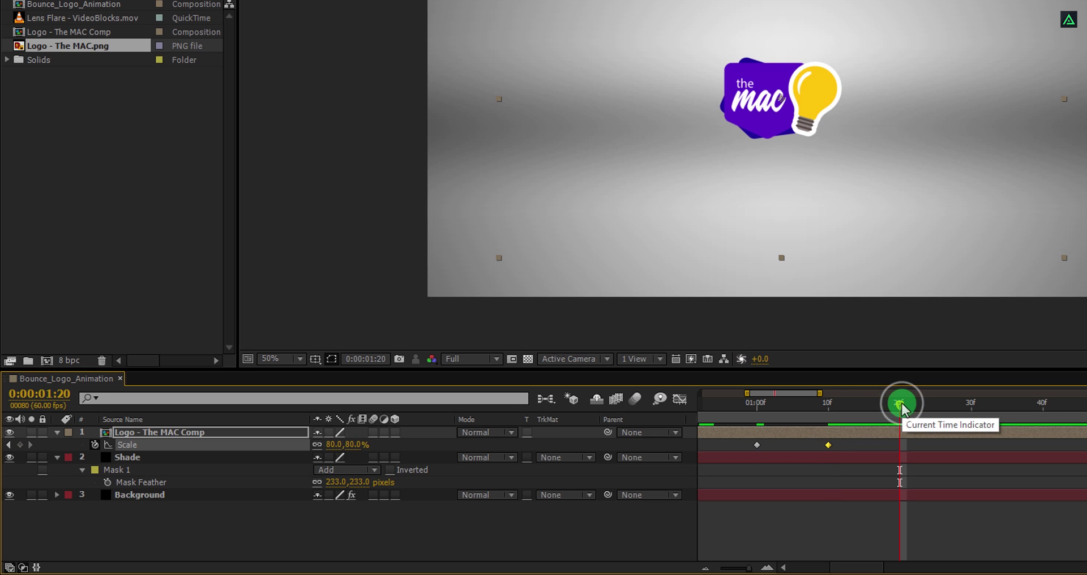
{"action": "left_click", "coordinate": [358, 447]}
{"action": "type", "text": "90"}
{"action": "key", "text": "Return"}
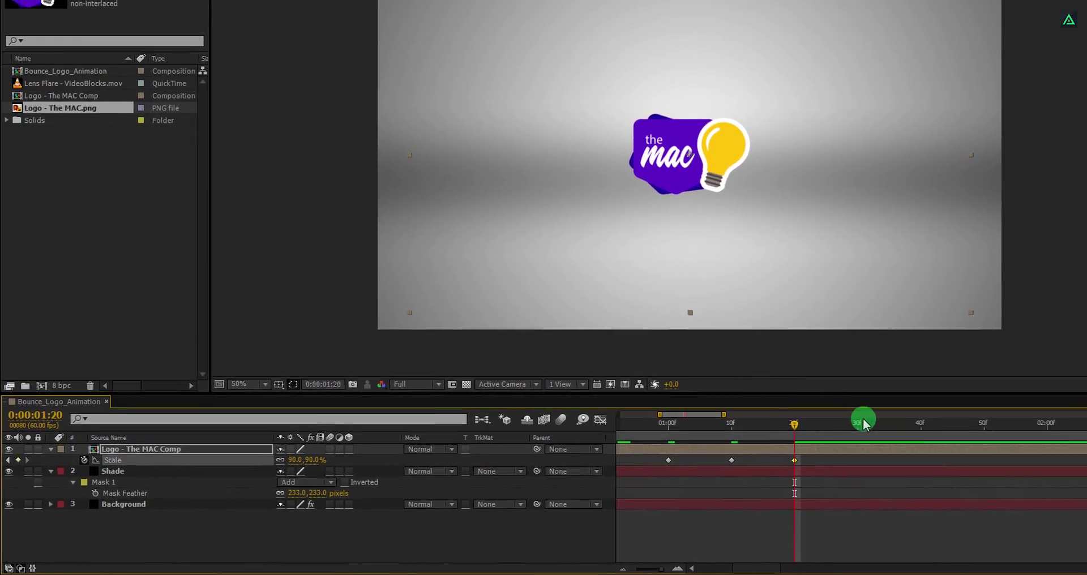
Add Scale keyframes to the logo layer of 85% at 0:00:01:30 and 88% at 0:00:01:40.
{"action": "left_click", "coordinate": [863, 421]}
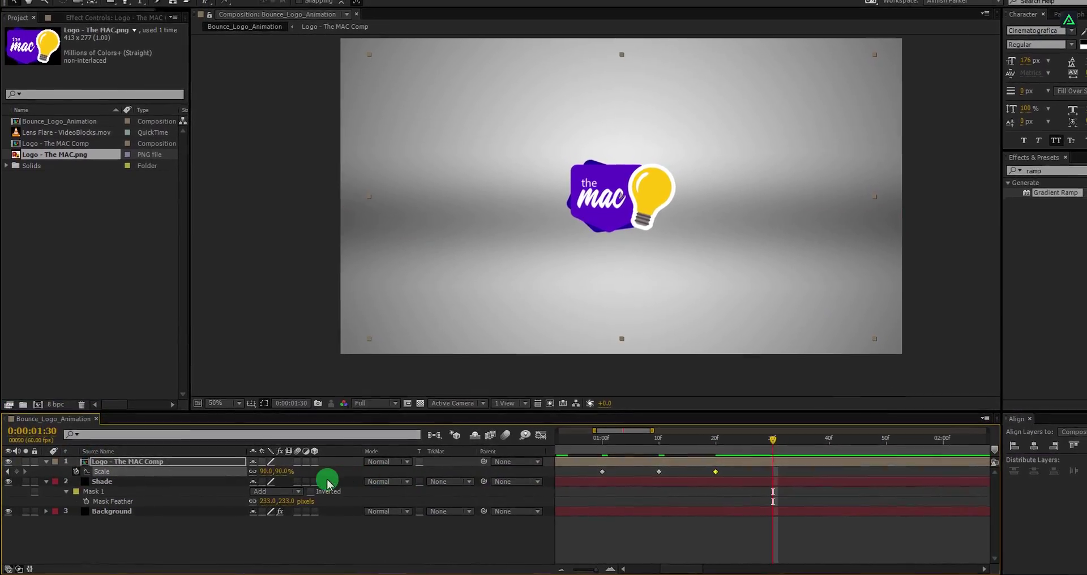
{"action": "left_click", "coordinate": [288, 471]}
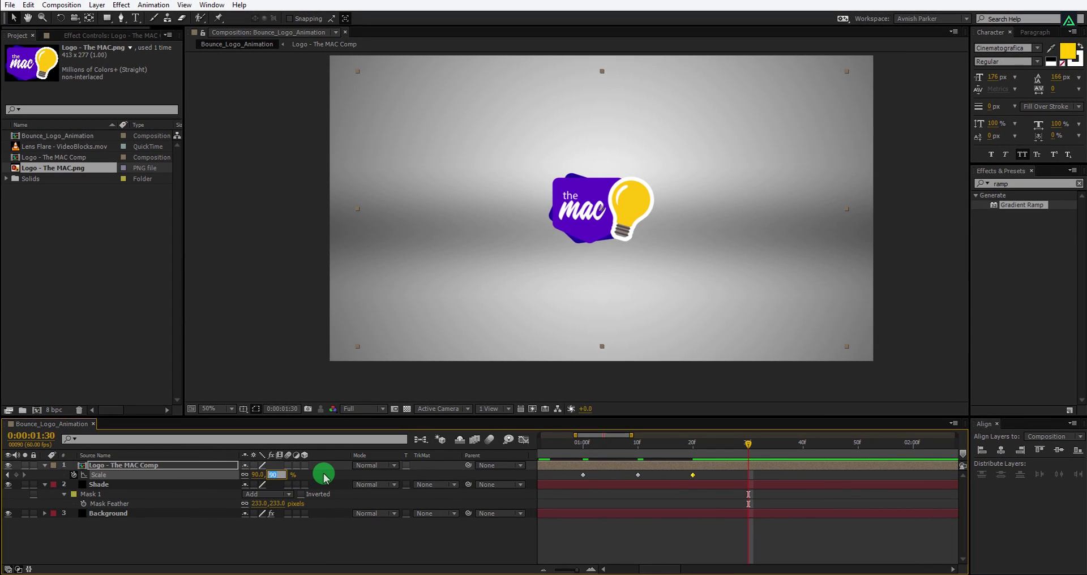
{"action": "key", "text": "Return"}
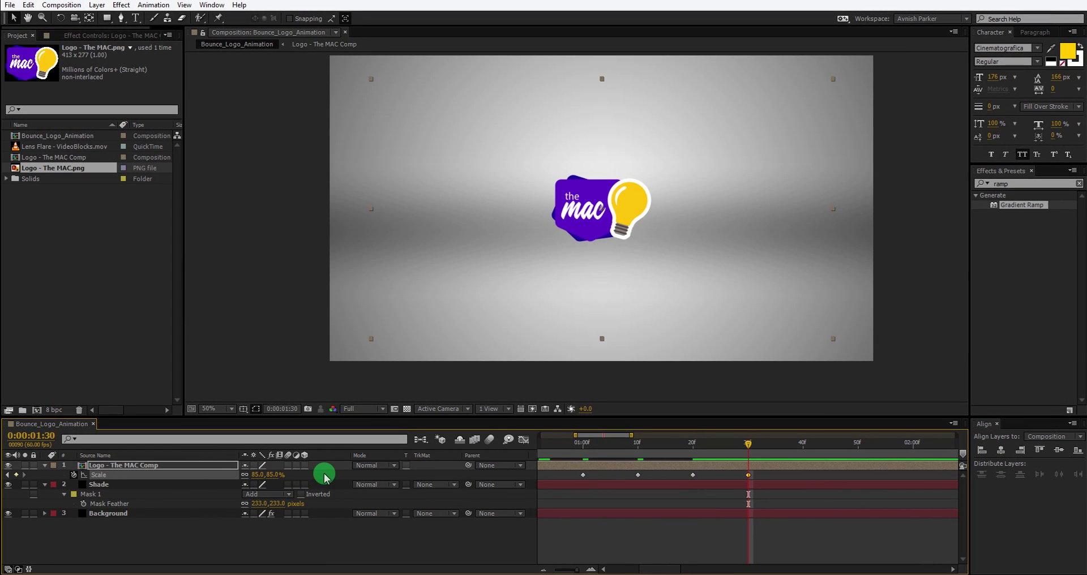
{"action": "left_click", "coordinate": [803, 440]}
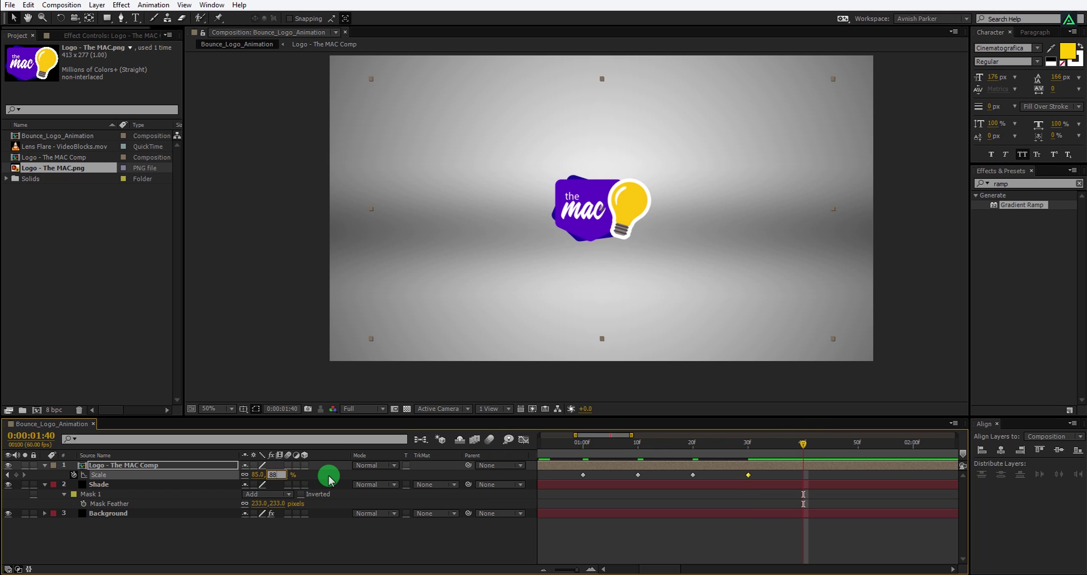
{"action": "key", "text": "Return"}
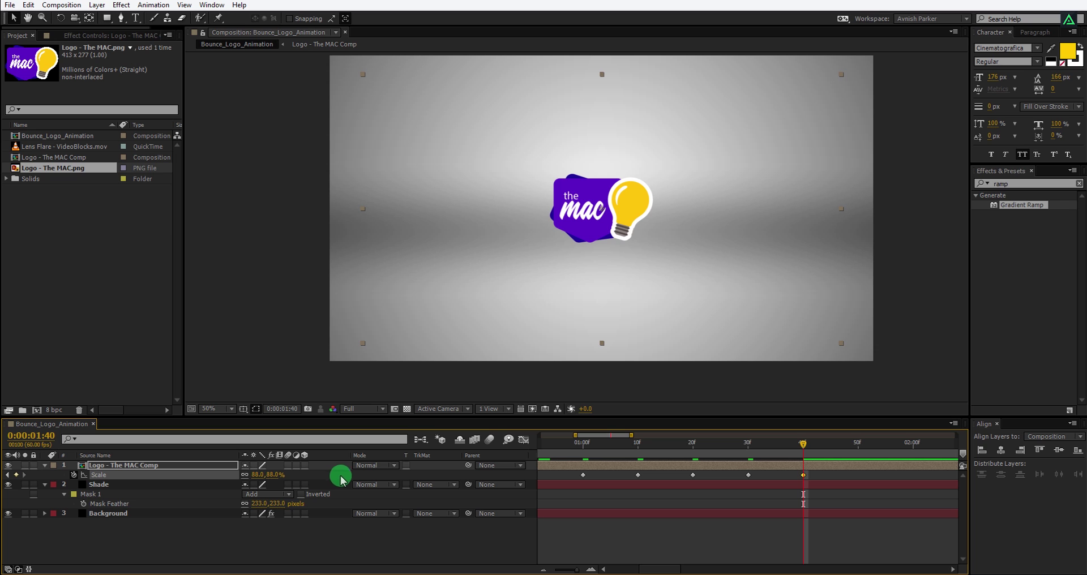
Apply Easy Ease to all Scale keyframes of the Logo - The MAC Comp layer.
{"action": "key", "text": "minus"}
{"action": "key", "text": "minus"}
{"action": "key", "text": "minus"}
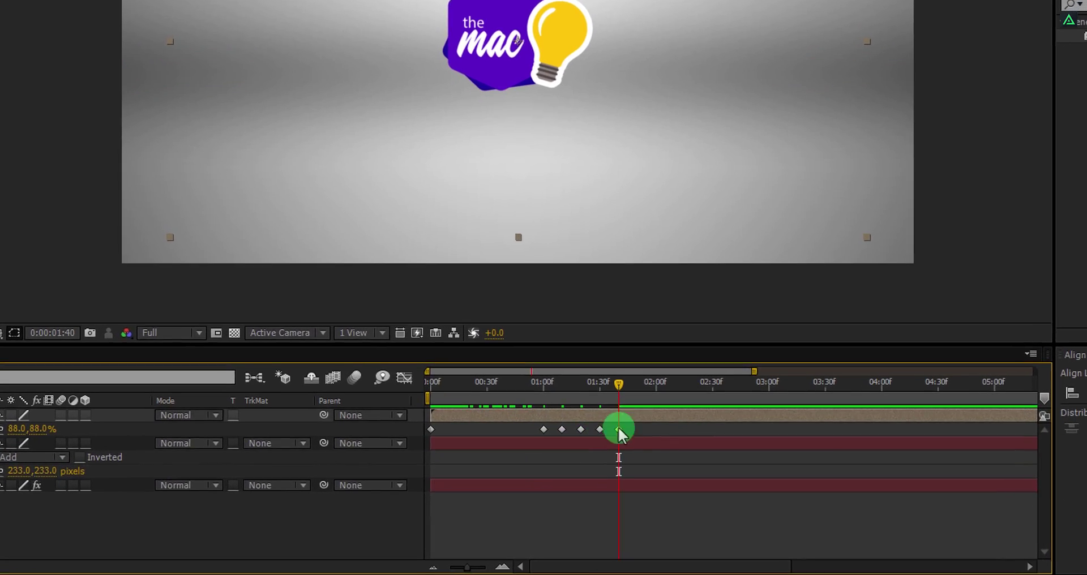
{"action": "left_click_drag", "start_coordinate": [636, 426], "coordinate": [429, 445]}
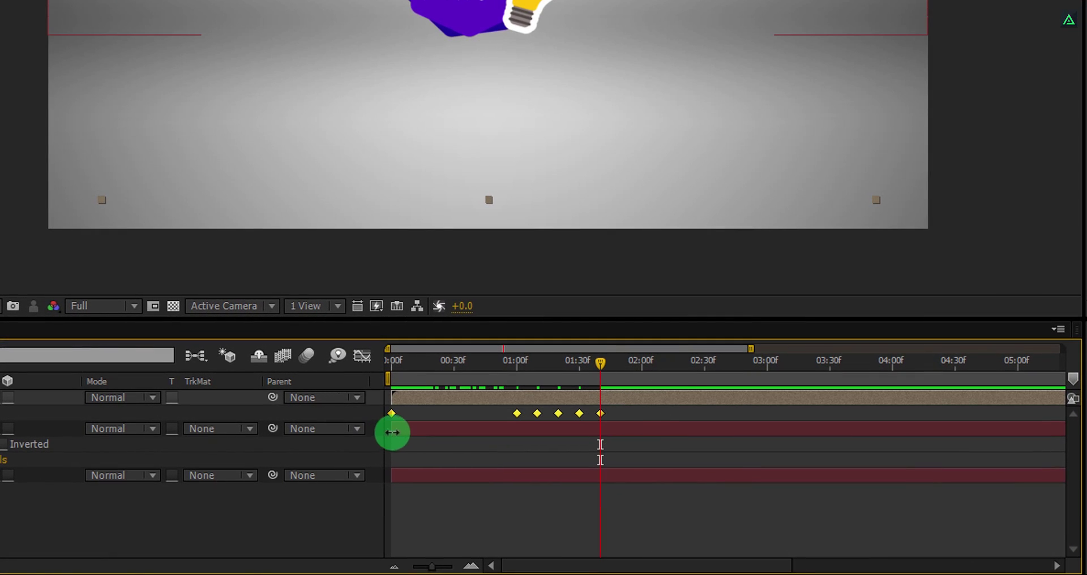
{"action": "right_click", "coordinate": [391, 413]}
{"action": "mouse_move", "coordinate": [422, 401]}
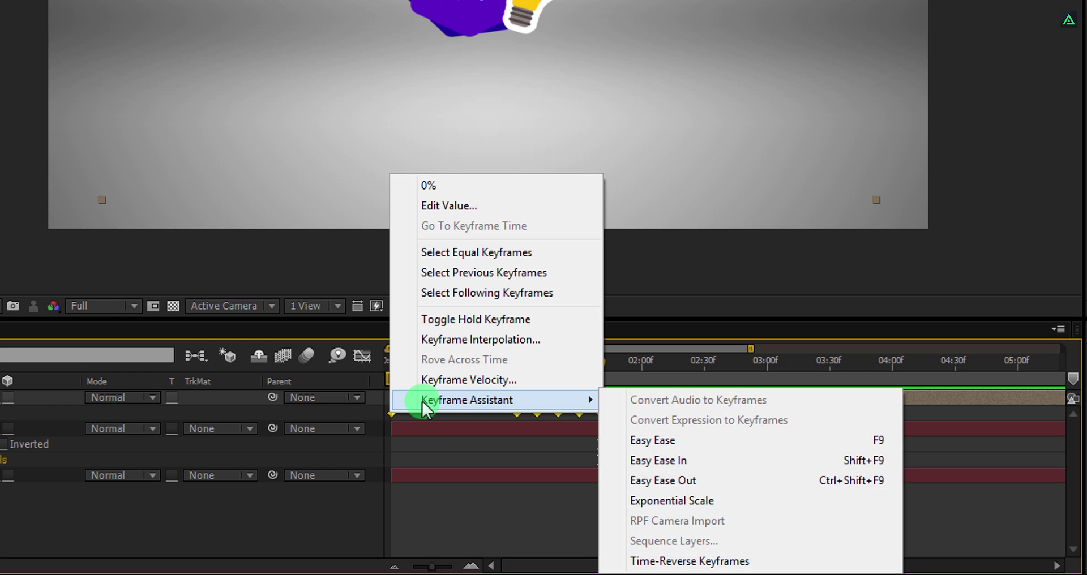
{"action": "left_click", "coordinate": [711, 439]}
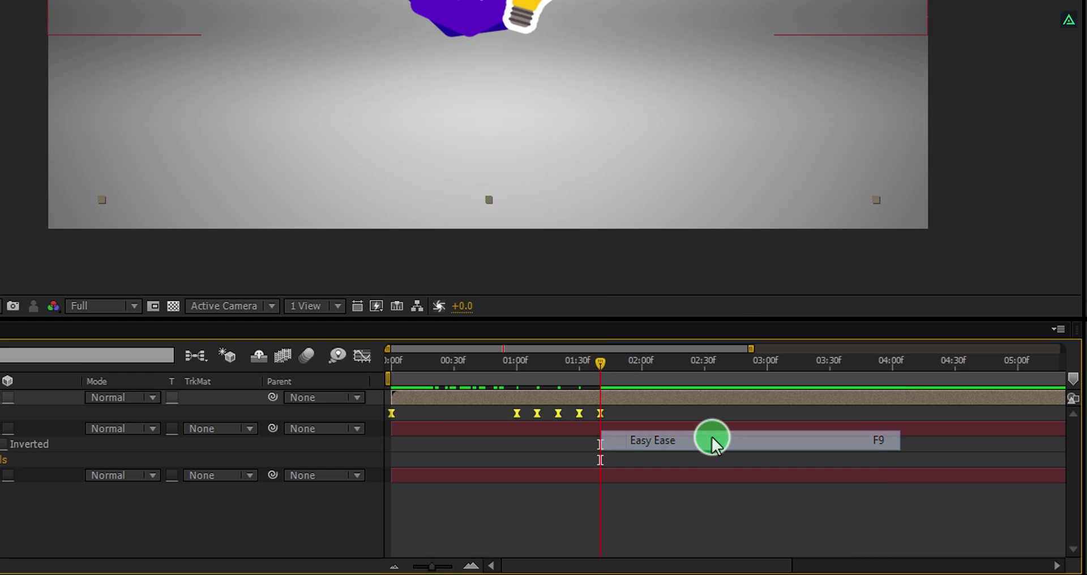
In the Scale speed graph, lengthen the first keyframe's outgoing ease and shorten the incoming ease at 0:00:01:00 for a late speed peak.
{"action": "left_click", "coordinate": [361, 356]}
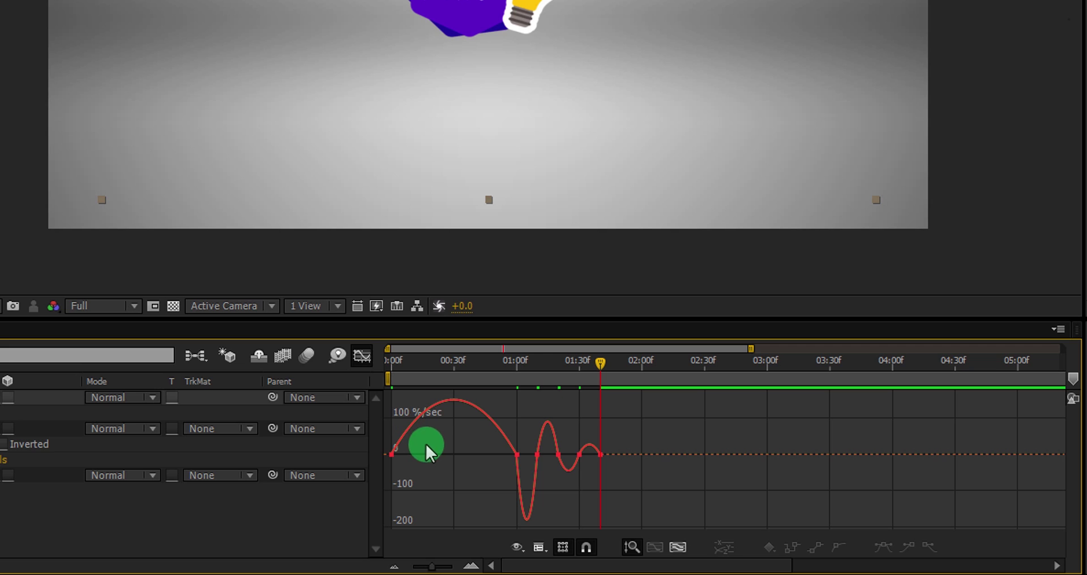
{"action": "left_click_drag", "start_coordinate": [378, 461], "coordinate": [444, 450]}
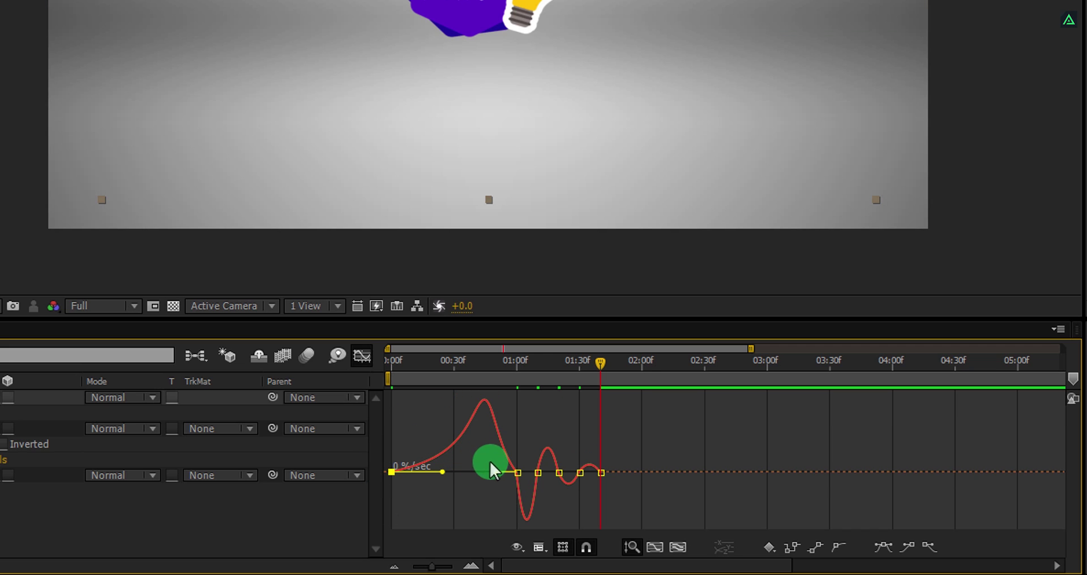
{"action": "left_click_drag", "start_coordinate": [496, 476], "coordinate": [508, 472]}
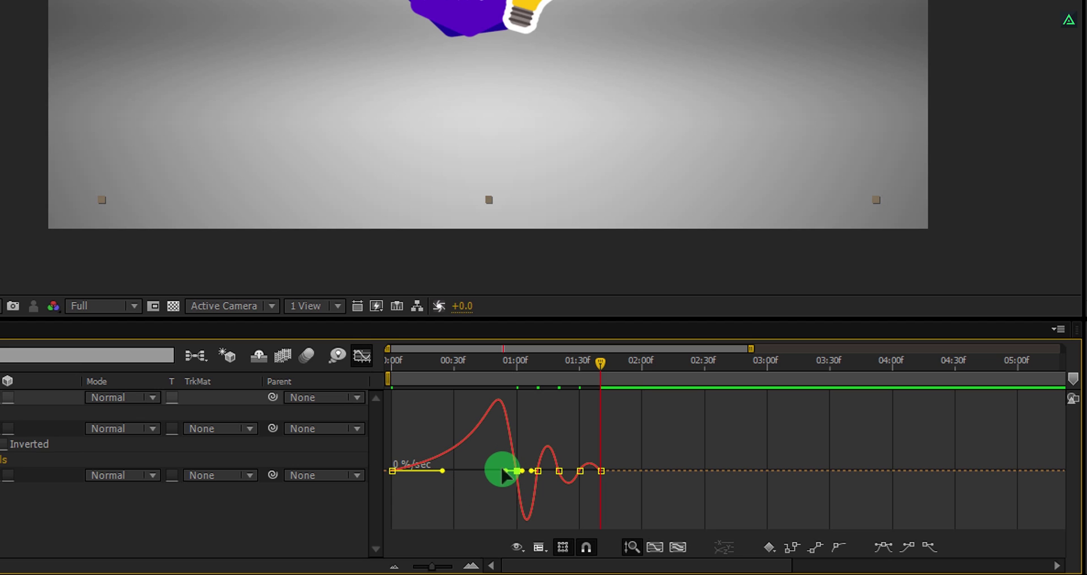
{"action": "right_click", "coordinate": [563, 424]}
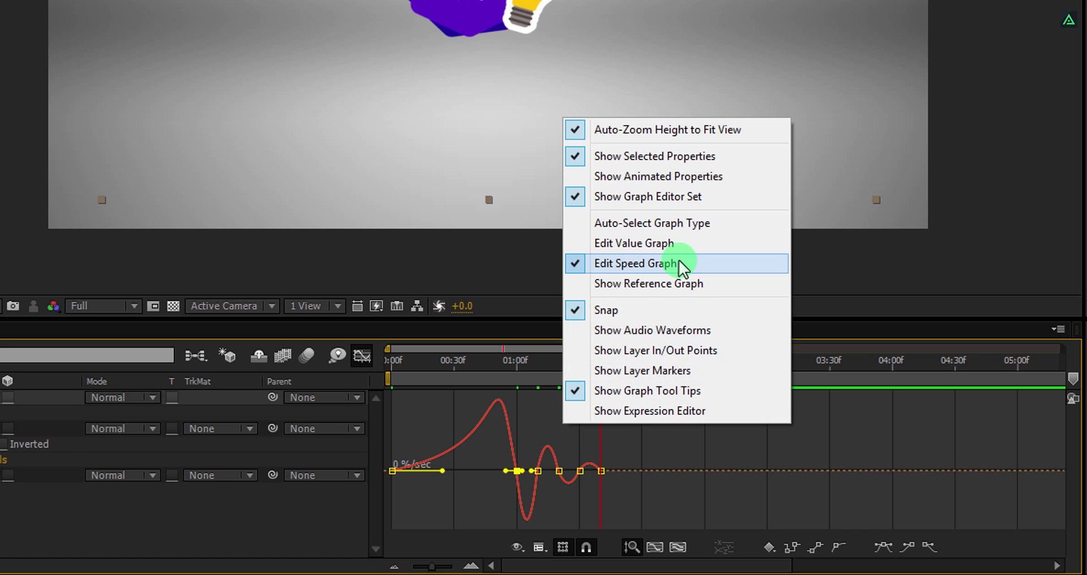
{"action": "left_click", "coordinate": [364, 357]}
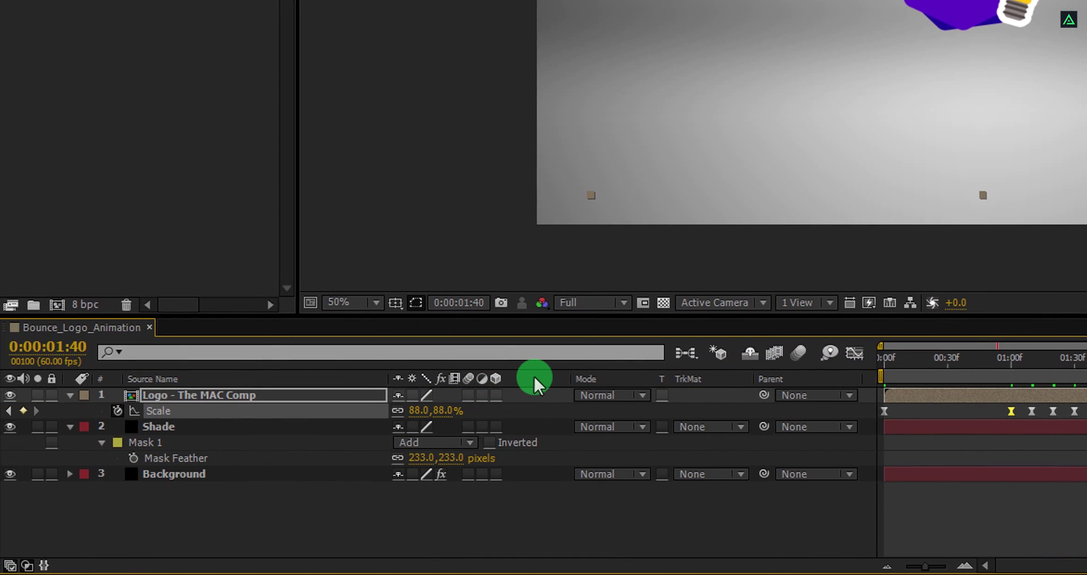
Toggle the timeline's switches and modes columns off and on, and bring up the list of available columns.
{"action": "key", "text": "F4"}
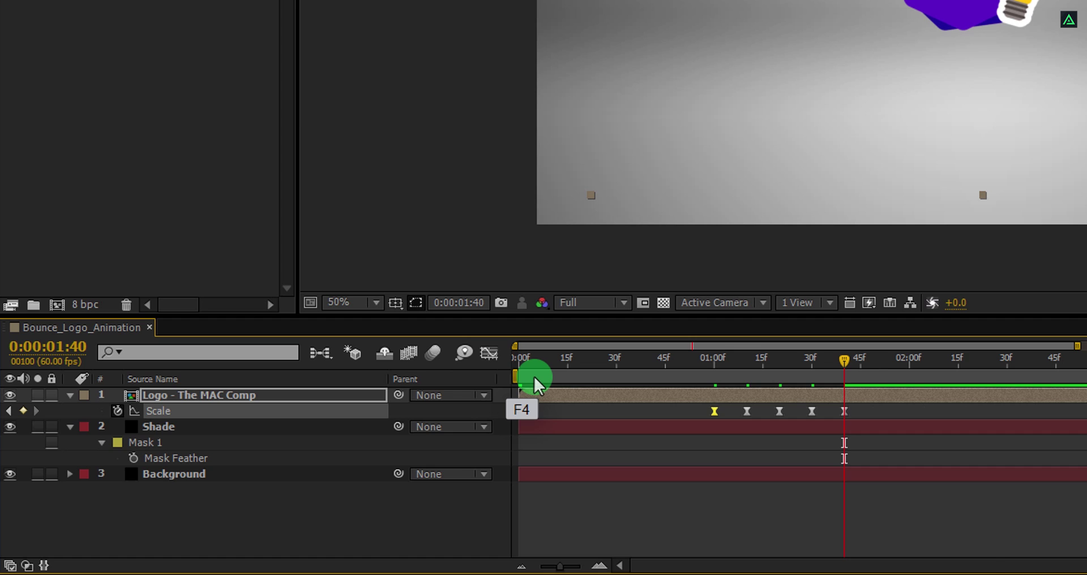
{"action": "key", "text": "F4"}
{"action": "key", "text": "F4"}
{"action": "key", "text": "F4"}
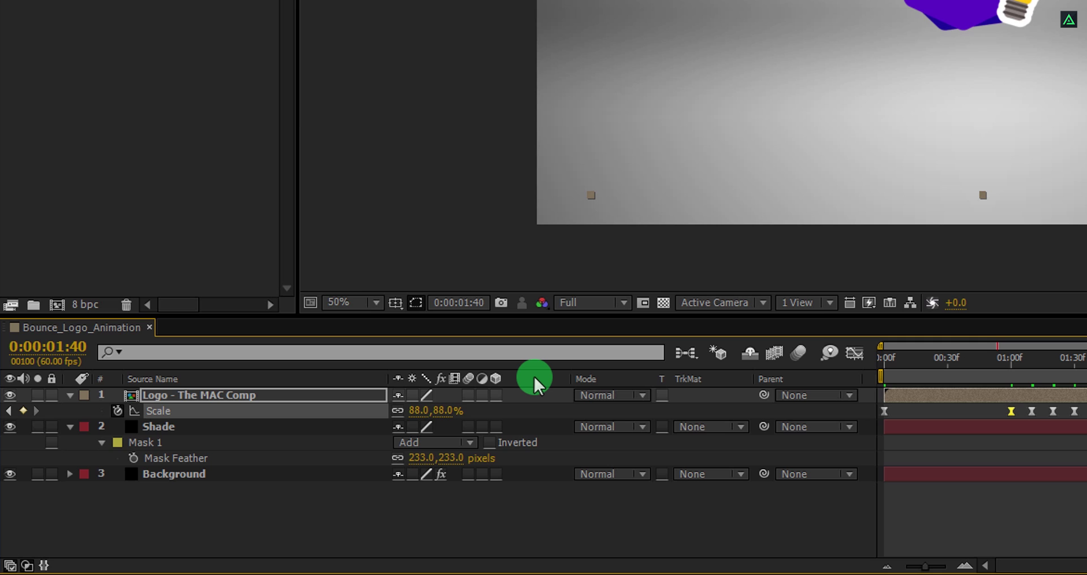
{"action": "right_click", "coordinate": [535, 376]}
{"action": "mouse_move", "coordinate": [601, 447]}
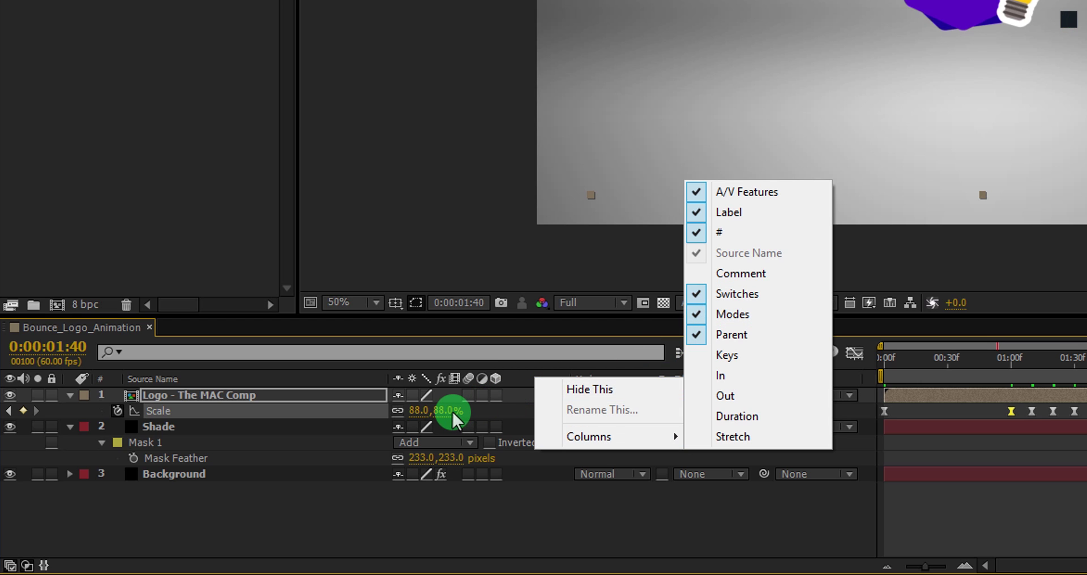
Enable motion blur for the Logo - The MAC Comp layer and for the whole composition.
{"action": "left_click", "coordinate": [465, 393]}
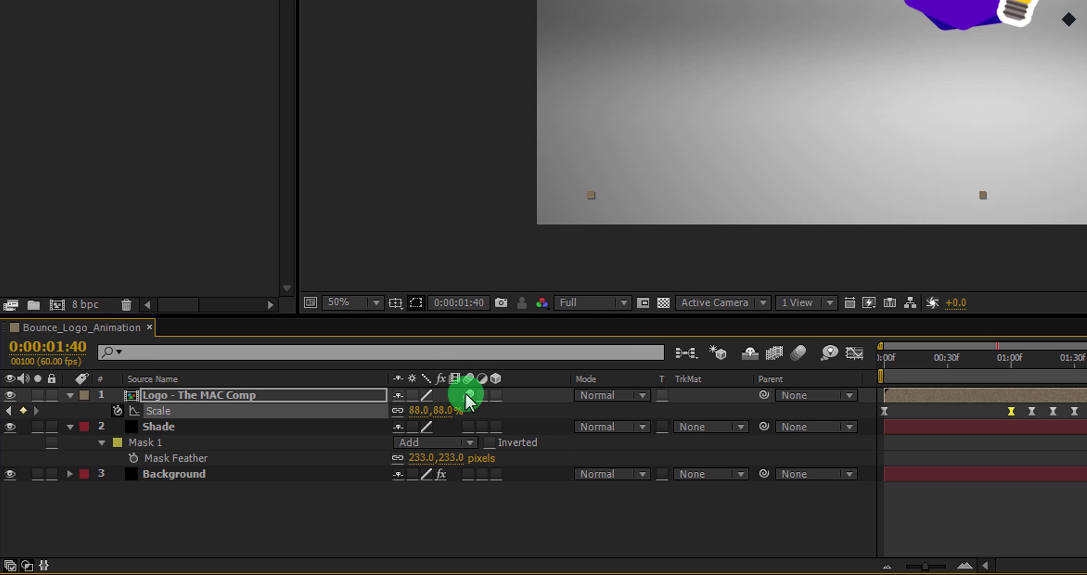
{"action": "left_click", "coordinate": [800, 351]}
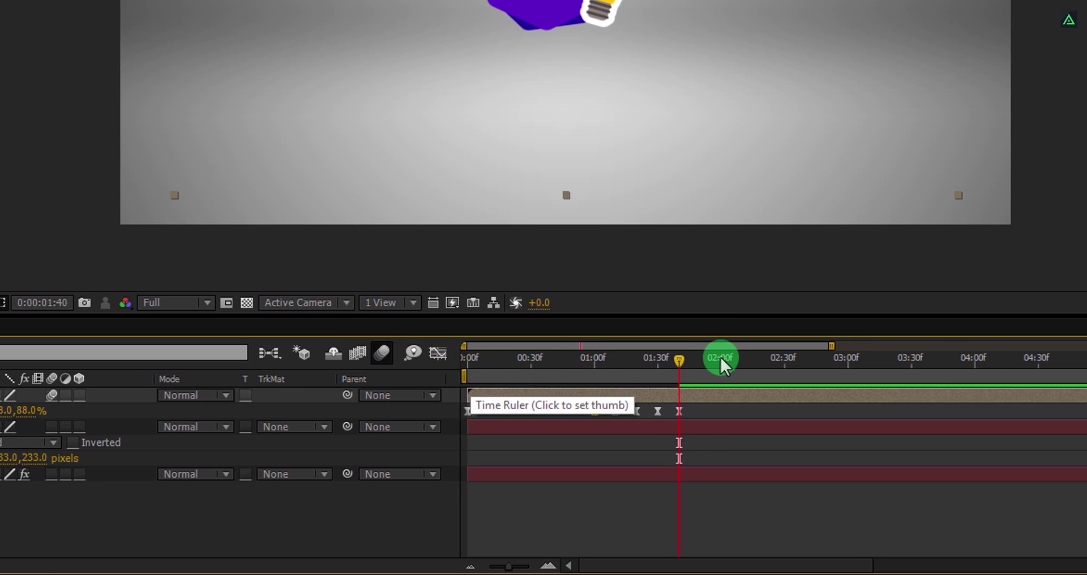
End the work area at 0:00:02:00 and preview the logo animation.
{"action": "left_click", "coordinate": [986, 357]}
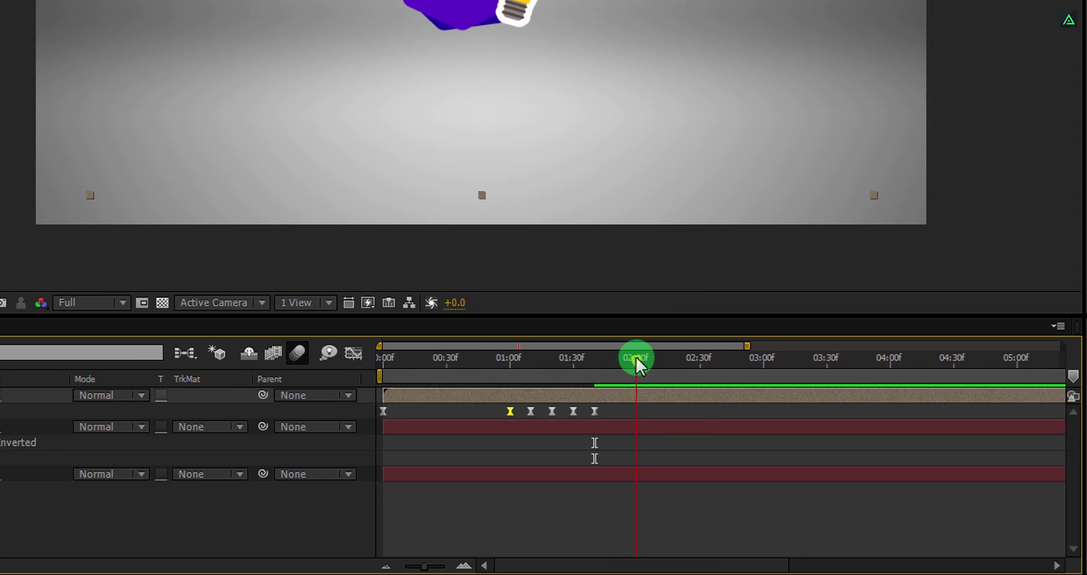
{"action": "key", "text": "n"}
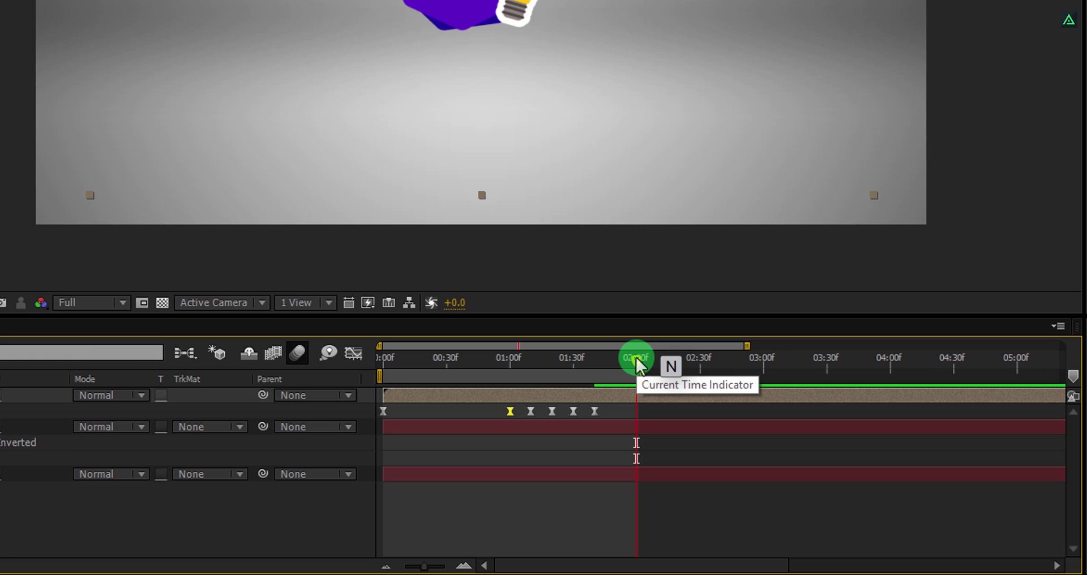
{"action": "key", "text": "KP_0"}
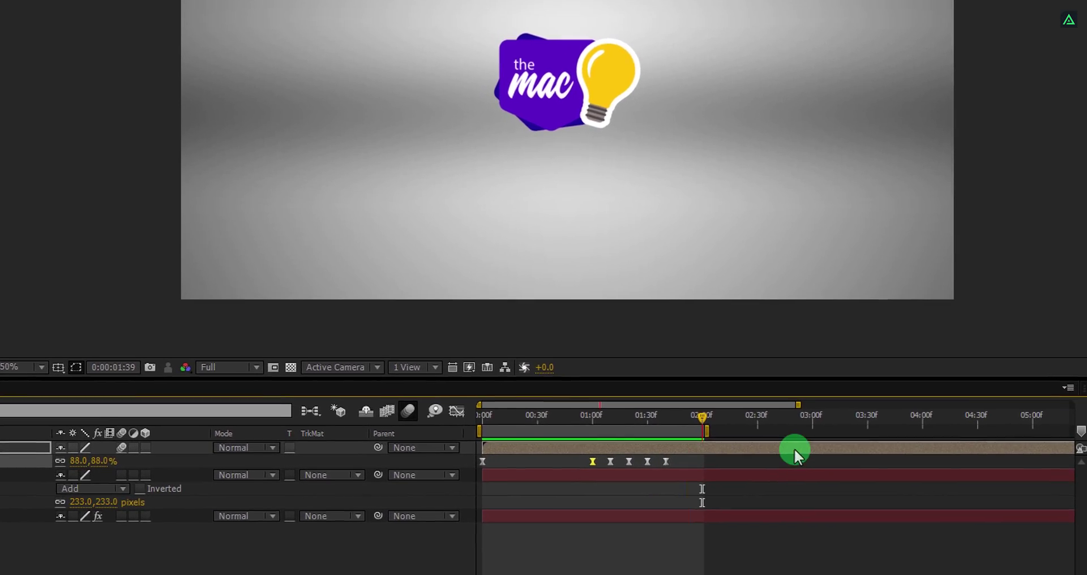
{"action": "key", "text": "space"}
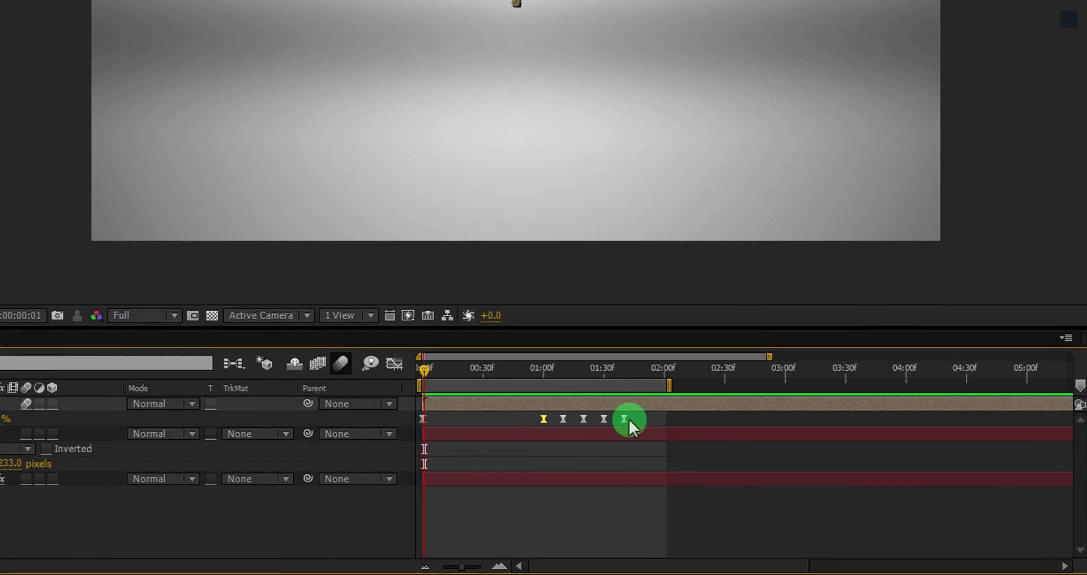
Shift all the logo's Scale keyframes except the first about 13 frames earlier and preview the faster bounce.
{"action": "left_click_drag", "start_coordinate": [640, 417], "coordinate": [537, 440]}
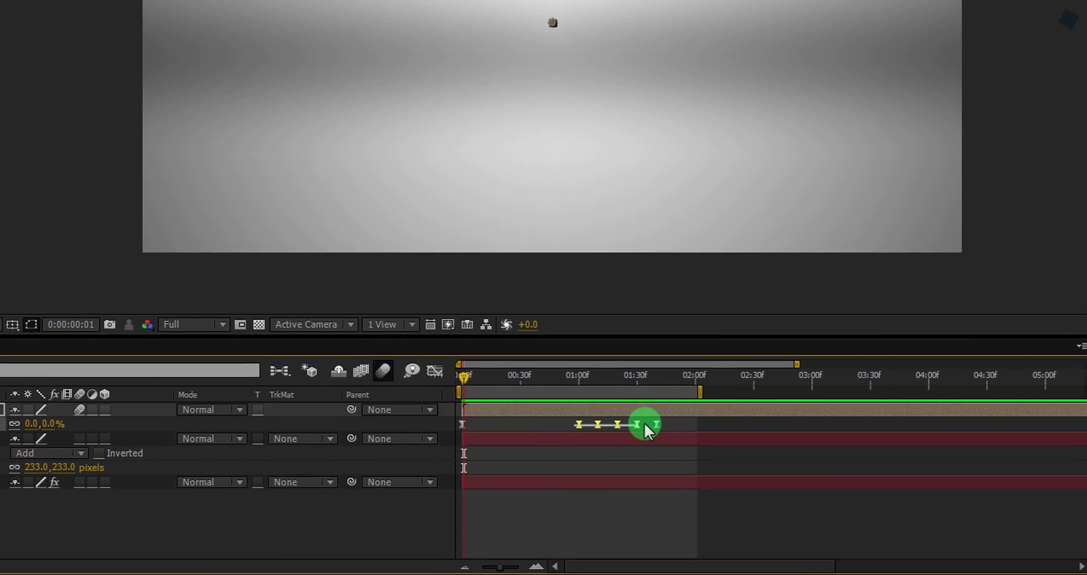
{"action": "left_click_drag", "start_coordinate": [654, 431], "coordinate": [627, 431]}
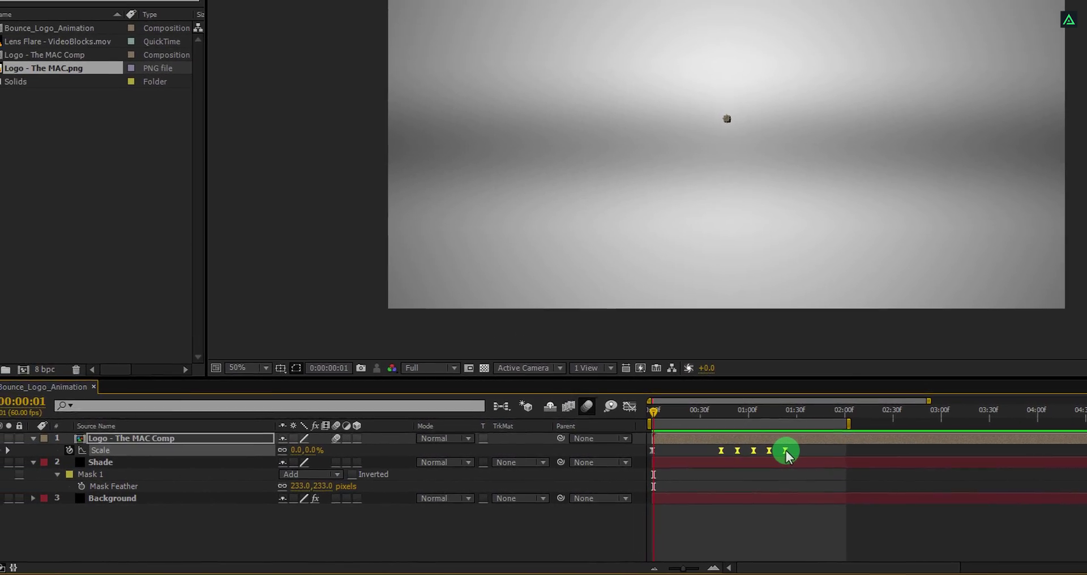
{"action": "left_click_drag", "start_coordinate": [787, 456], "coordinate": [793, 453]}
{"action": "key", "text": "KP_0"}
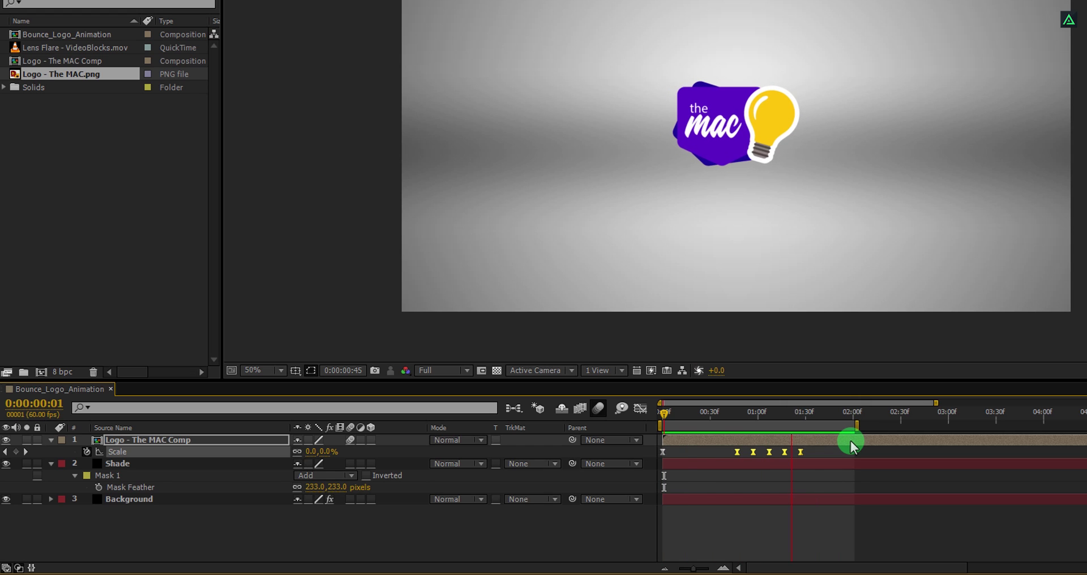
{"action": "key", "text": "space"}
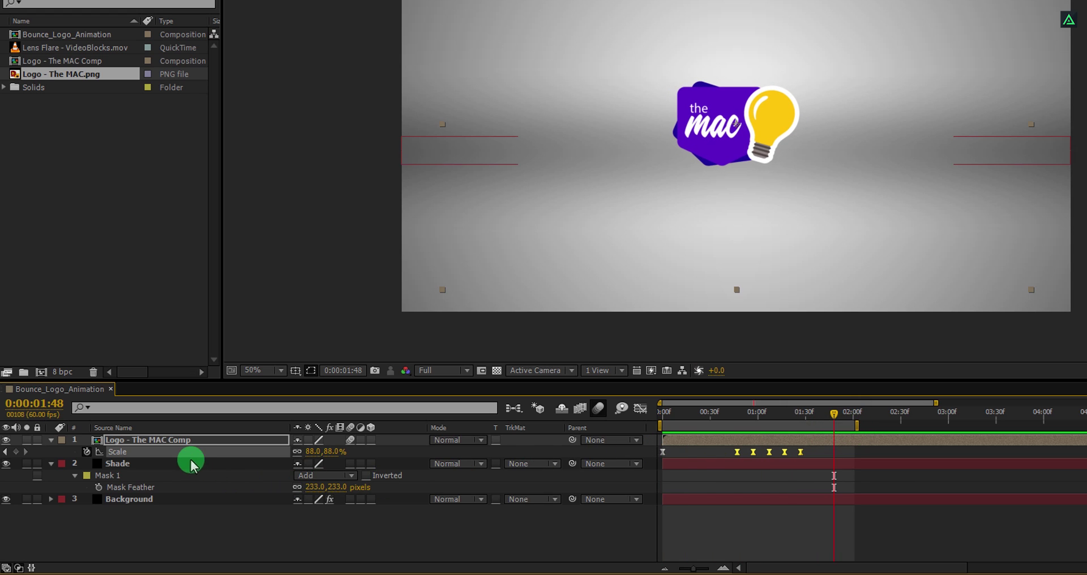
Find the CC Jaws transition effect and apply it to the Logo - The MAC Comp layer.
{"action": "left_click", "coordinate": [181, 444]}
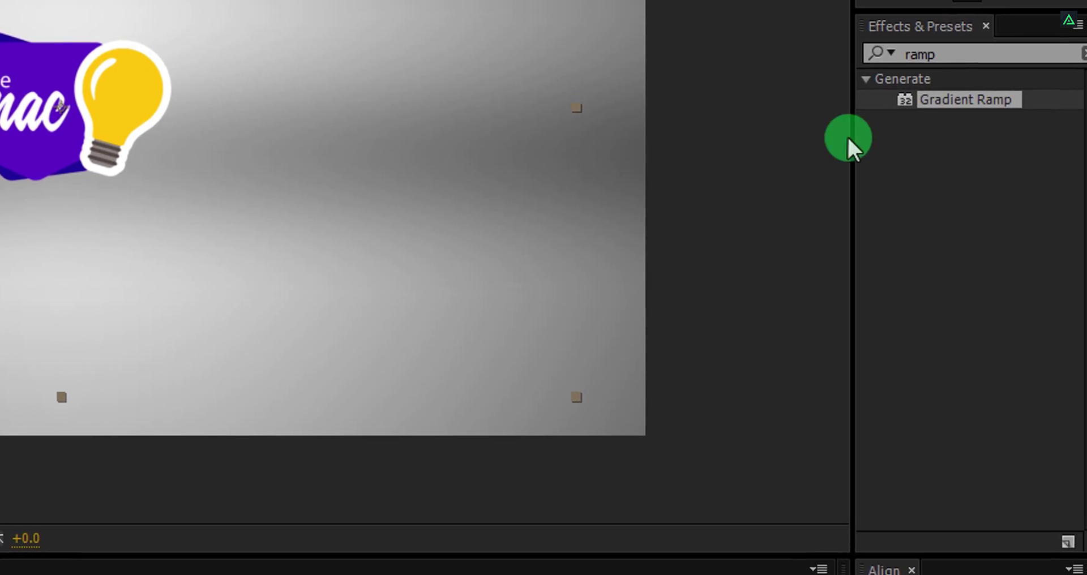
{"action": "left_click", "coordinate": [965, 53]}
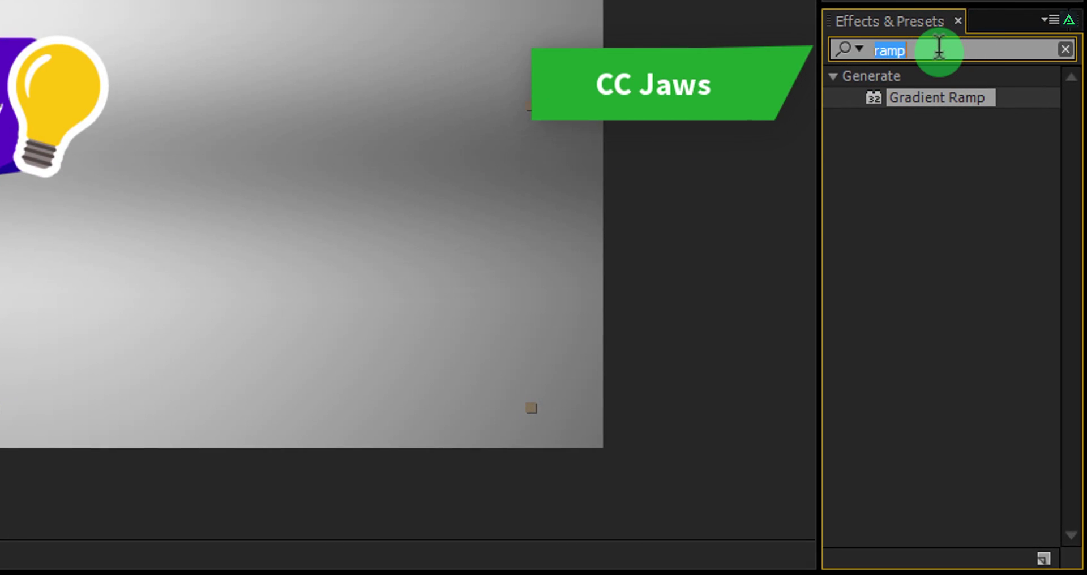
{"action": "type", "text": "jaw"}
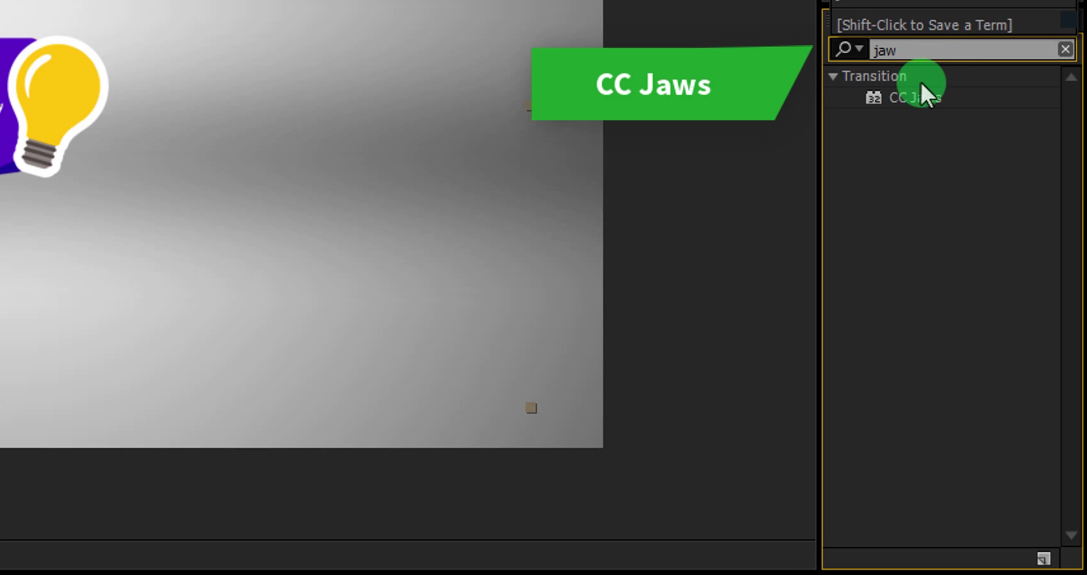
{"action": "left_click", "coordinate": [909, 101]}
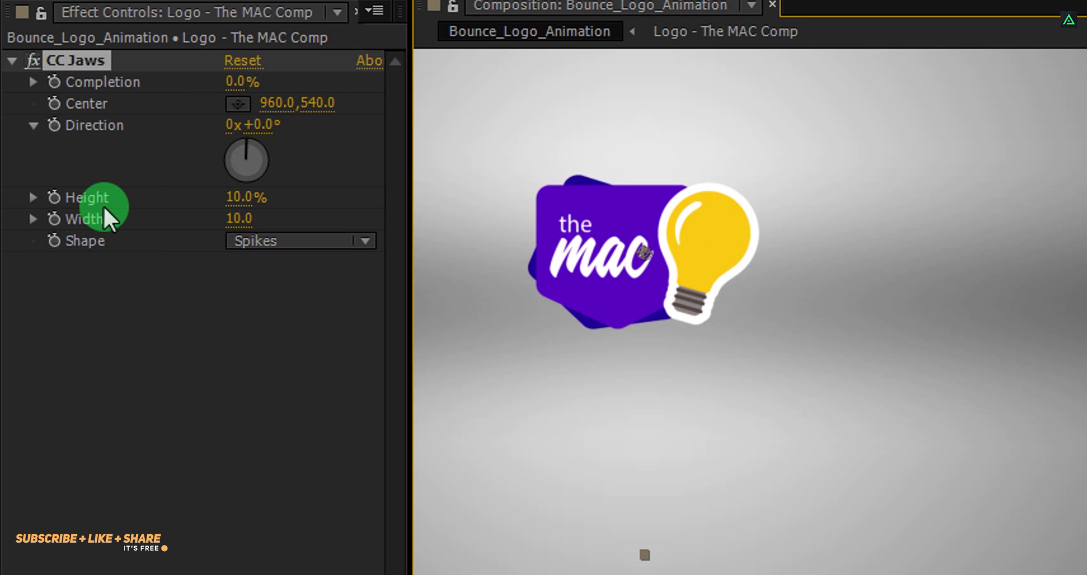
Set the CC Jaws Height to 0% and Completion to 2%.
{"action": "left_click", "coordinate": [237, 198]}
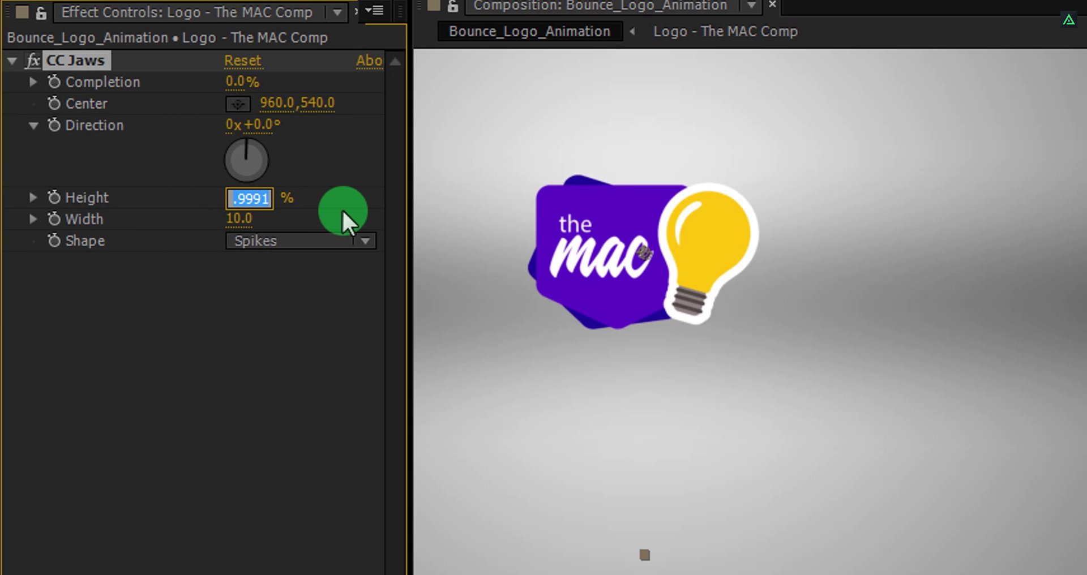
{"action": "type", "text": "0"}
{"action": "key", "text": "Return"}
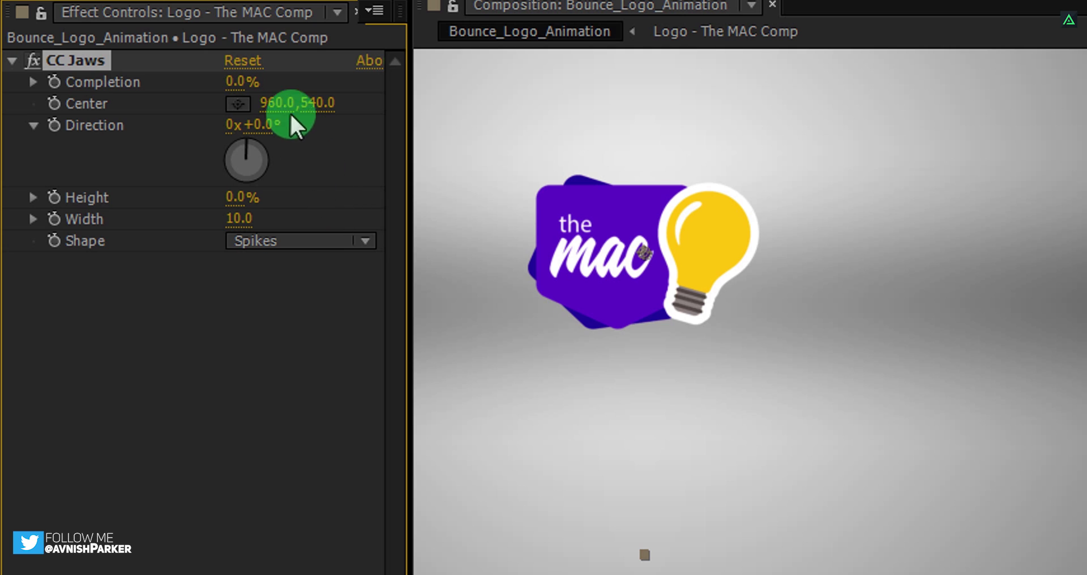
{"action": "left_click_drag", "start_coordinate": [238, 82], "coordinate": [248, 81]}
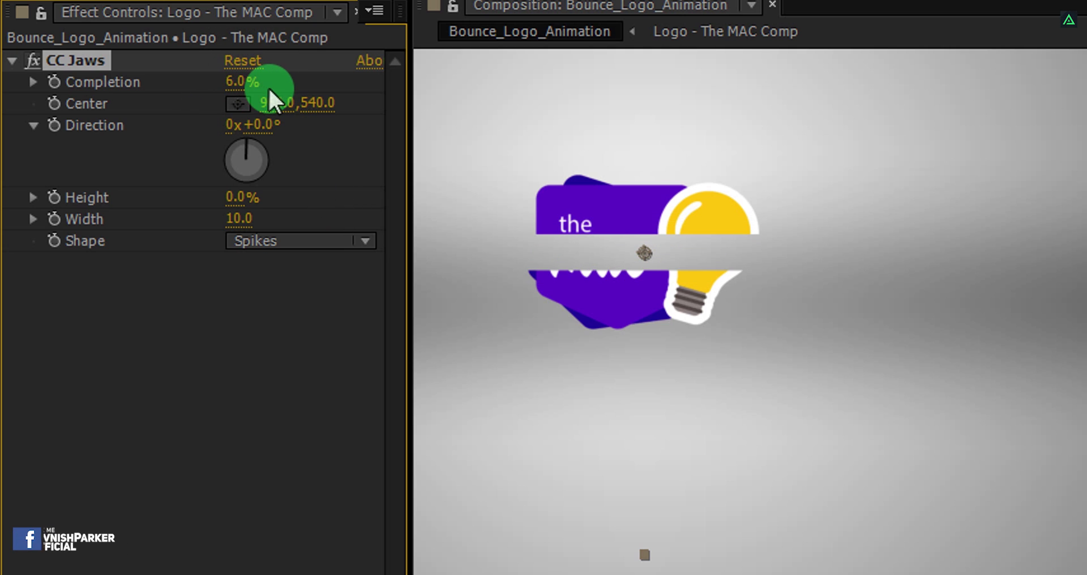
{"action": "left_click", "coordinate": [236, 82]}
{"action": "type", "text": "2"}
{"action": "key", "text": "Return"}
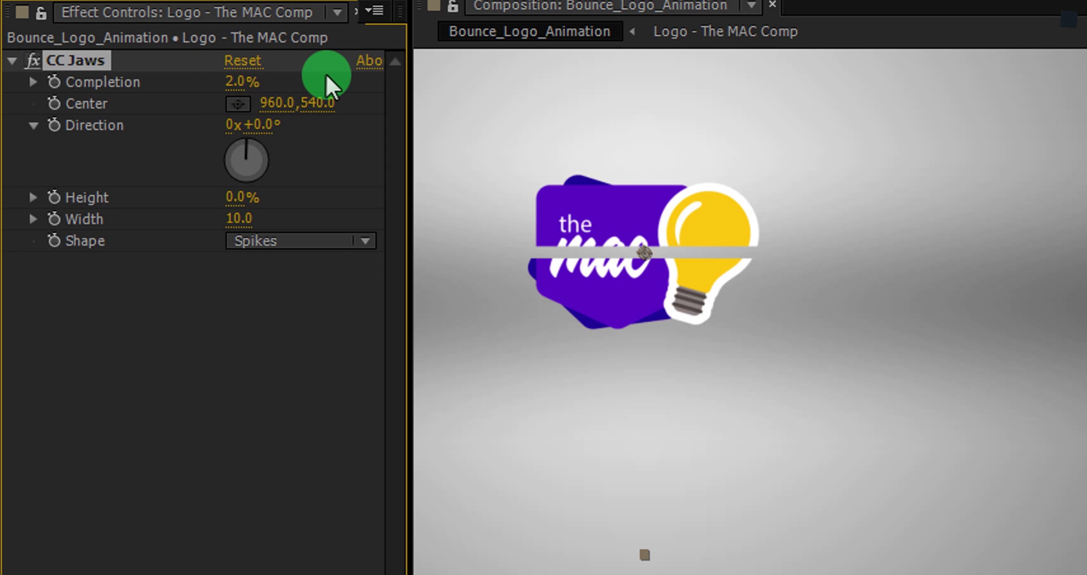
Set the CC Jaws Direction to 90° and shift its Center to 773, 540 at the logo's left edge.
{"action": "left_click", "coordinate": [268, 129]}
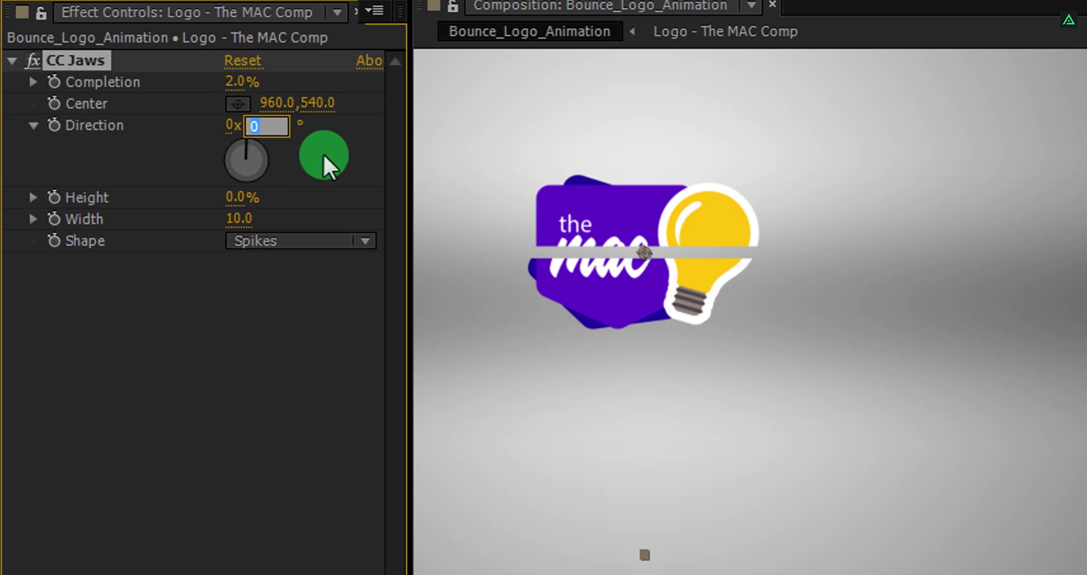
{"action": "type", "text": "90"}
{"action": "key", "text": "Return"}
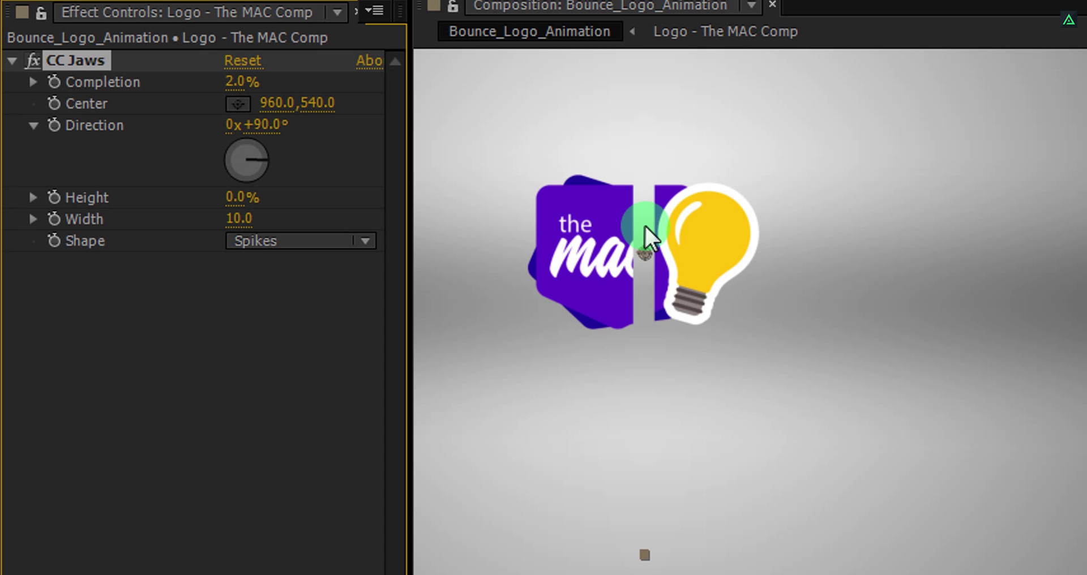
{"action": "left_click_drag", "start_coordinate": [278, 113], "coordinate": [101, 163]}
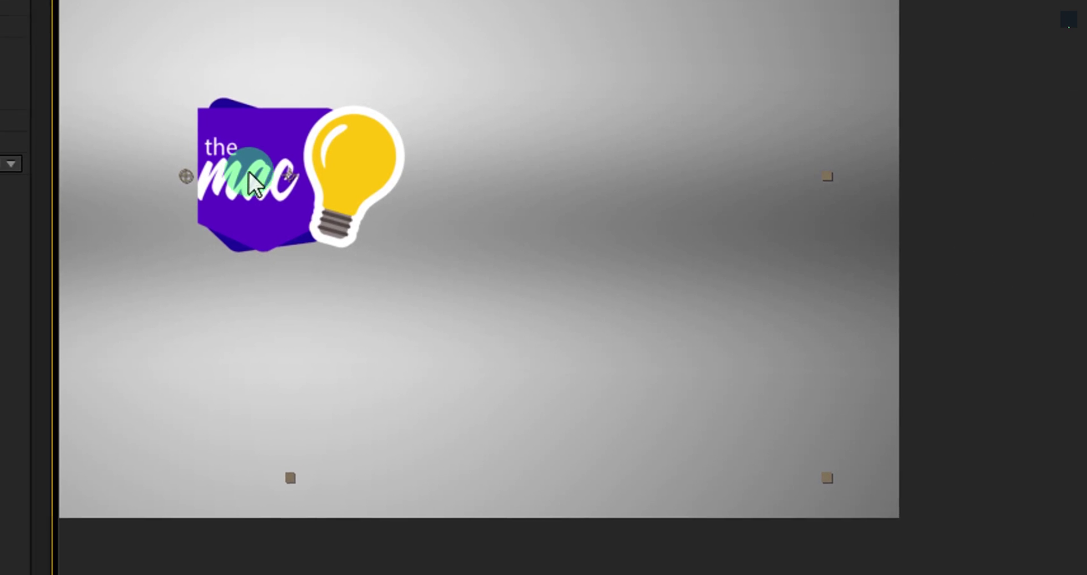
Apply the Invert Alpha animation preset to the logo layer to keep only the strip cut by CC Jaws.
{"action": "left_click", "coordinate": [1086, 361]}
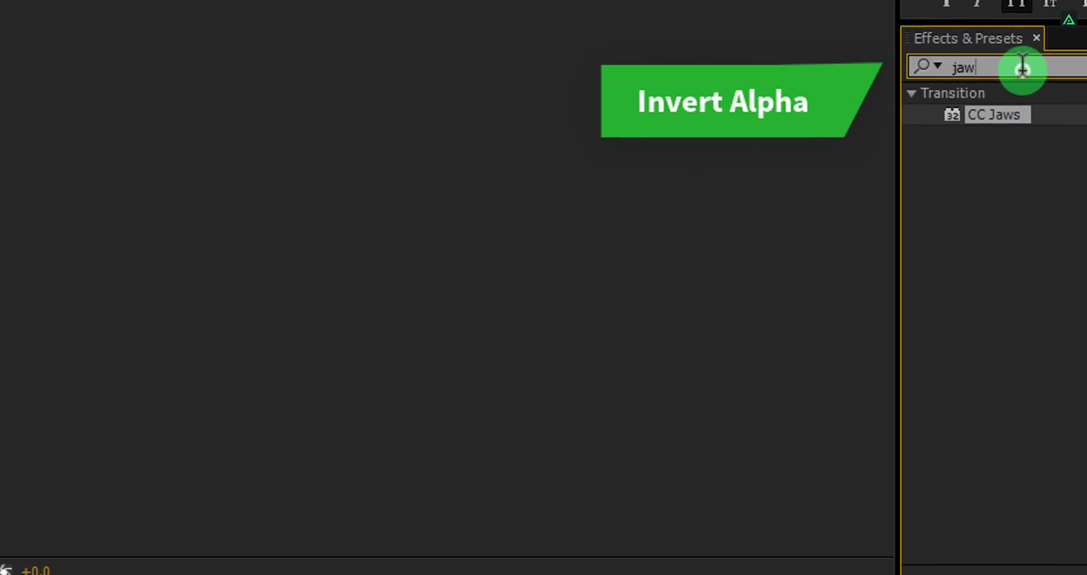
{"action": "double_click", "coordinate": [1012, 65]}
{"action": "type", "text": "invert"}
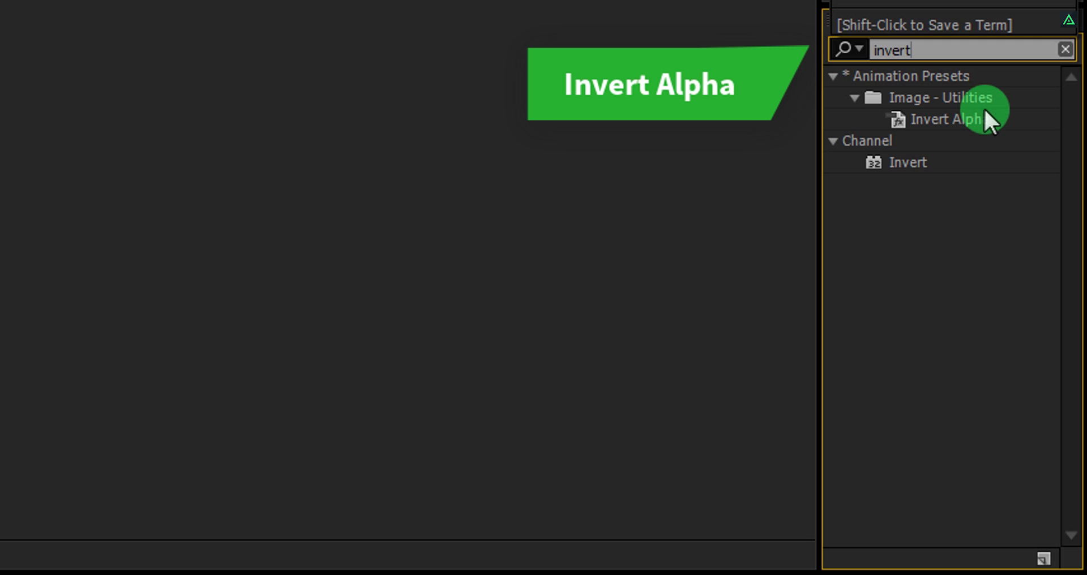
{"action": "left_click", "coordinate": [984, 113]}
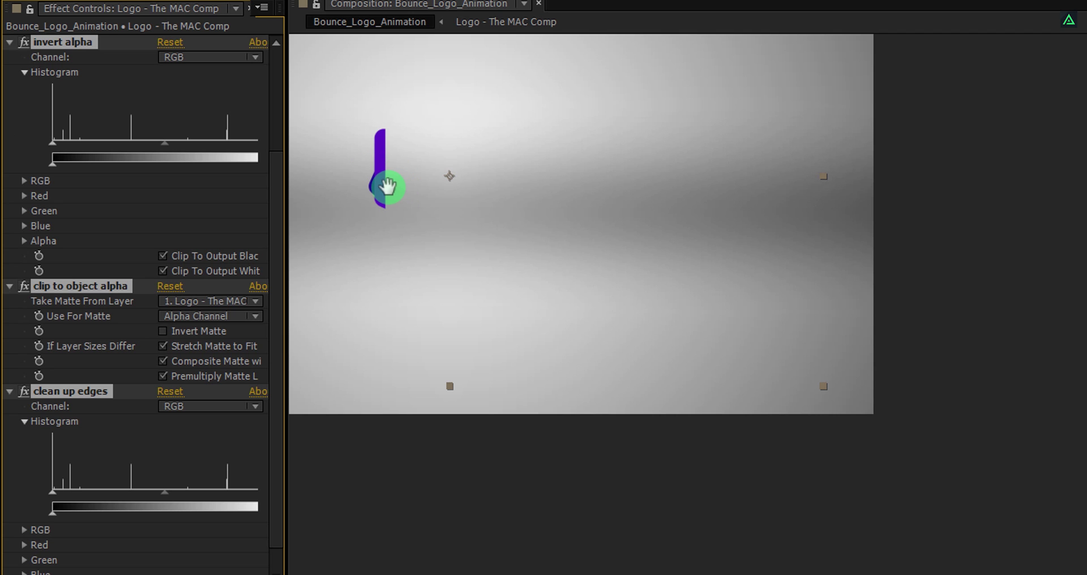
{"action": "left_click_drag", "start_coordinate": [388, 187], "coordinate": [757, 313]}
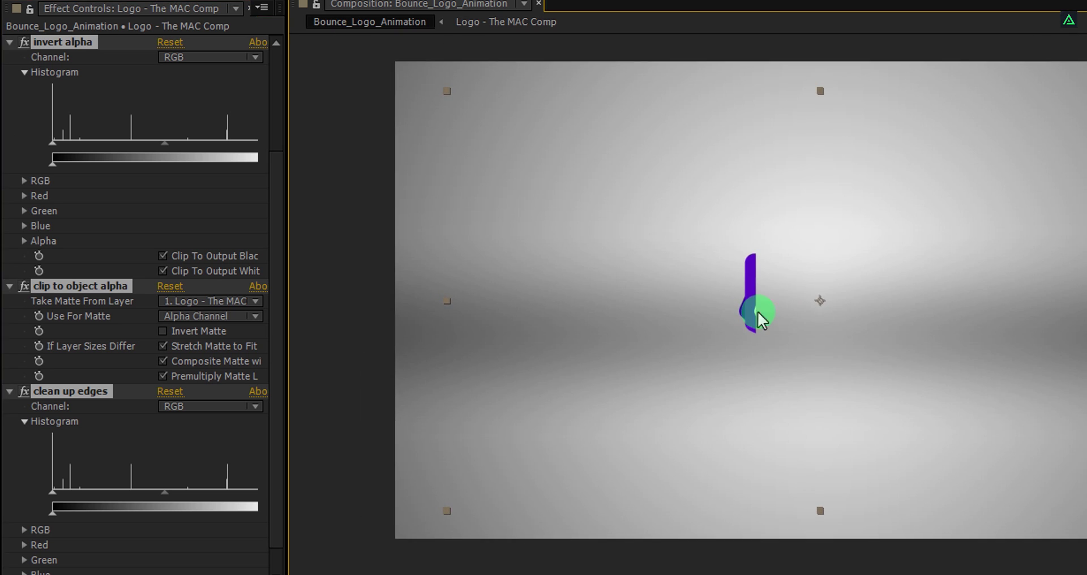
{"action": "scroll", "coordinate": [148, 218], "scroll_direction": "up", "scroll_amount": 3}
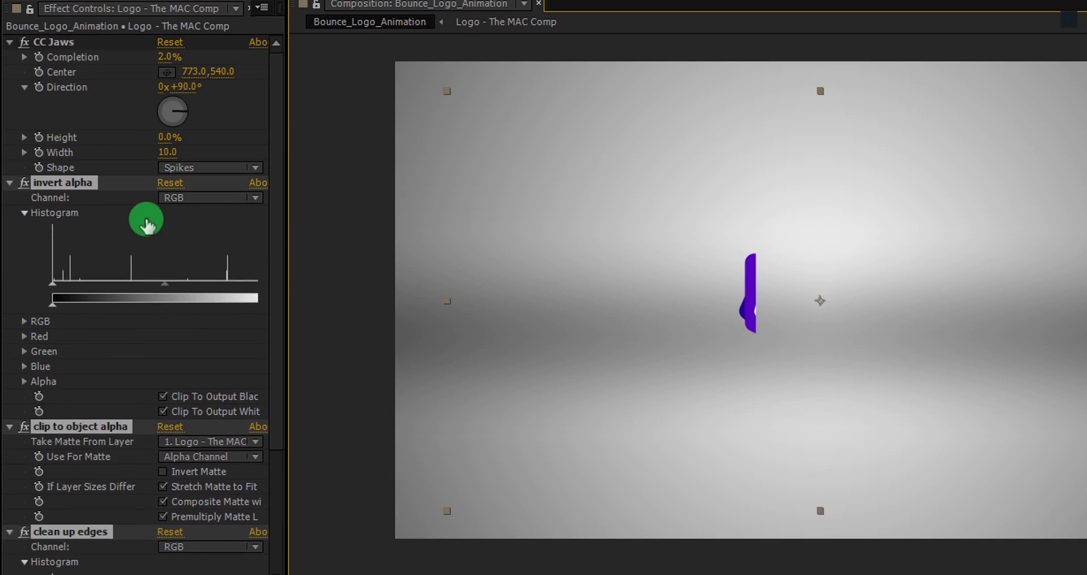
{"action": "left_click", "coordinate": [39, 45]}
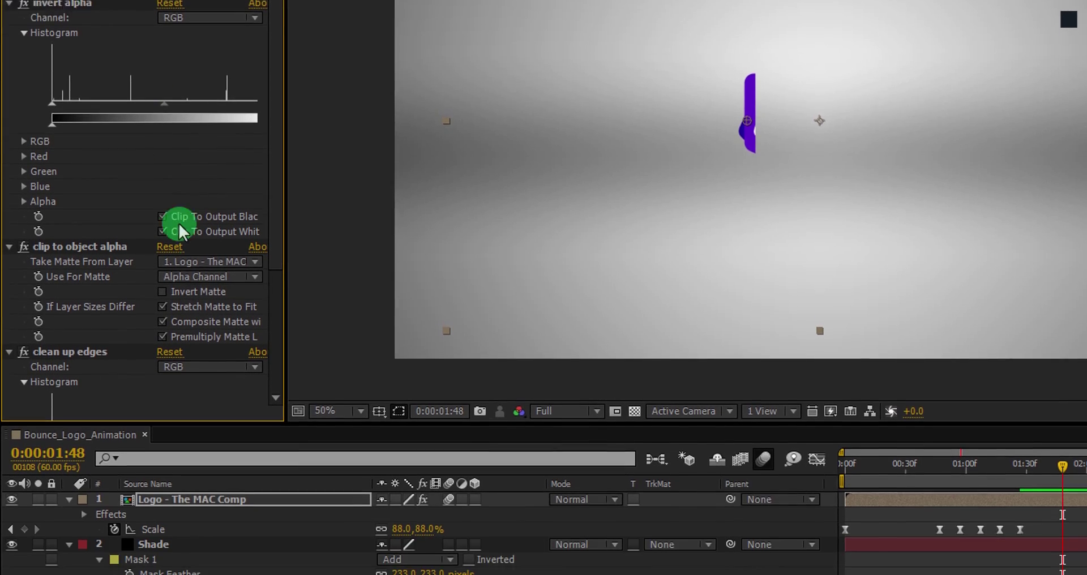
Duplicate the logo layer and shift the copy's CC Jaws Center X to about 817, lining its strip up with the first.
{"action": "left_click", "coordinate": [245, 490]}
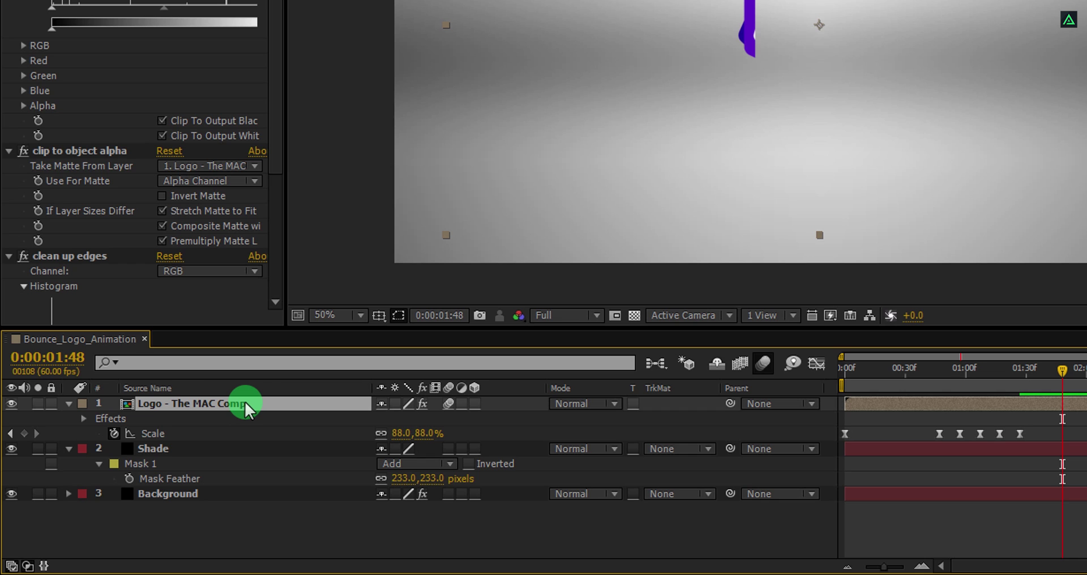
{"action": "key", "text": "ctrl+d"}
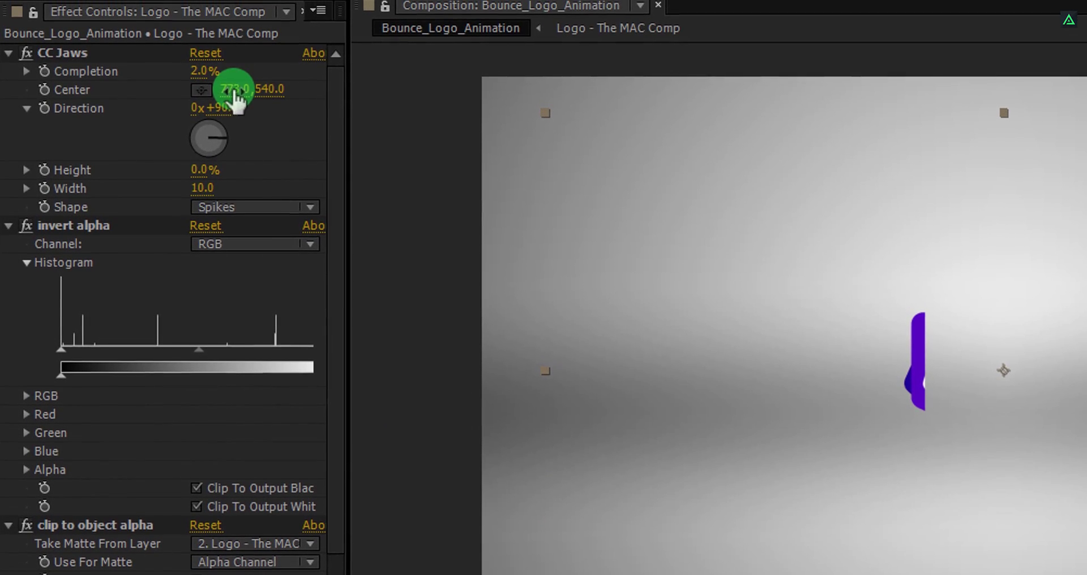
{"action": "left_click_drag", "start_coordinate": [225, 18], "coordinate": [238, 8]}
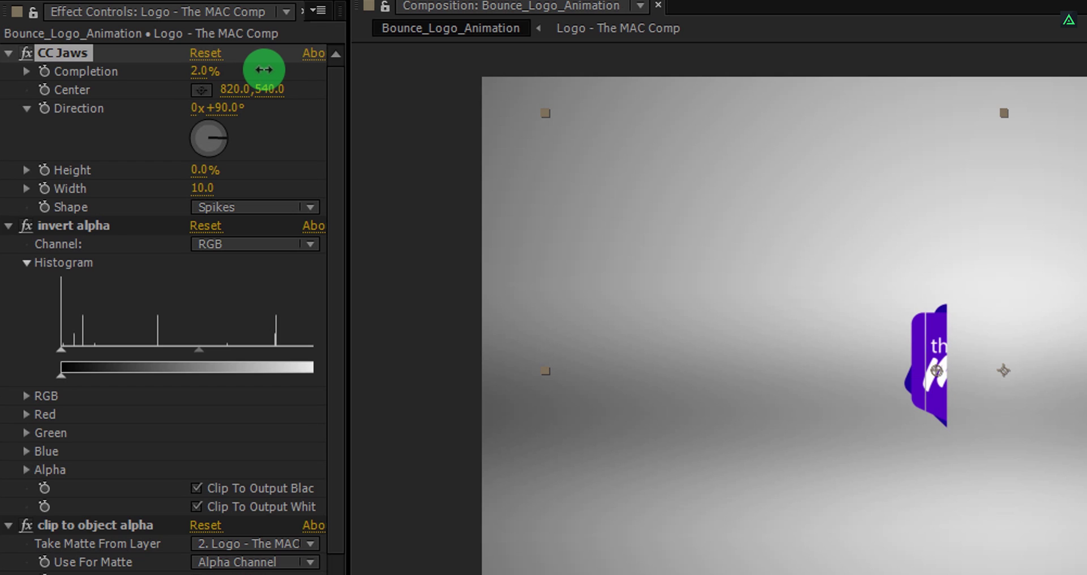
{"action": "scroll", "coordinate": [872, 356], "scroll_direction": "up", "scroll_amount": 1}
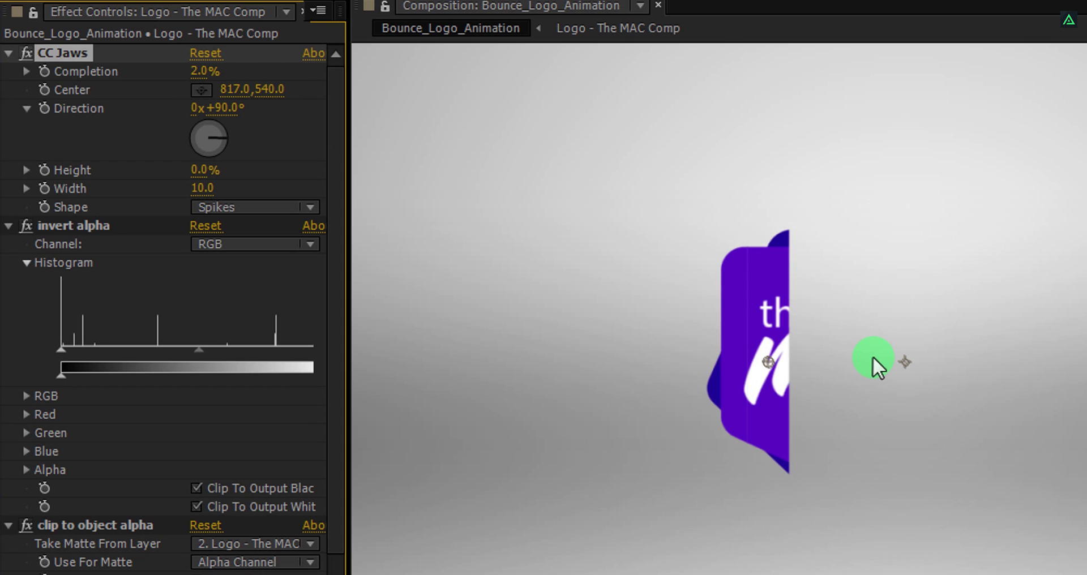
{"action": "scroll", "coordinate": [817, 351], "scroll_direction": "up", "scroll_amount": 1}
{"action": "left_click_drag", "start_coordinate": [643, 318], "coordinate": [980, 340]}
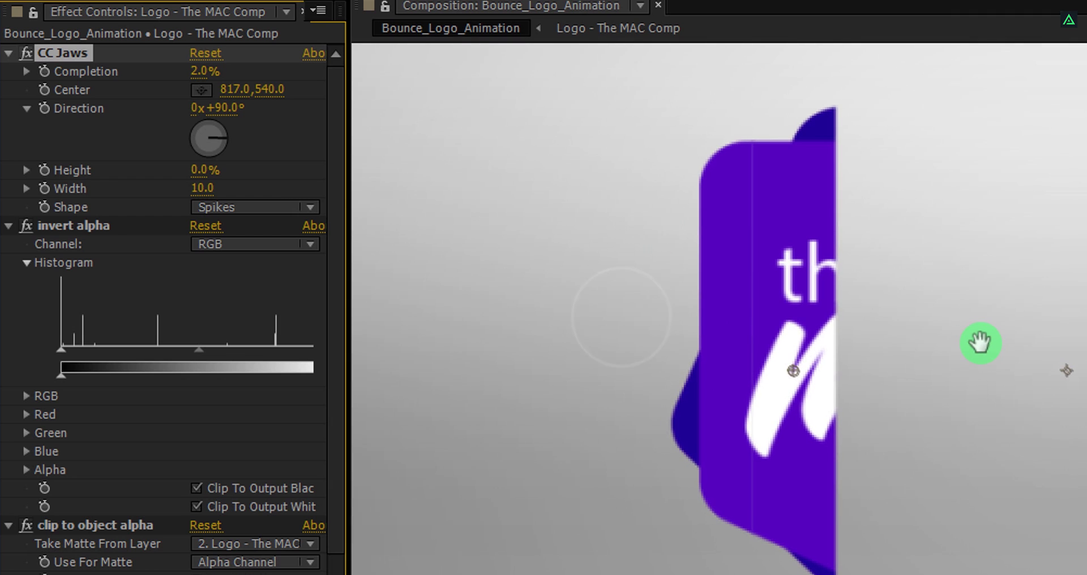
{"action": "left_click", "coordinate": [238, 89]}
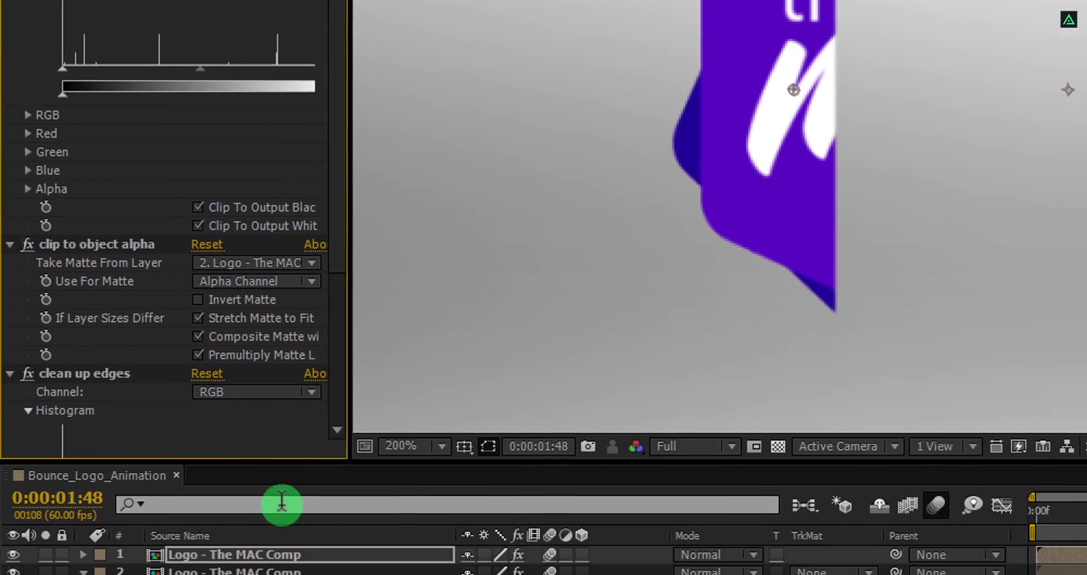
Duplicate the top logo layer twice more, shifting each copy's CC Jaws Center right to add the next adjoining strip.
{"action": "key", "text": "ctrl+d"}
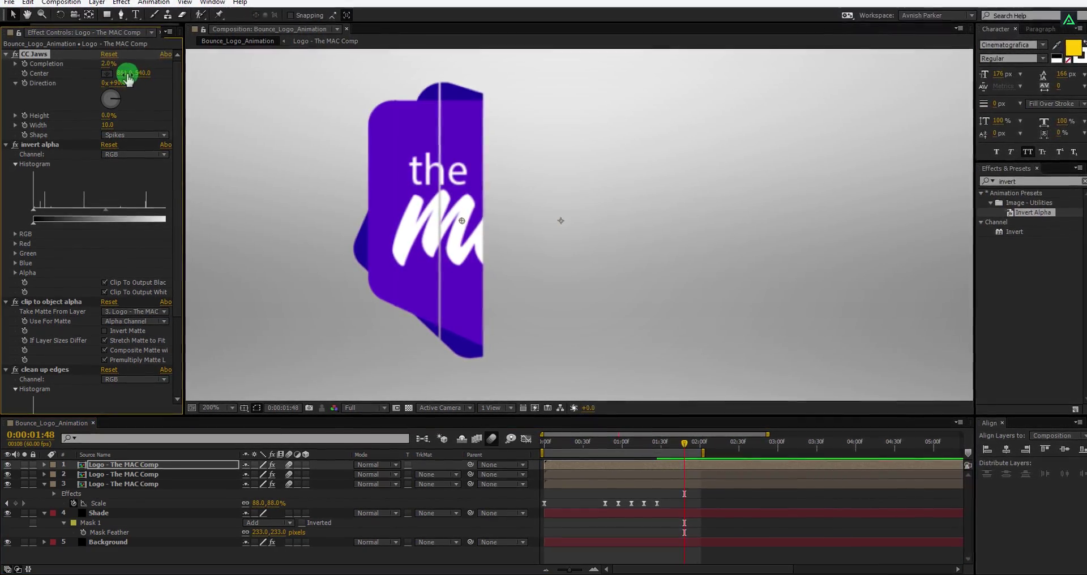
{"action": "left_click", "coordinate": [126, 74]}
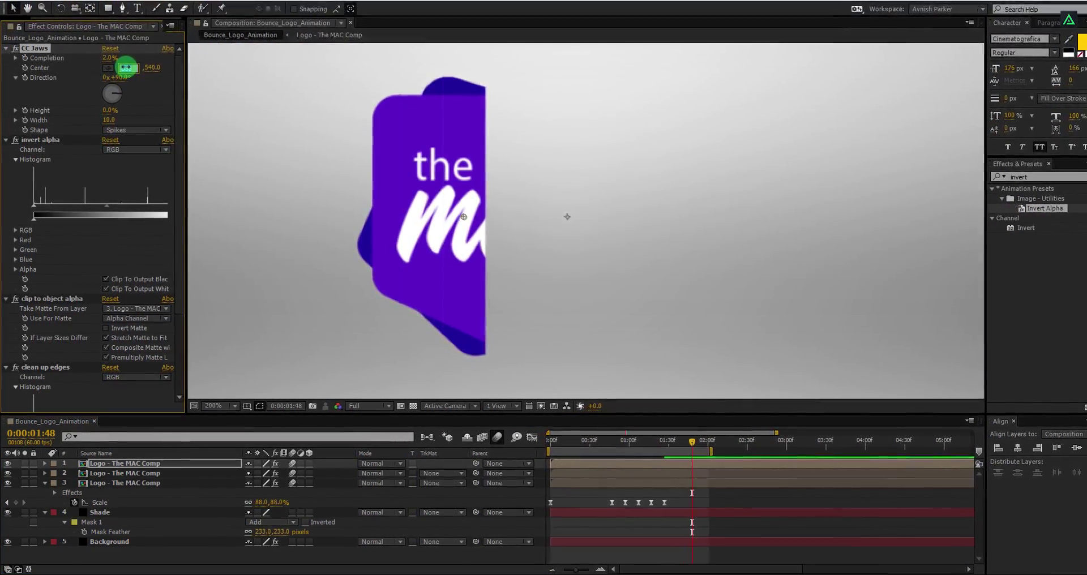
{"action": "left_click", "coordinate": [121, 464]}
{"action": "key", "text": "ctrl+d"}
{"action": "left_click_drag", "start_coordinate": [133, 67], "coordinate": [152, 18]}
Add seven more logo layer copies with CC Jaws Center stepped right, ending at X 1173, to complete the logo from strips.
{"action": "left_click", "coordinate": [142, 465]}
{"action": "key", "text": "ctrl+d"}
{"action": "left_click", "coordinate": [135, 462]}
{"action": "key", "text": "ctrl+d"}
{"action": "left_click", "coordinate": [132, 459]}
{"action": "key", "text": "ctrl+d"}
{"action": "left_click", "coordinate": [128, 459]}
{"action": "key", "text": "ctrl+d"}
{"action": "left_click", "coordinate": [141, 457]}
{"action": "key", "text": "ctrl+d"}
{"action": "left_click", "coordinate": [119, 455]}
{"action": "key", "text": "ctrl+d"}
{"action": "left_click", "coordinate": [138, 455]}
{"action": "key", "text": "ctrl+d"}
{"action": "scroll", "coordinate": [488, 146], "scroll_direction": "down", "scroll_amount": 2}
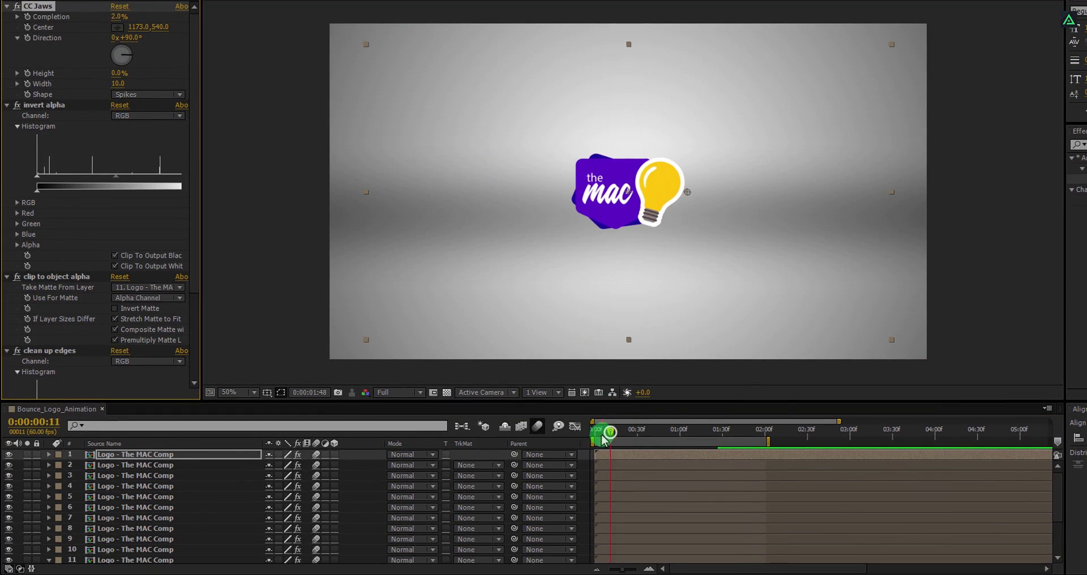
Offset logo layers 10 up to 6 in two-frame increments, so their start times run from frame 2 to frame 10.
{"action": "left_click_drag", "start_coordinate": [602, 436], "coordinate": [592, 437]}
{"action": "scroll", "coordinate": [611, 478], "scroll_direction": "down", "scroll_amount": 3}
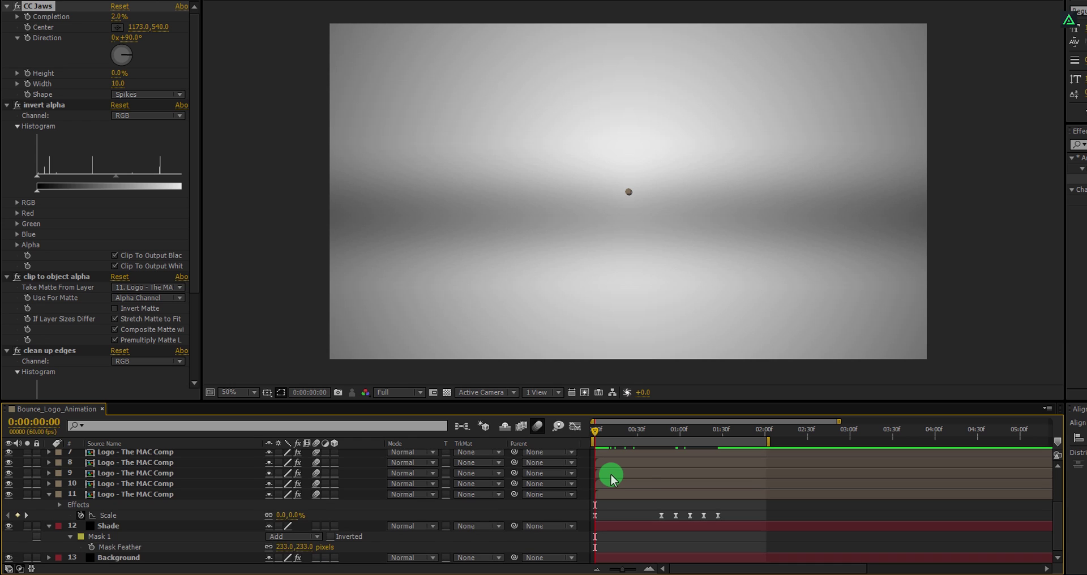
{"action": "key", "text": "plus"}
{"action": "key", "text": "plus"}
{"action": "key", "text": "plus"}
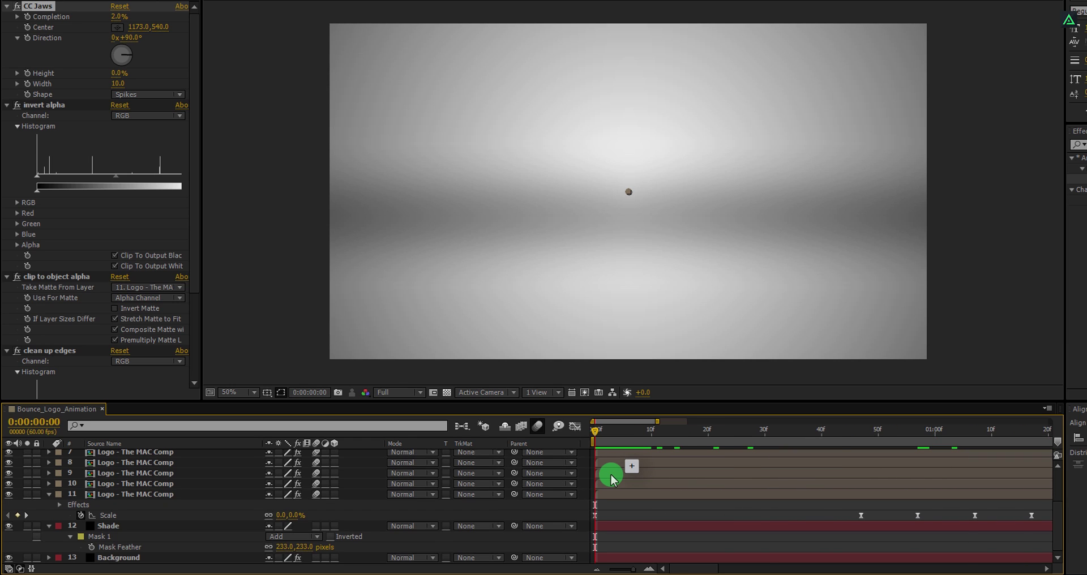
{"action": "scroll", "coordinate": [615, 486], "scroll_direction": "up", "scroll_amount": 2}
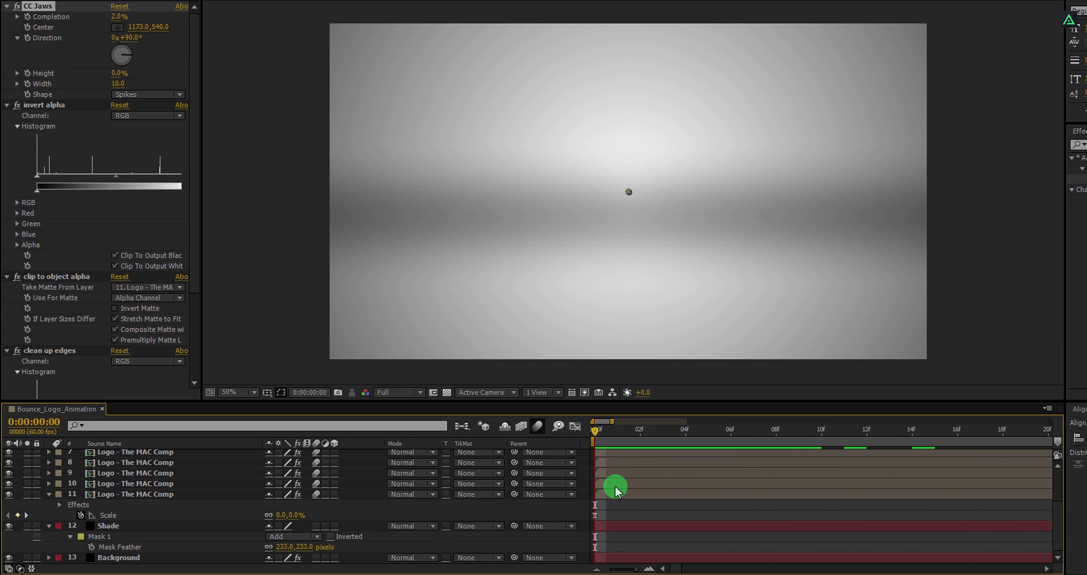
{"action": "scroll", "coordinate": [615, 486], "scroll_direction": "up", "scroll_amount": 3}
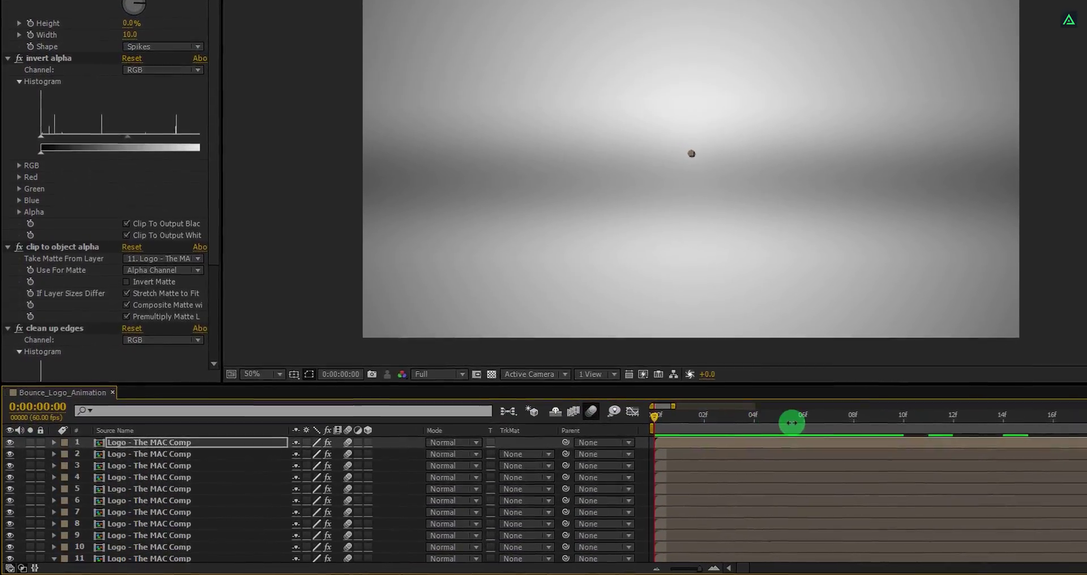
{"action": "scroll", "coordinate": [704, 494], "scroll_direction": "down", "scroll_amount": 3}
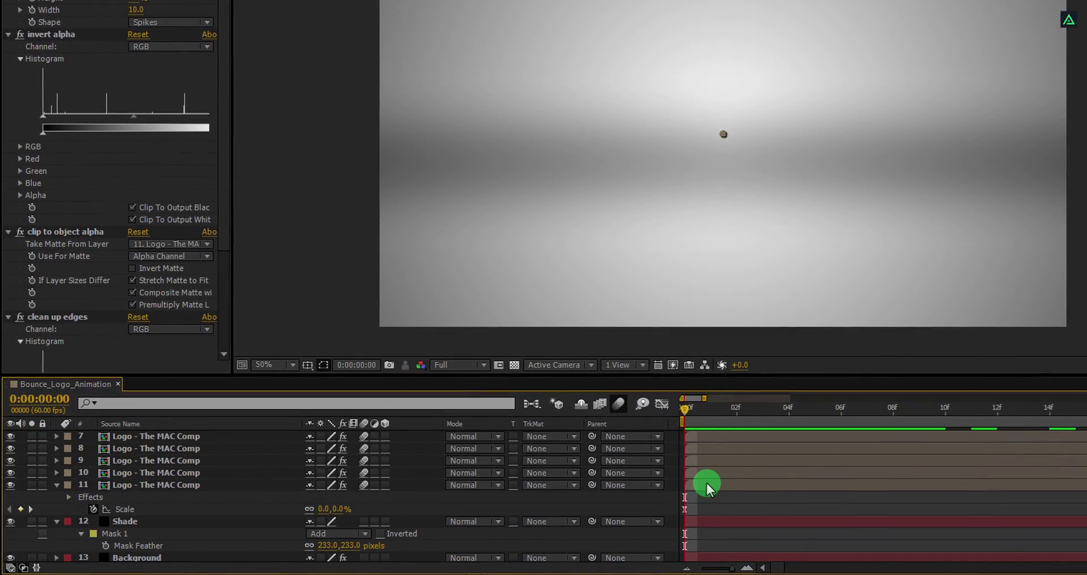
{"action": "left_click", "coordinate": [690, 487]}
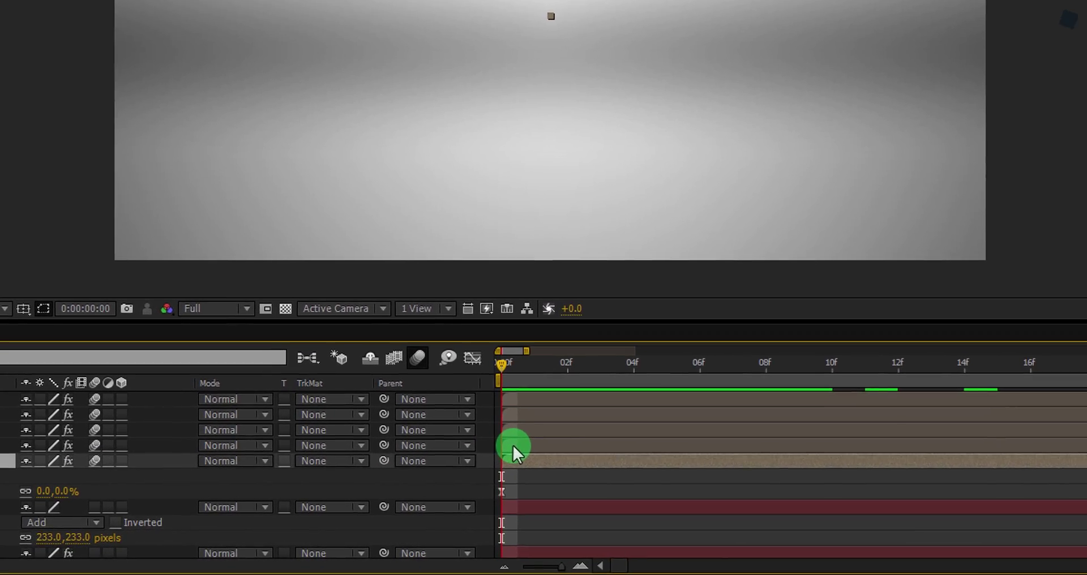
{"action": "left_click_drag", "start_coordinate": [597, 457], "coordinate": [655, 456]}
{"action": "left_click_drag", "start_coordinate": [195, 374], "coordinate": [377, 374]}
{"action": "left_click_drag", "start_coordinate": [236, 354], "coordinate": [497, 342]}
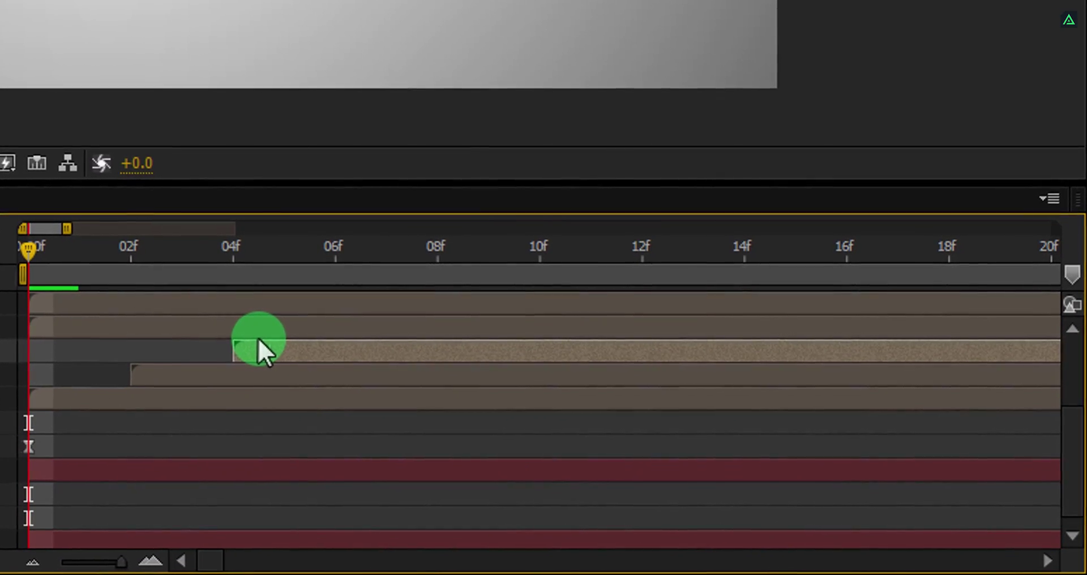
{"action": "scroll", "coordinate": [89, 448], "scroll_direction": "up", "scroll_amount": 2}
{"action": "left_click_drag", "start_coordinate": [76, 446], "coordinate": [474, 426]}
{"action": "left_click_drag", "start_coordinate": [117, 423], "coordinate": [615, 396]}
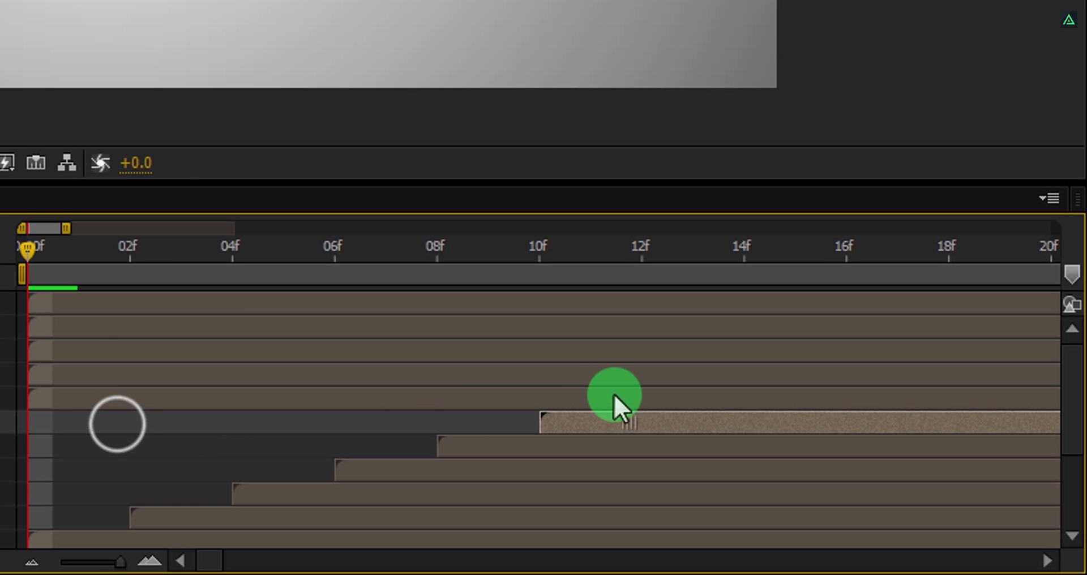
Continue the two-frame stagger on logo layers 5 up to 1, starting them from frame 12 to frame 20.
{"action": "left_click_drag", "start_coordinate": [82, 404], "coordinate": [697, 388]}
{"action": "left_click_drag", "start_coordinate": [141, 375], "coordinate": [858, 365]}
{"action": "left_click_drag", "start_coordinate": [63, 353], "coordinate": [880, 351]}
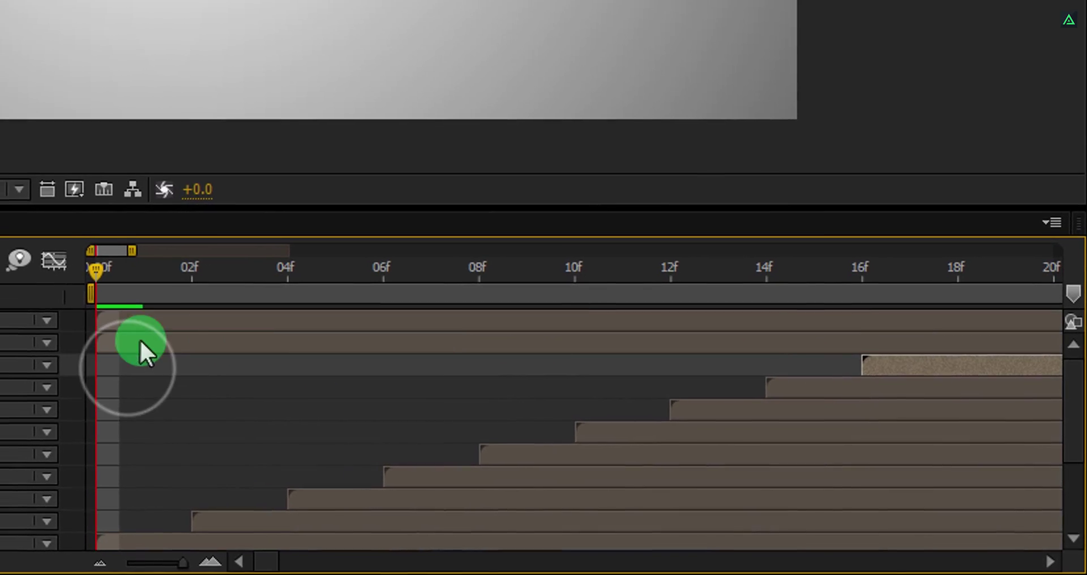
{"action": "left_click_drag", "start_coordinate": [75, 328], "coordinate": [994, 329]}
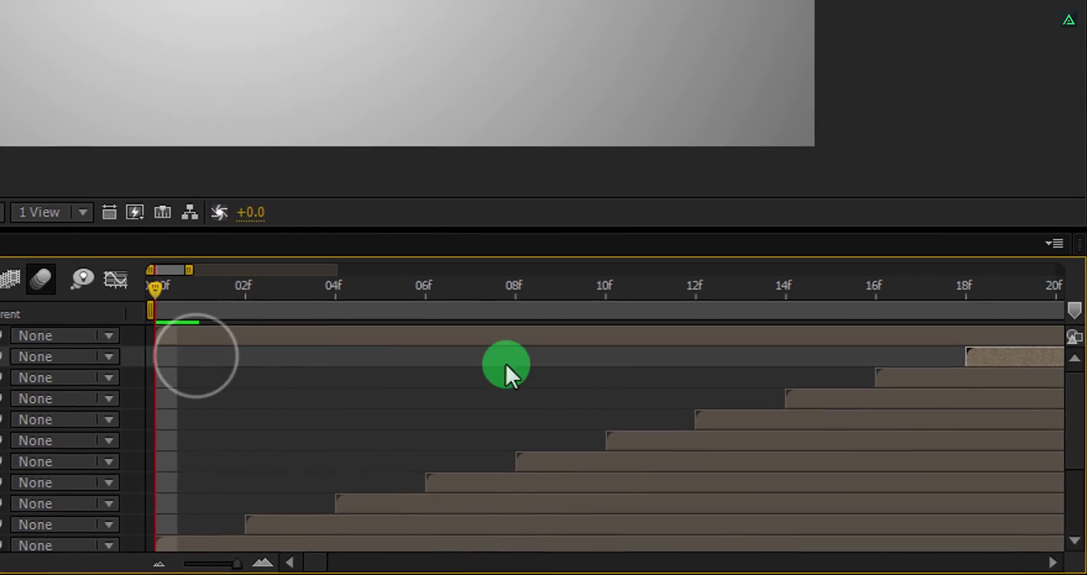
{"action": "left_click_drag", "start_coordinate": [208, 335], "coordinate": [696, 337]}
{"action": "left_click_drag", "start_coordinate": [696, 338], "coordinate": [784, 339]}
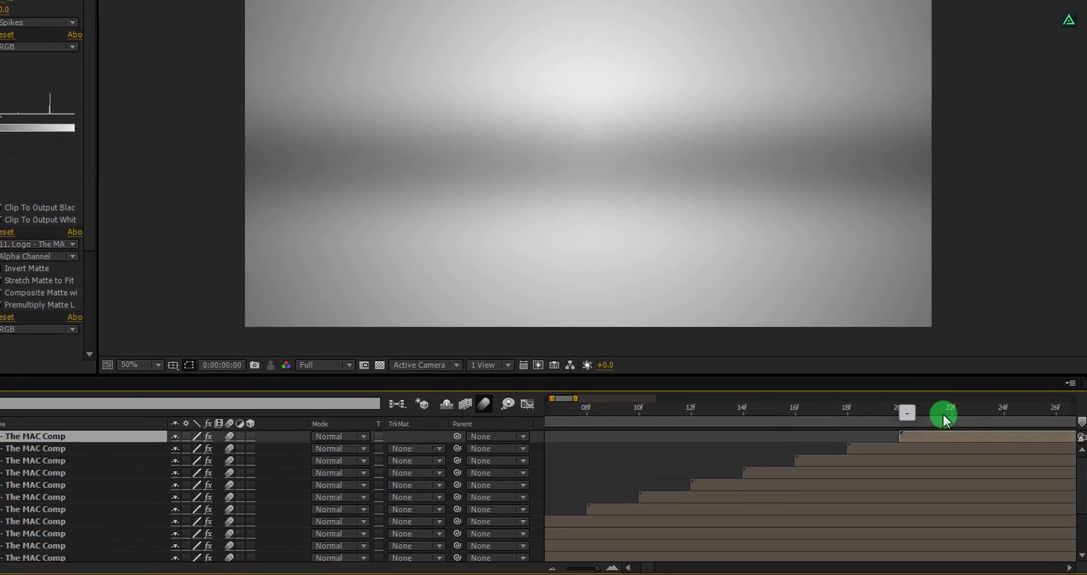
Preview the staggered strip animation over the work area.
{"action": "key", "text": "minus"}
{"action": "key", "text": "minus"}
{"action": "key", "text": "minus"}
{"action": "key", "text": "minus"}
{"action": "key", "text": "minus"}
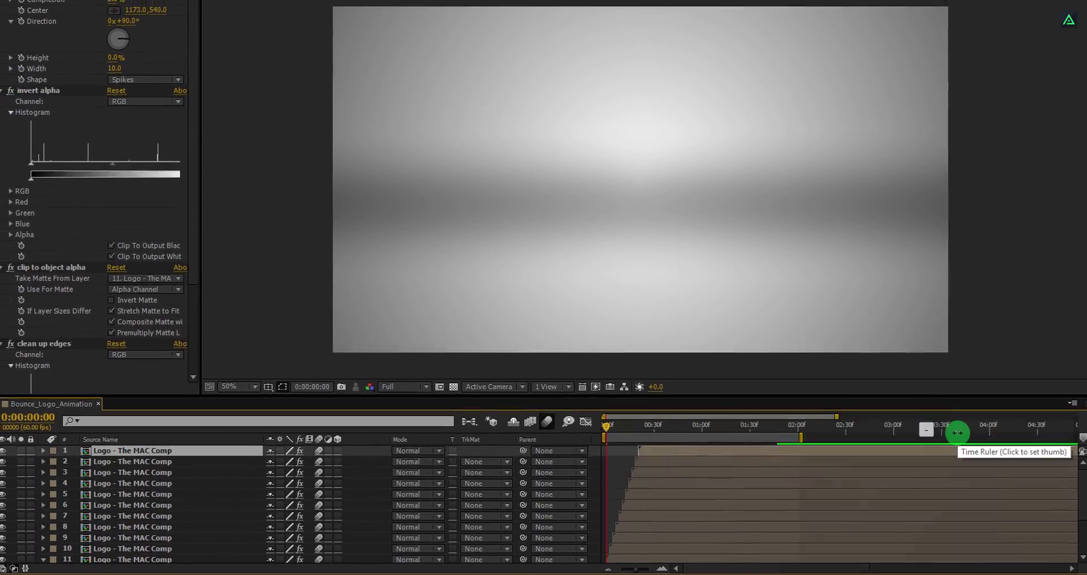
{"action": "key", "text": "KP_0"}
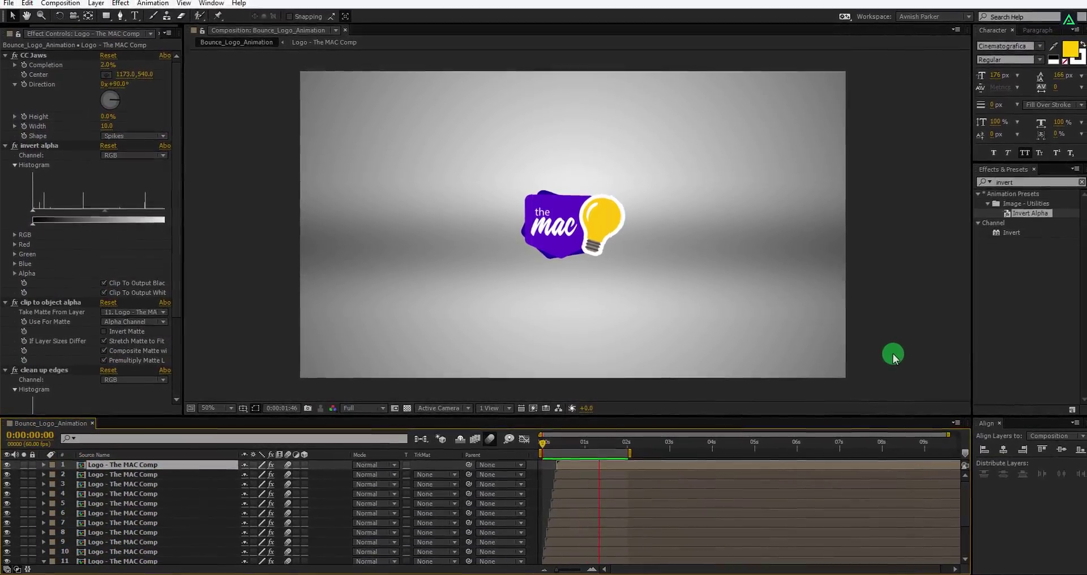
{"action": "key", "text": "space"}
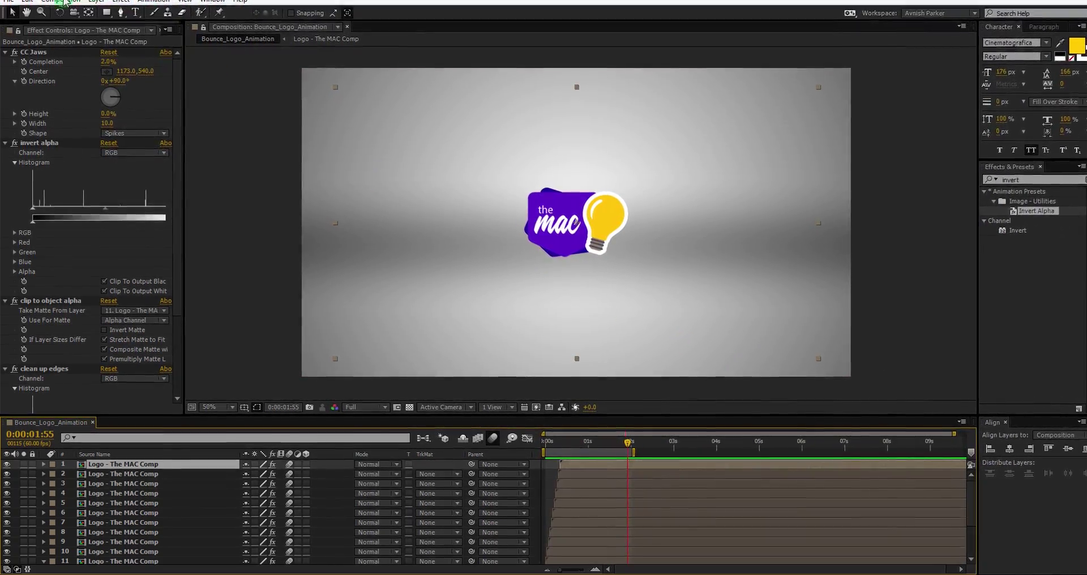
Add the Lens Flare - VideoBlocks.mov footage to the composition above all the logo layers.
{"action": "left_click", "coordinate": [16, 24]}
{"action": "left_click", "coordinate": [36, 160]}
{"action": "left_click", "coordinate": [35, 125]}
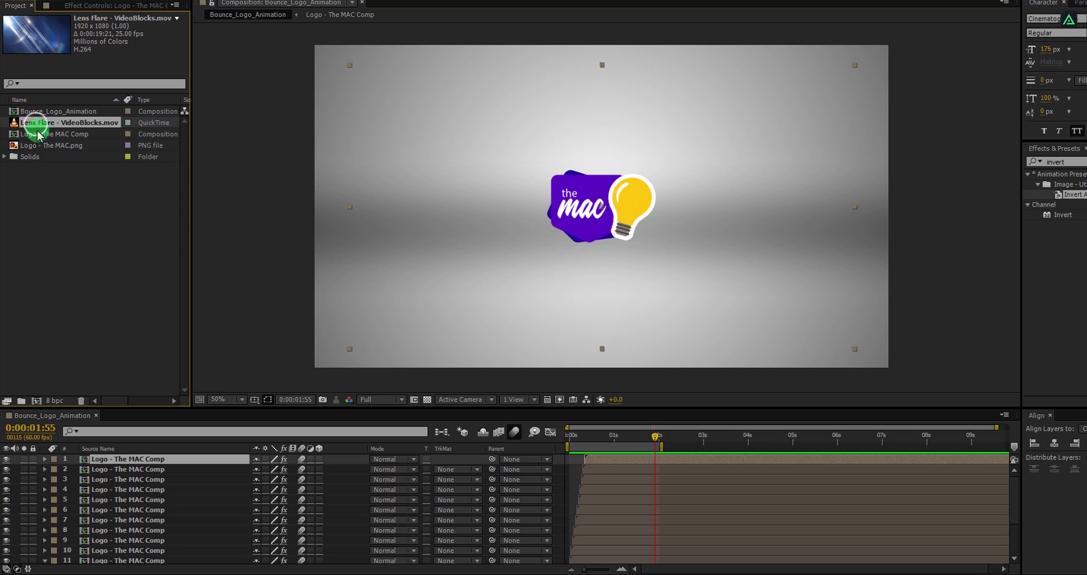
{"action": "left_click_drag", "start_coordinate": [38, 132], "coordinate": [117, 459]}
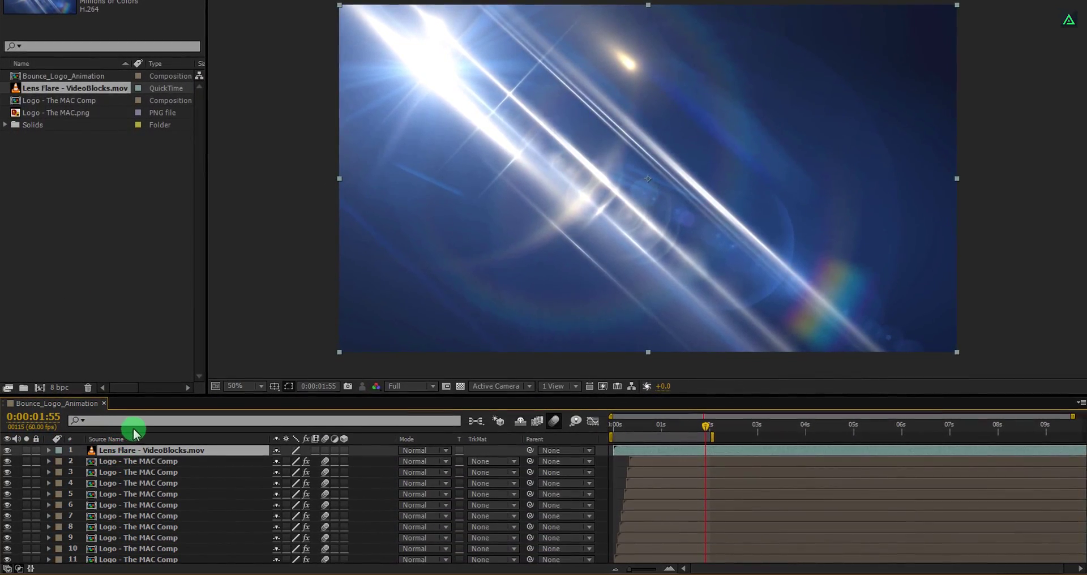
{"action": "key", "text": "apostrophe"}
{"action": "key", "text": "apostrophe"}
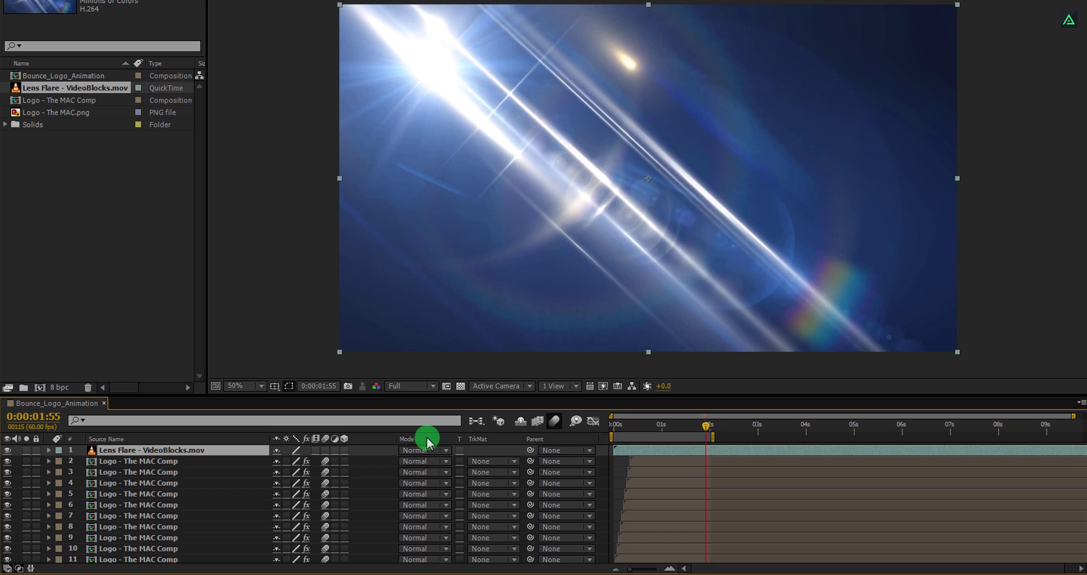
Set the lens flare layer's blending mode to Screen.
{"action": "right_click", "coordinate": [426, 437]}
{"action": "mouse_move", "coordinate": [449, 479]}
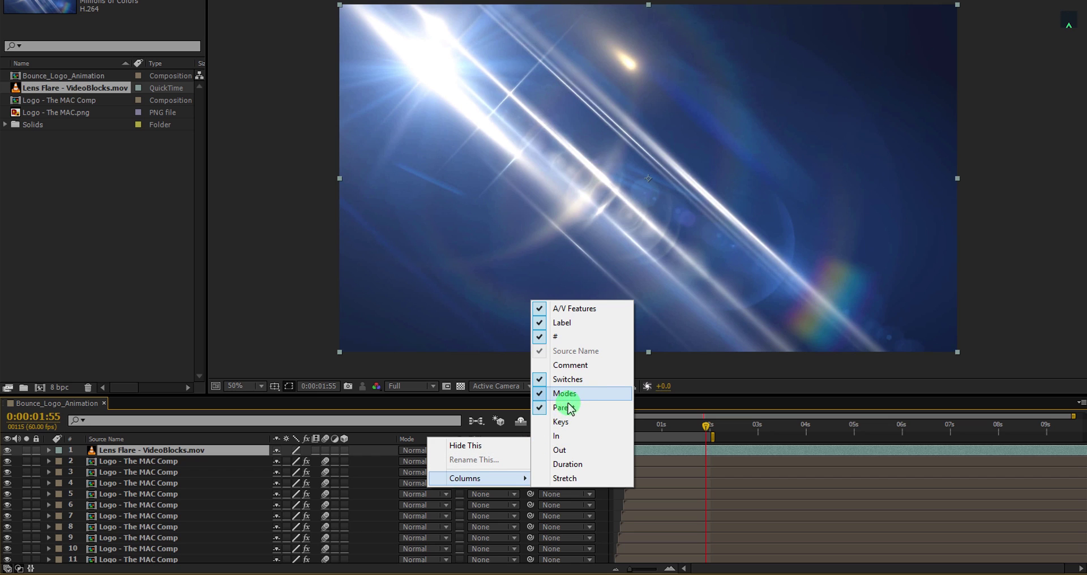
{"action": "left_click", "coordinate": [413, 450]}
{"action": "left_click", "coordinate": [413, 450]}
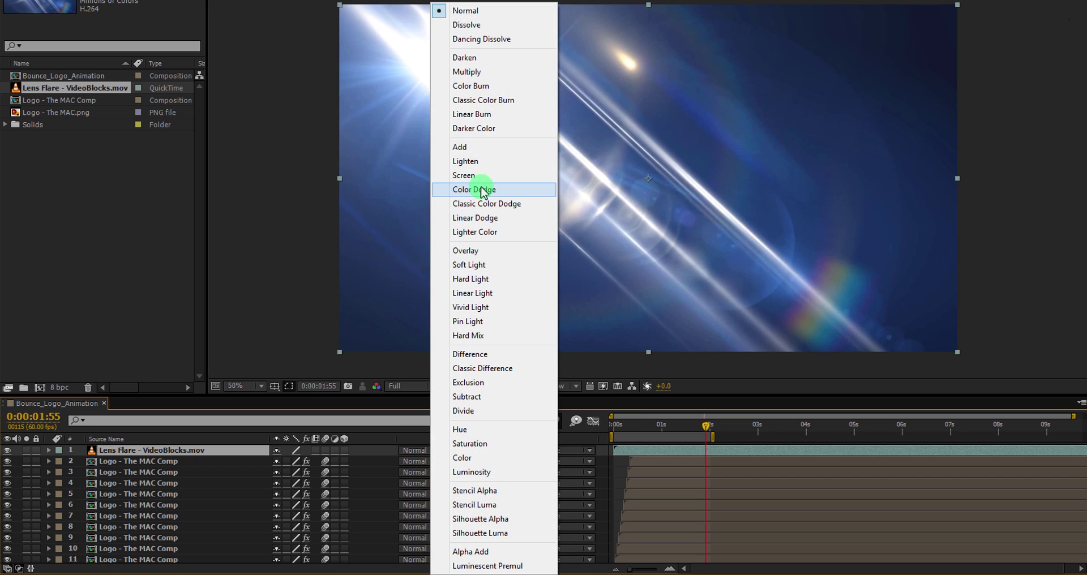
{"action": "left_click", "coordinate": [481, 176]}
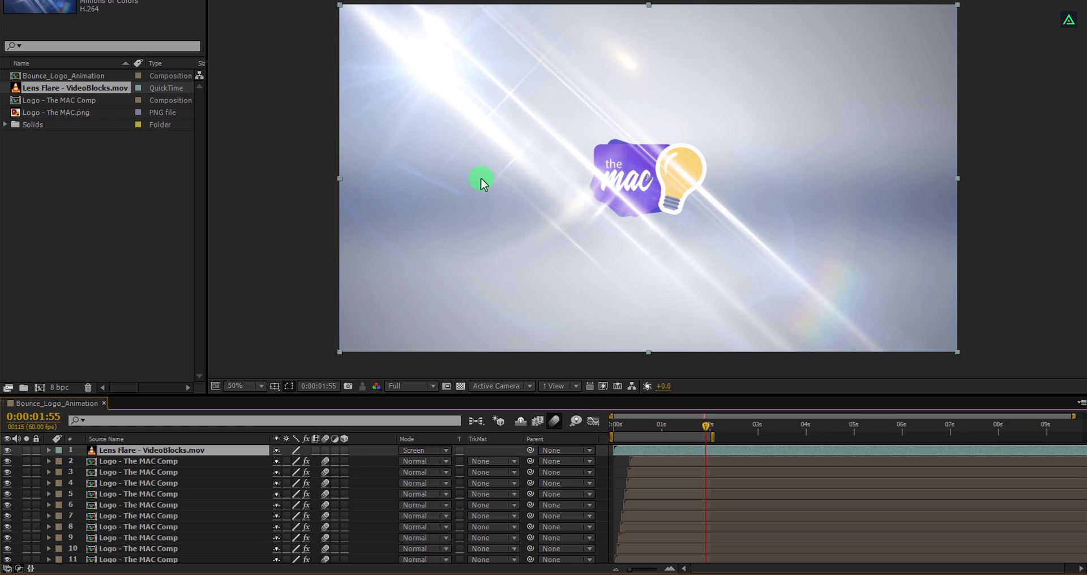
Slide the lens flare layer earlier so a later part of the footage plays, and extend the work area to about 5 seconds.
{"action": "left_click", "coordinate": [616, 426]}
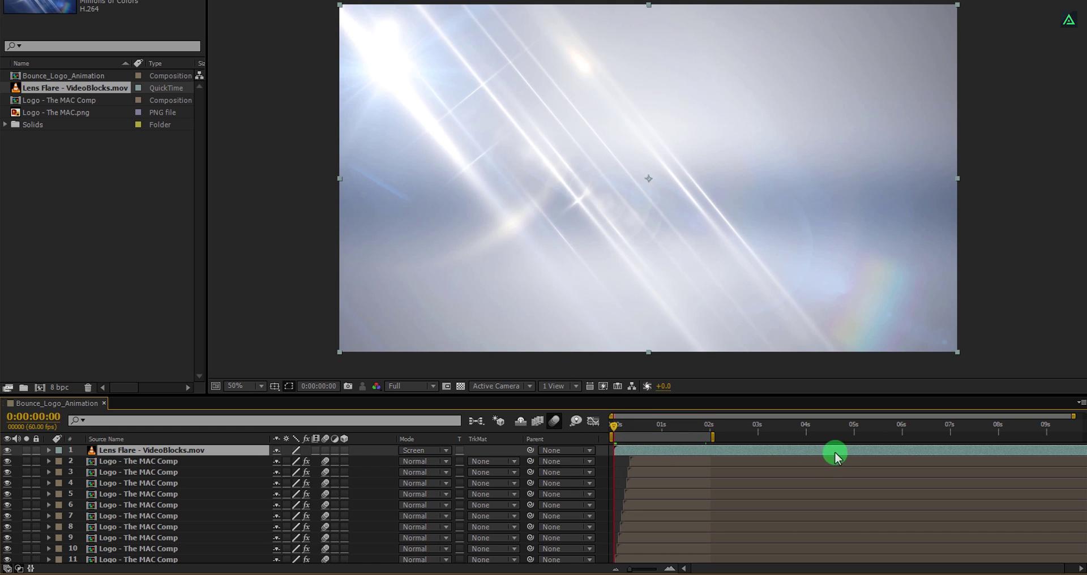
{"action": "left_click_drag", "start_coordinate": [893, 455], "coordinate": [461, 451]}
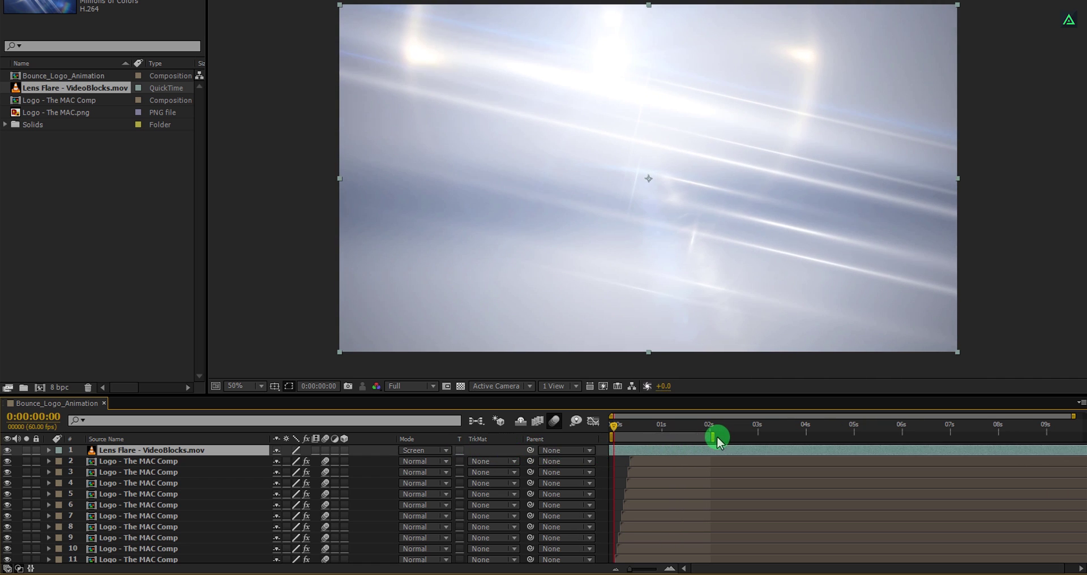
{"action": "left_click_drag", "start_coordinate": [716, 437], "coordinate": [853, 443]}
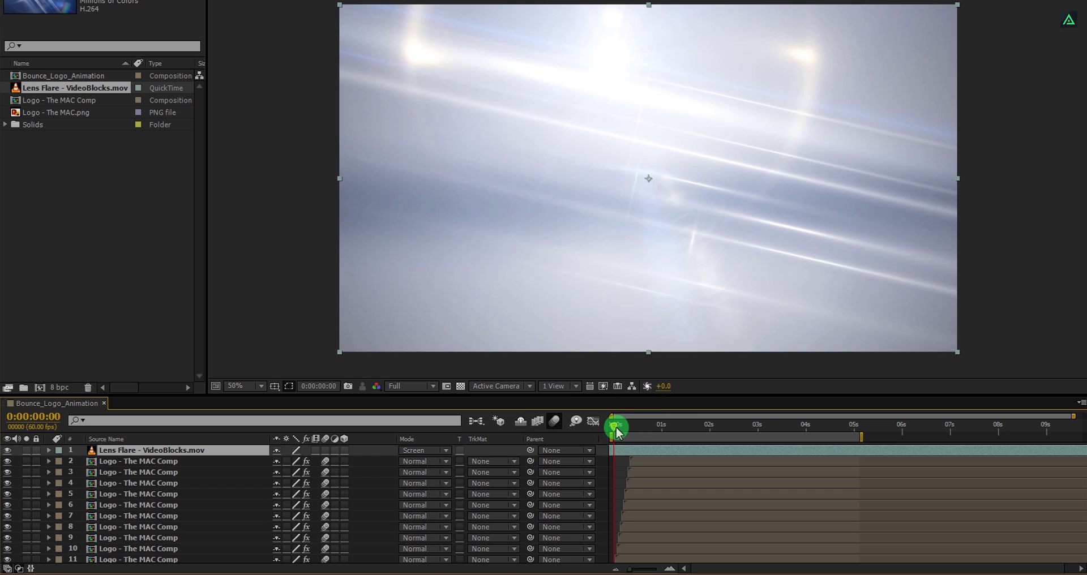
{"action": "left_click_drag", "start_coordinate": [616, 431], "coordinate": [801, 447]}
{"action": "left_click", "coordinate": [801, 452]}
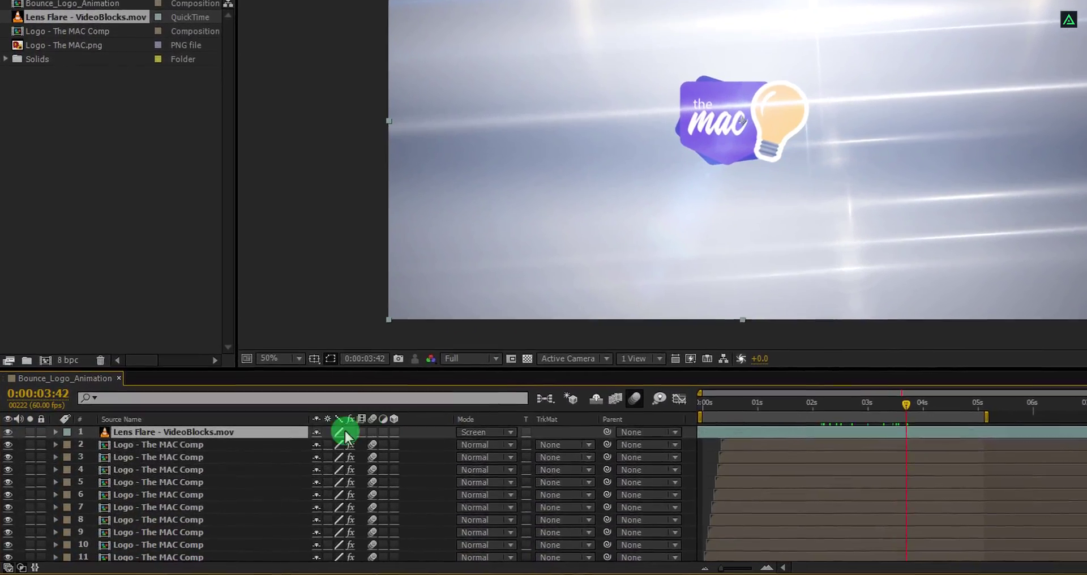
Pre-compose all the Logo - The MAC Comp layers as Logo_Animation, moving all attributes into the new composition.
{"action": "left_click", "coordinate": [195, 446]}
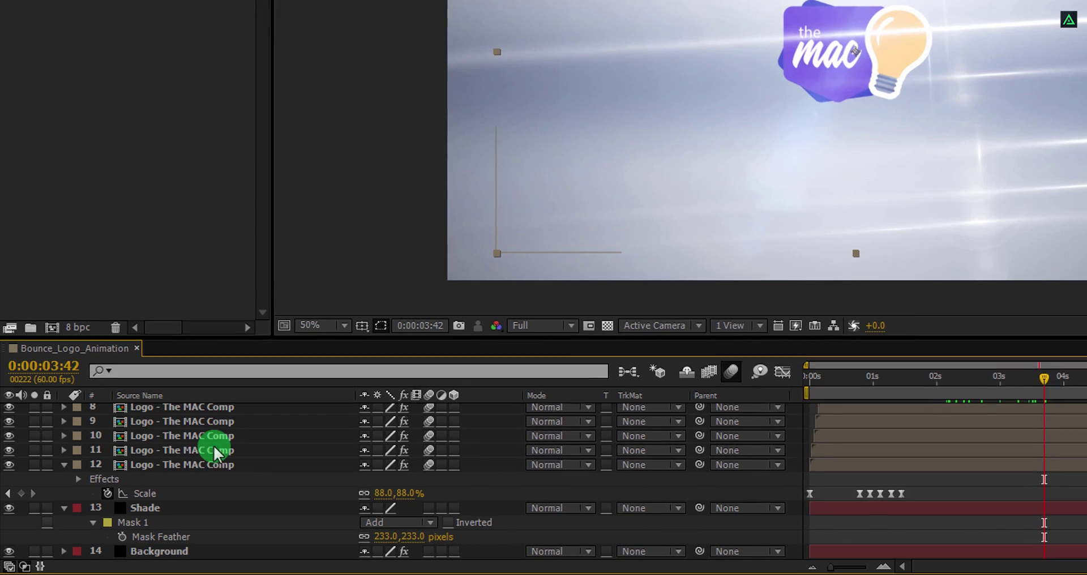
{"action": "left_click", "coordinate": [201, 463], "text": "shift"}
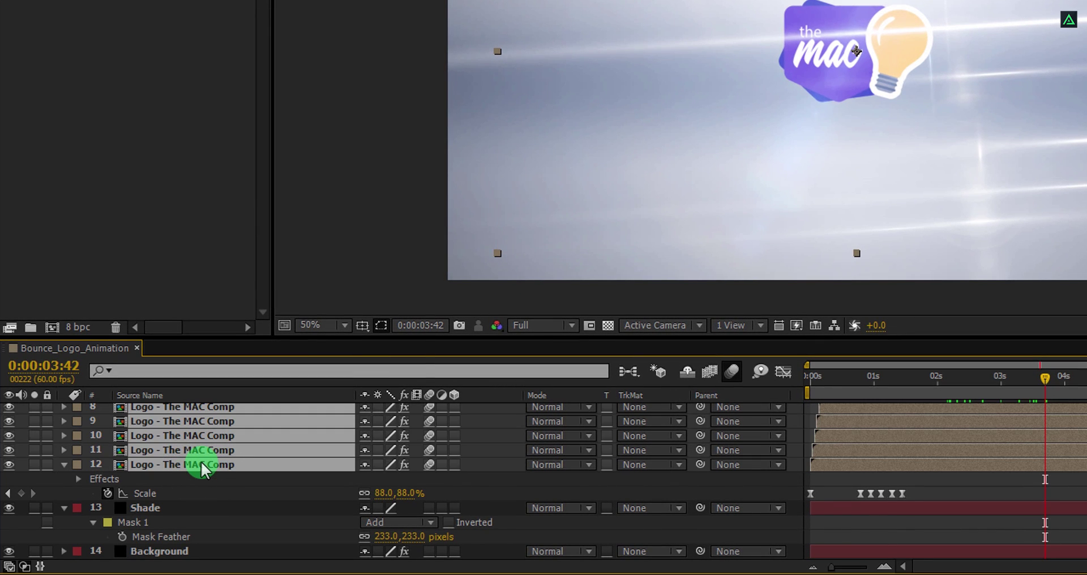
{"action": "right_click", "coordinate": [202, 465]}
{"action": "left_click", "coordinate": [269, 309]}
{"action": "type", "text": "Logo_Animation"}
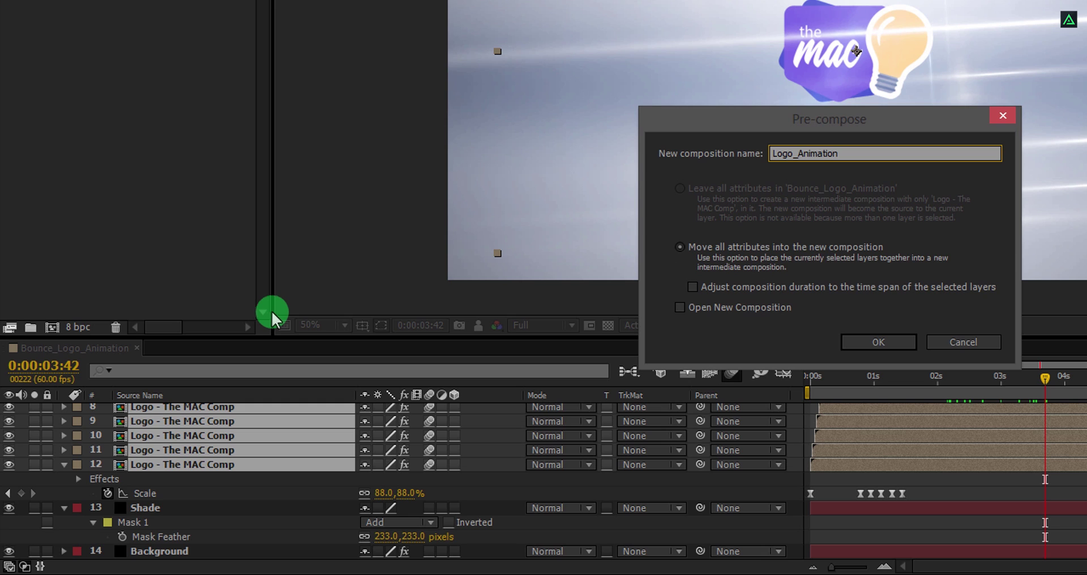
{"action": "left_click", "coordinate": [858, 341]}
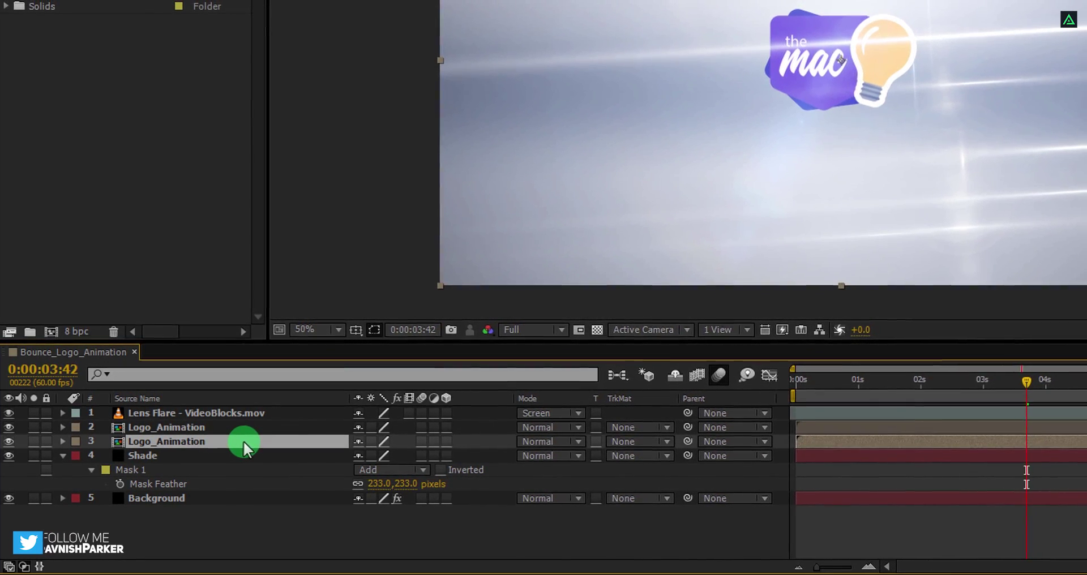
Lay a 3D duplicate of Logo_Animation flat beneath the logo, with its X Rotation set to 93°.
{"action": "left_click", "coordinate": [436, 445]}
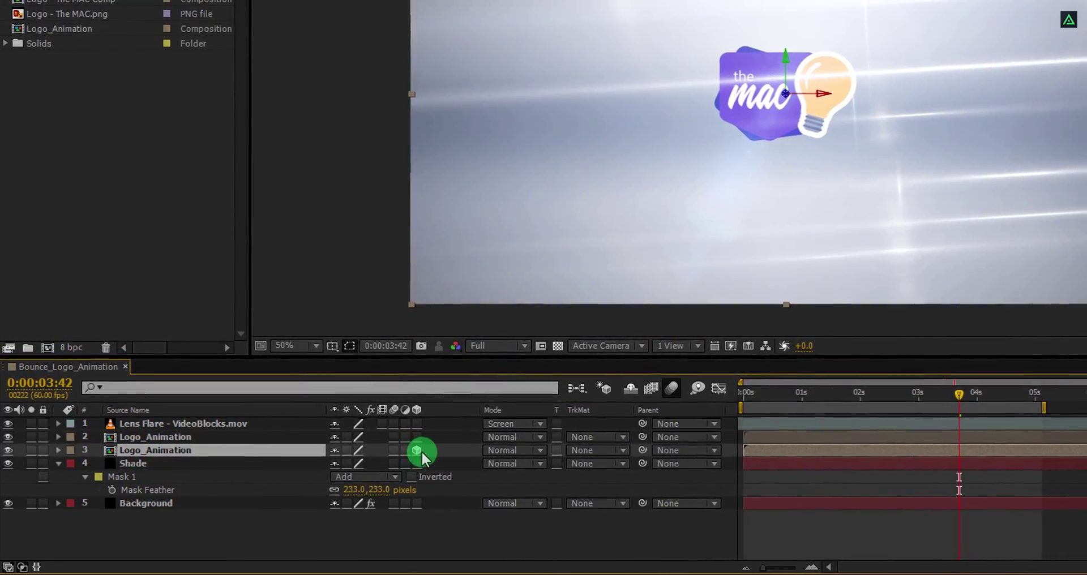
{"action": "key", "text": "r"}
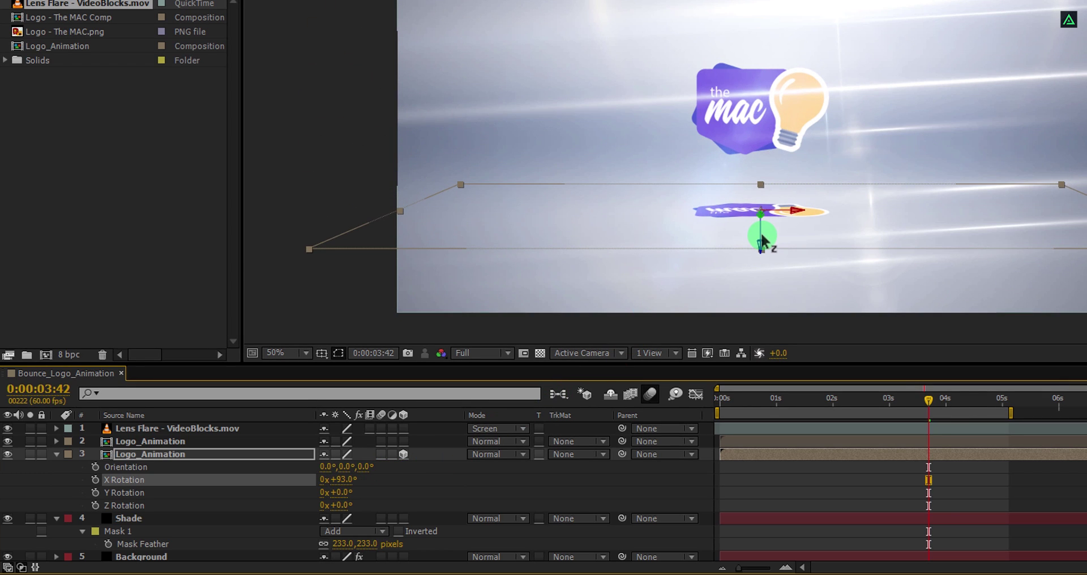
{"action": "left_click", "coordinate": [761, 238]}
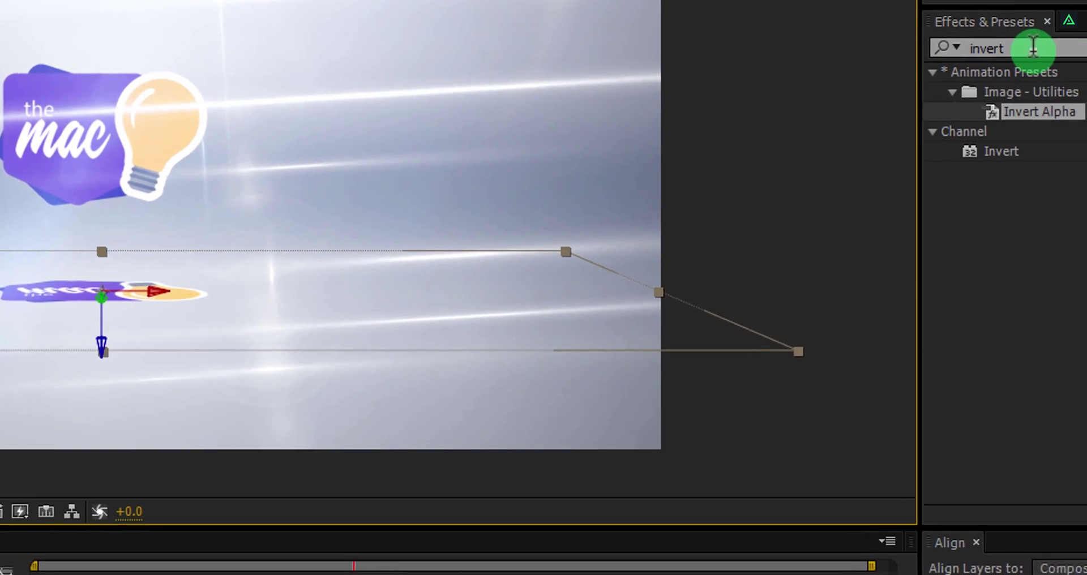
Apply Fast Blur to the flattened Logo_Animation copy with a Blurriness of 138.
{"action": "double_click", "coordinate": [1033, 48]}
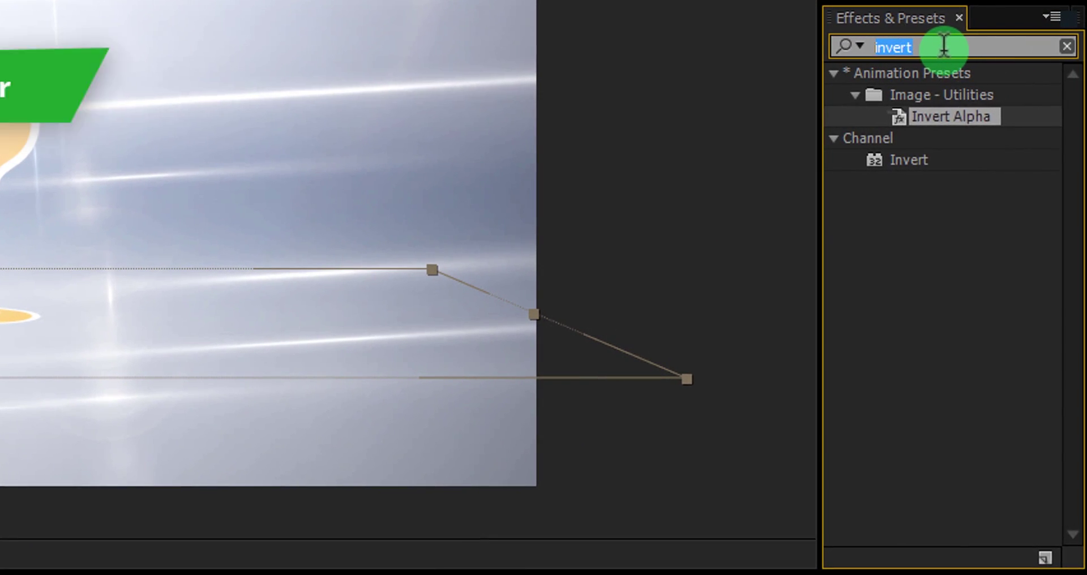
{"action": "type", "text": "fast"}
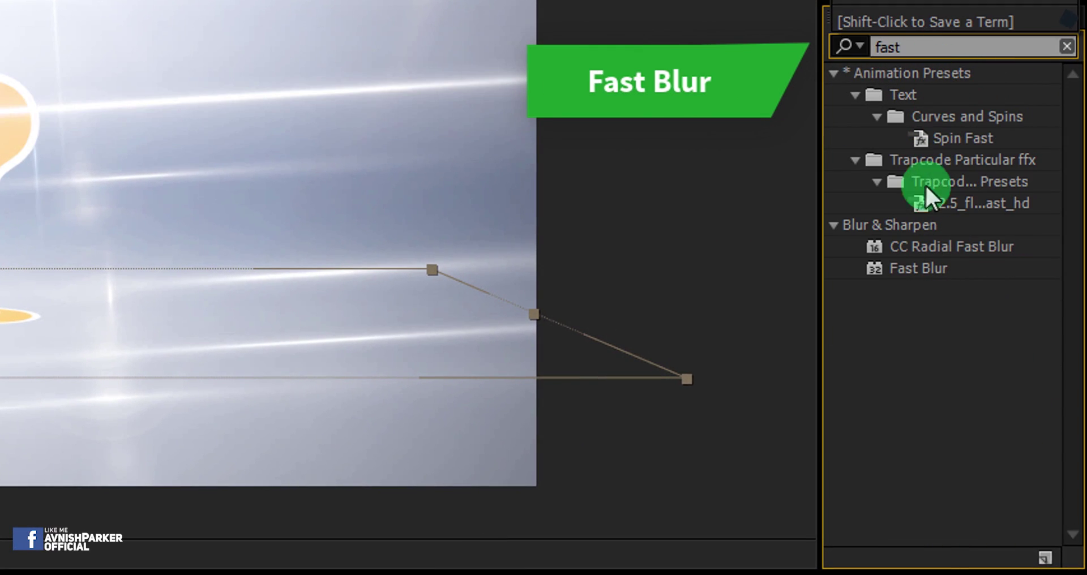
{"action": "double_click", "coordinate": [917, 269]}
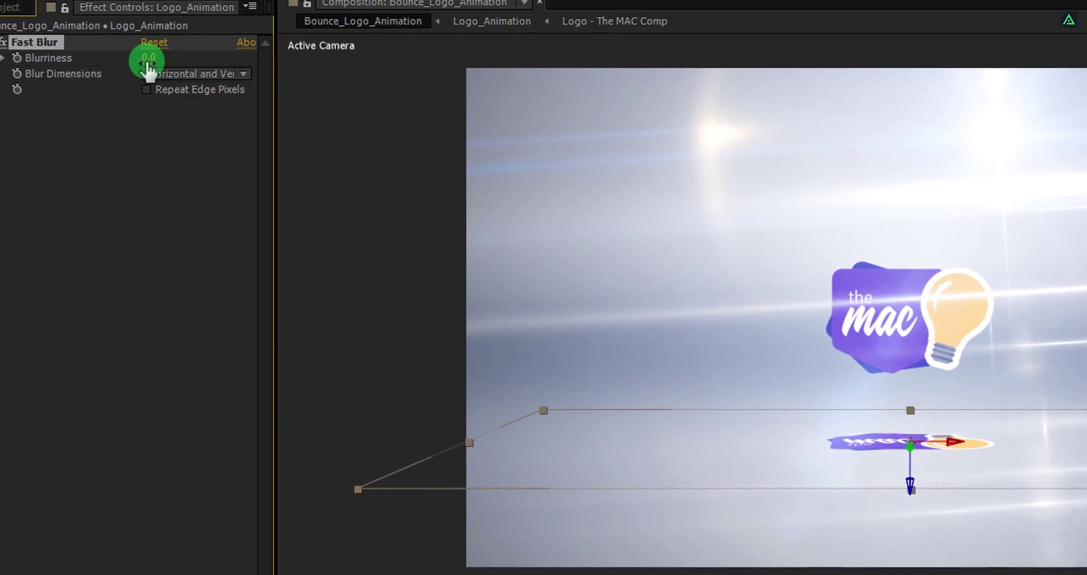
{"action": "left_click_drag", "start_coordinate": [169, 66], "coordinate": [186, 67]}
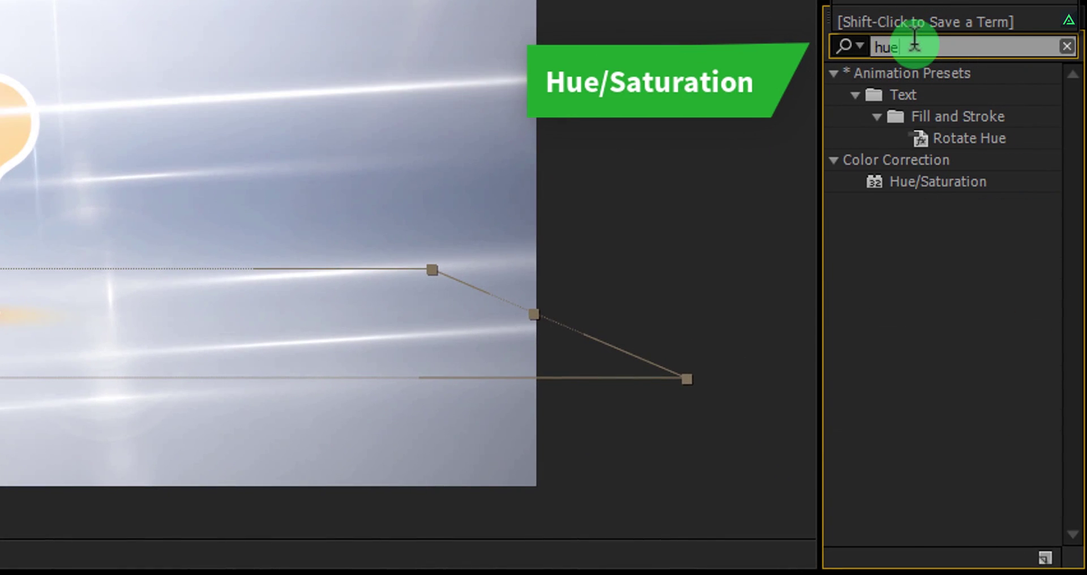
Apply Hue/Saturation to the blurred copy and lower its Master Lightness to -42 to darken the shadow.
{"action": "double_click", "coordinate": [943, 177]}
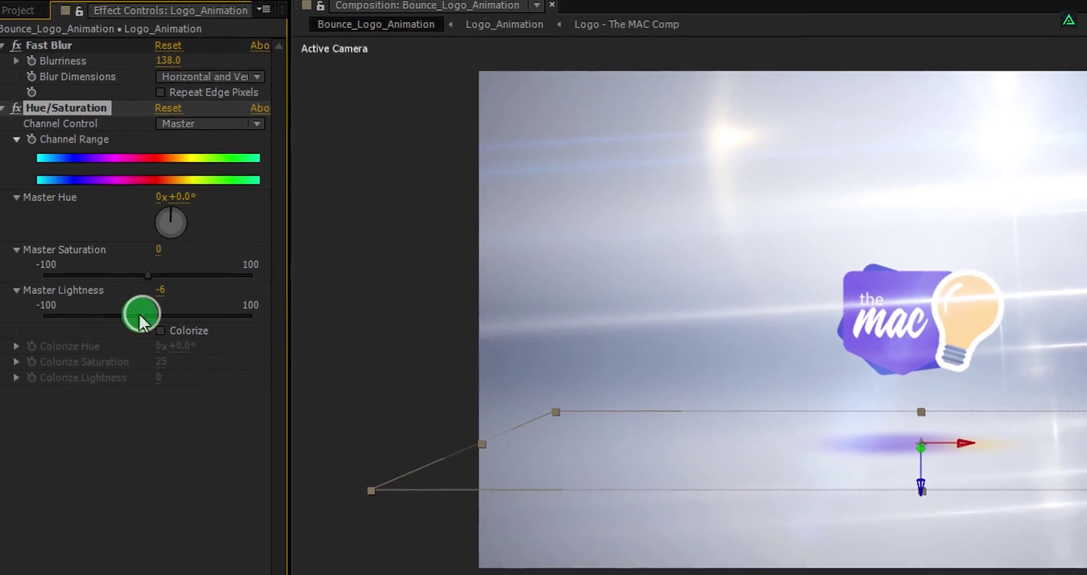
{"action": "left_click_drag", "start_coordinate": [146, 303], "coordinate": [107, 304]}
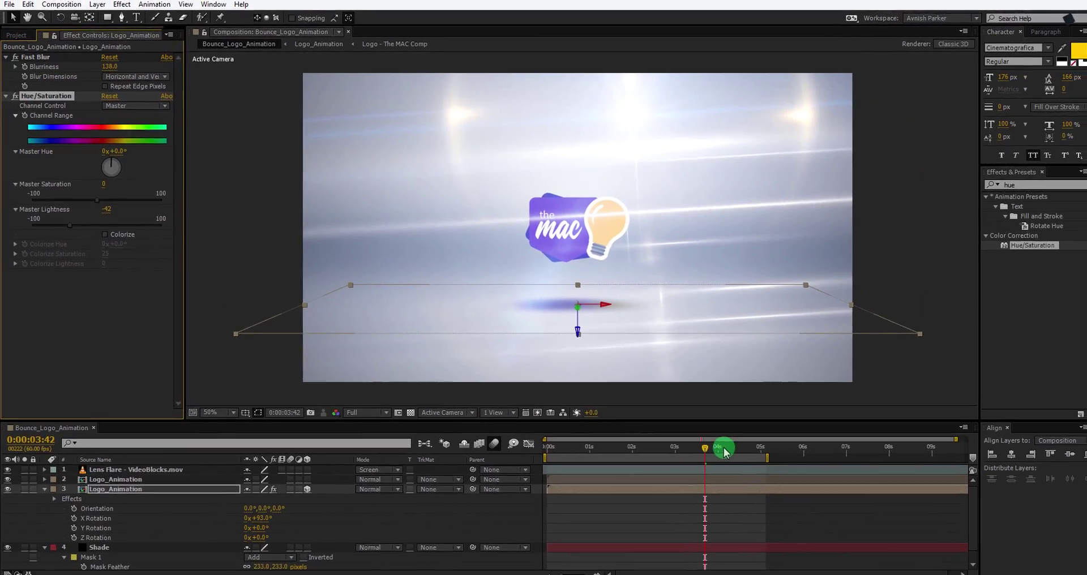
{"action": "left_click_drag", "start_coordinate": [724, 451], "coordinate": [679, 449]}
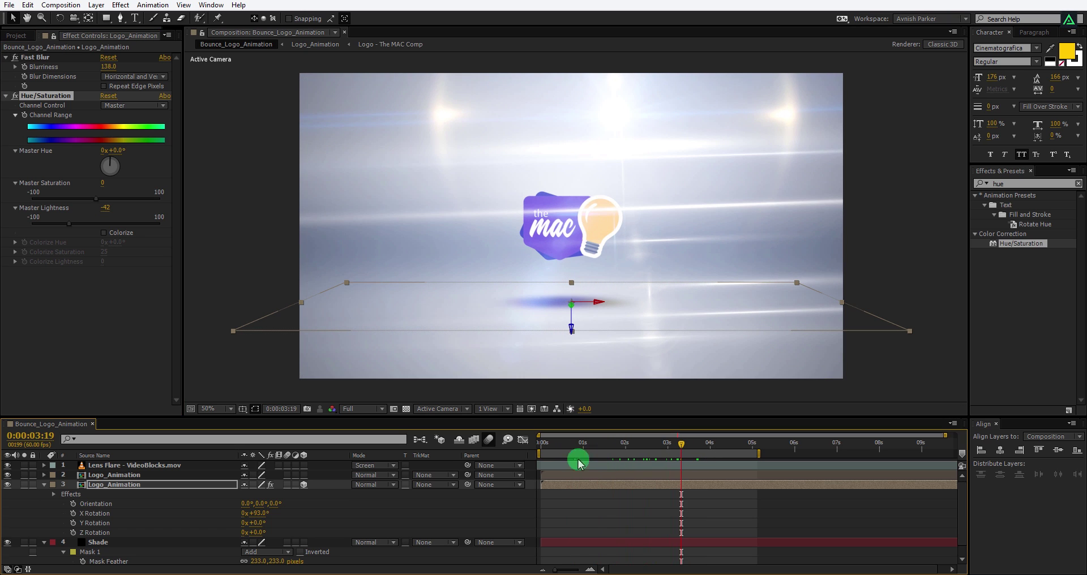
Add an adjustment layer above the Lens Flare layer and name it CC.
{"action": "left_click", "coordinate": [113, 465]}
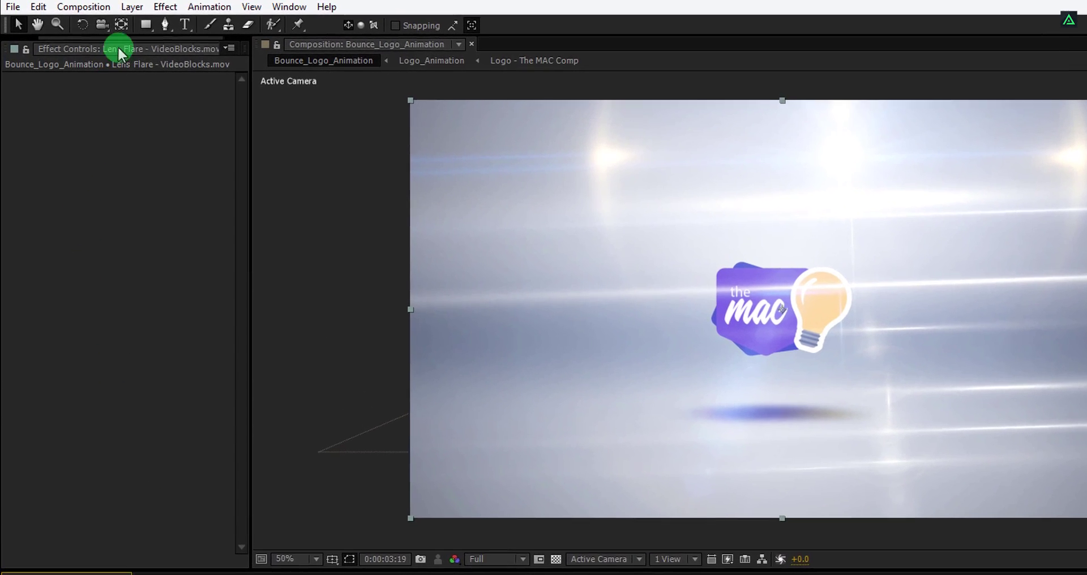
{"action": "left_click", "coordinate": [126, 7]}
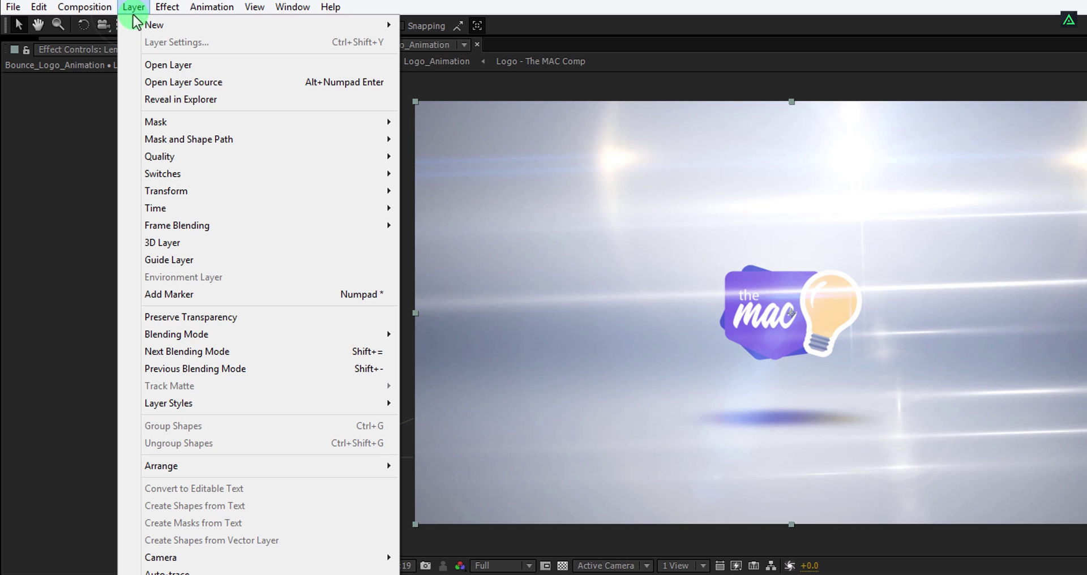
{"action": "mouse_move", "coordinate": [132, 26]}
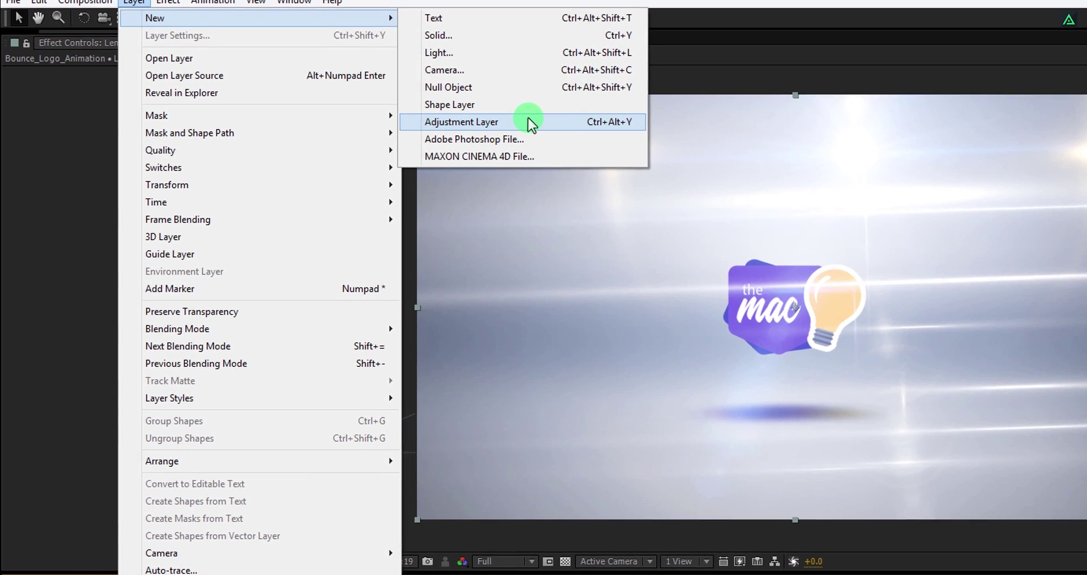
{"action": "left_click", "coordinate": [527, 128]}
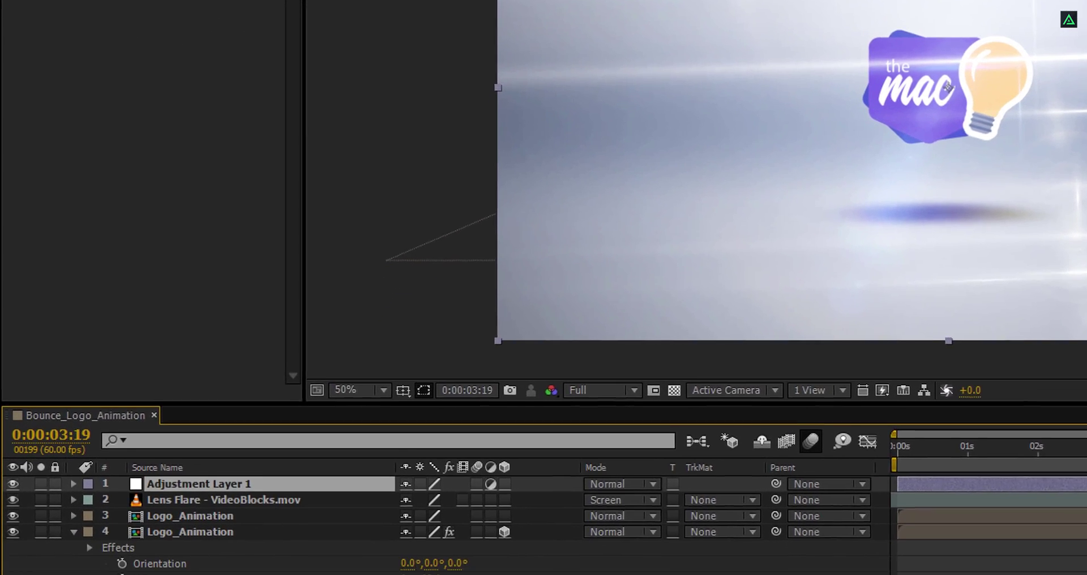
{"action": "key", "text": "Return"}
{"action": "type", "text": "CC"}
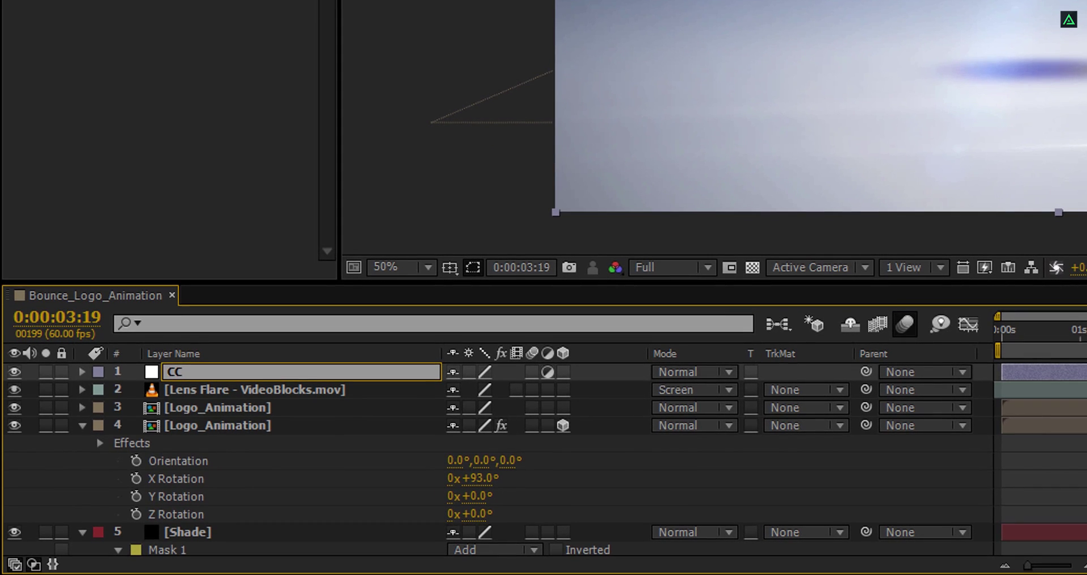
Rename the flattened, blurred Logo_Animation copy as Shadow.
{"action": "left_click", "coordinate": [290, 423]}
{"action": "key", "text": "Return"}
{"action": "type", "text": "Shadow"}
{"action": "key", "text": "Return"}
Apply Curves to the CC layer and shift the RGB curve's black point about a quarter of the way inward to deepen the shadows.
{"action": "left_click", "coordinate": [282, 364]}
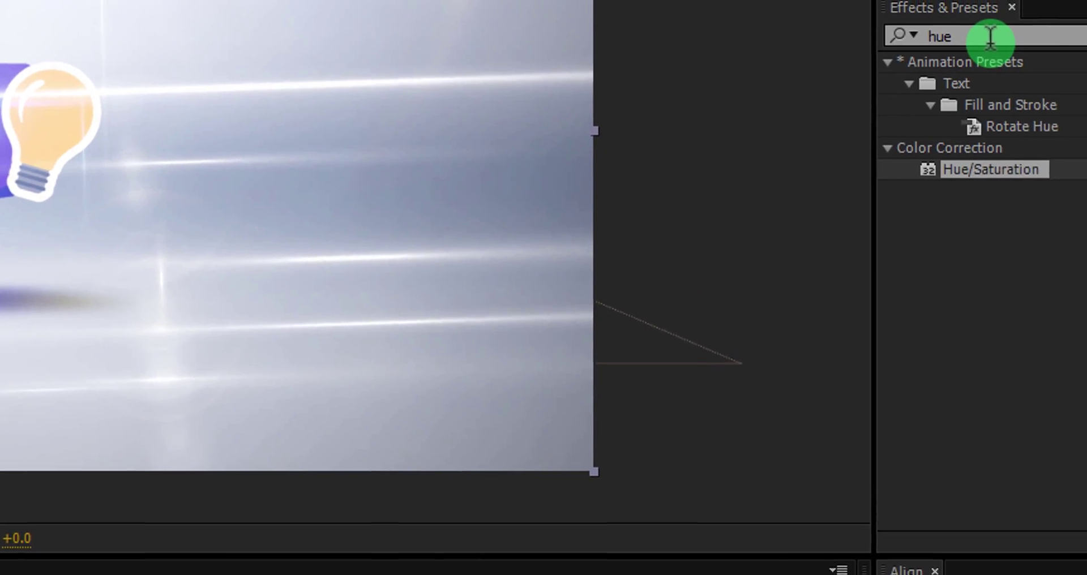
{"action": "left_click", "coordinate": [940, 47]}
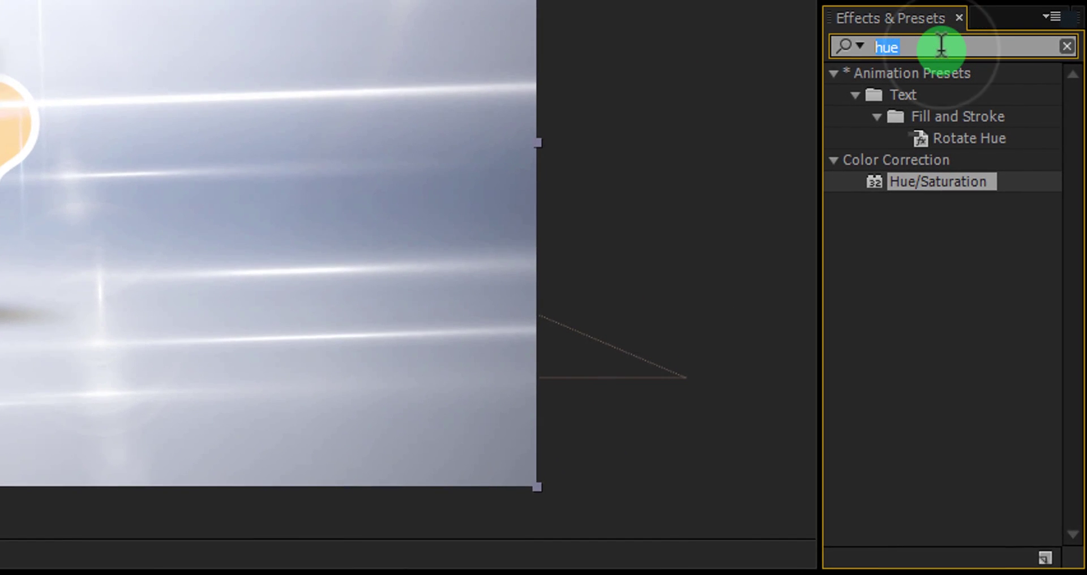
{"action": "type", "text": "curv"}
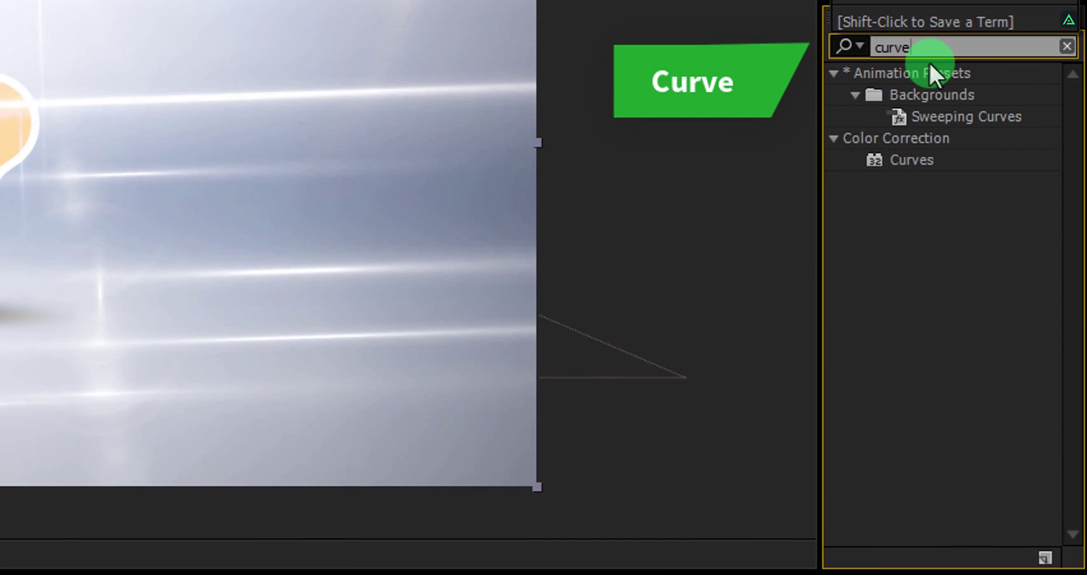
{"action": "double_click", "coordinate": [906, 161]}
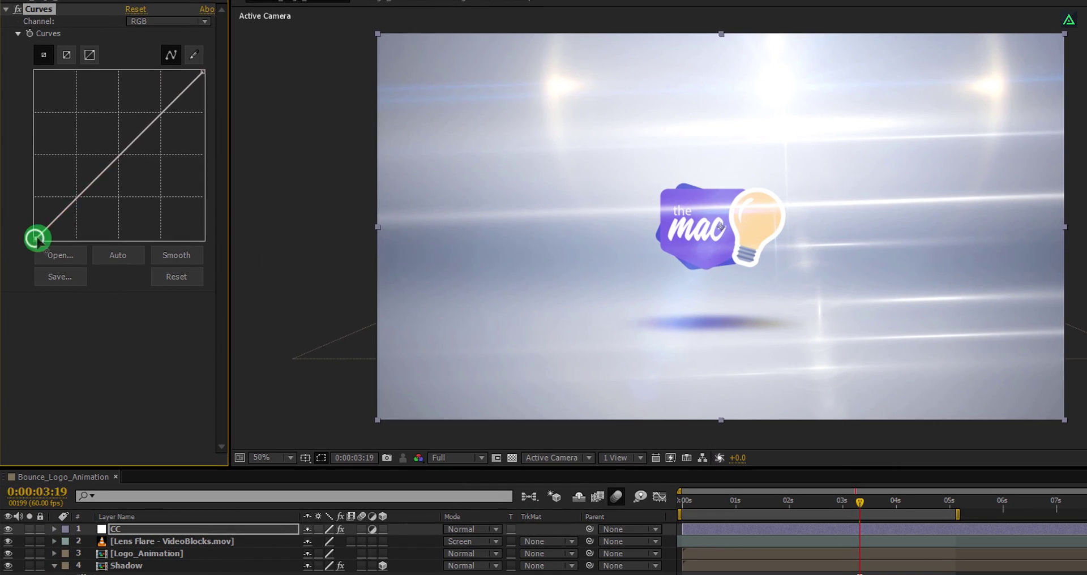
{"action": "left_click_drag", "start_coordinate": [36, 239], "coordinate": [73, 260]}
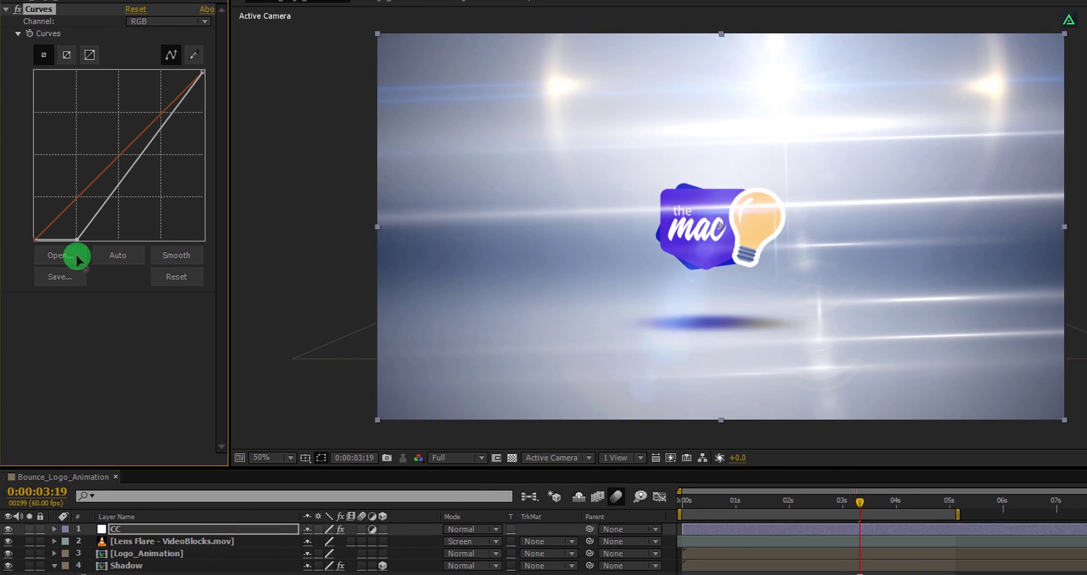
{"action": "mouse_move", "coordinate": [205, 74]}
{"action": "left_mouse_down"}
{"action": "mouse_move", "coordinate": [170, 67]}
{"action": "mouse_move", "coordinate": [209, 99]}
{"action": "mouse_move", "coordinate": [206, 82]}
{"action": "mouse_move", "coordinate": [199, 92]}
{"action": "left_mouse_up"}
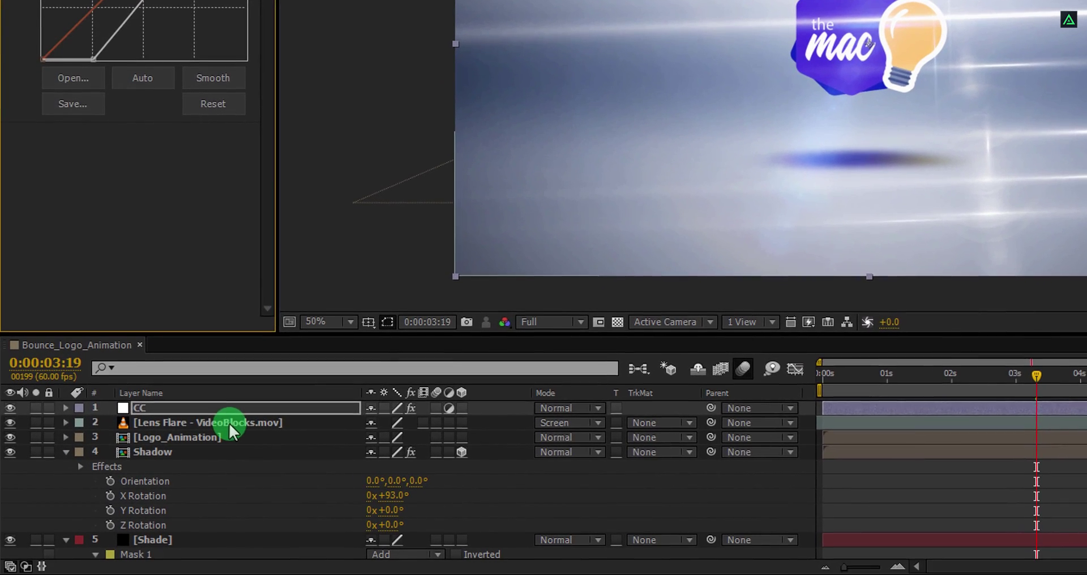
Lower the Lens Flare layer's Opacity to 76%.
{"action": "left_click", "coordinate": [243, 437]}
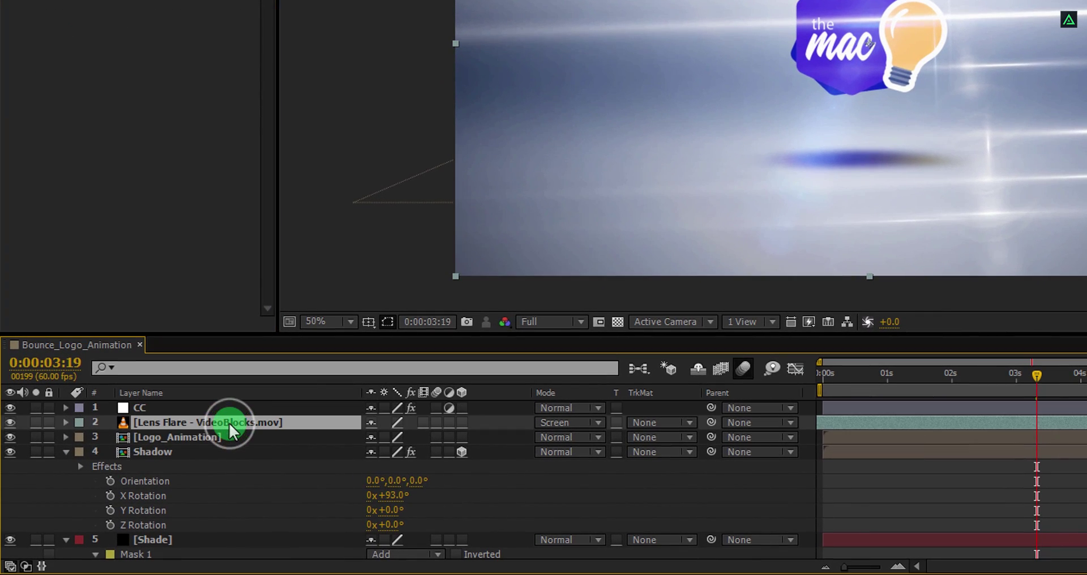
{"action": "key", "text": "t"}
{"action": "left_click_drag", "start_coordinate": [365, 441], "coordinate": [339, 441]}
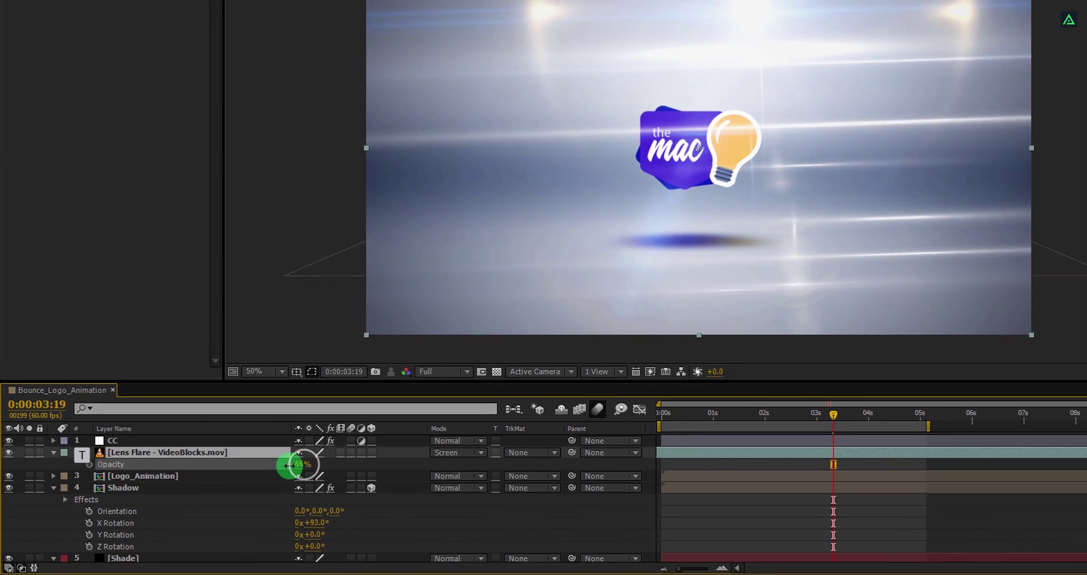
{"action": "left_click_drag", "start_coordinate": [261, 472], "coordinate": [281, 474]}
Fine-tune the CC layer's contrast by raising the midpoint of its RGB curve.
{"action": "left_click", "coordinate": [113, 451]}
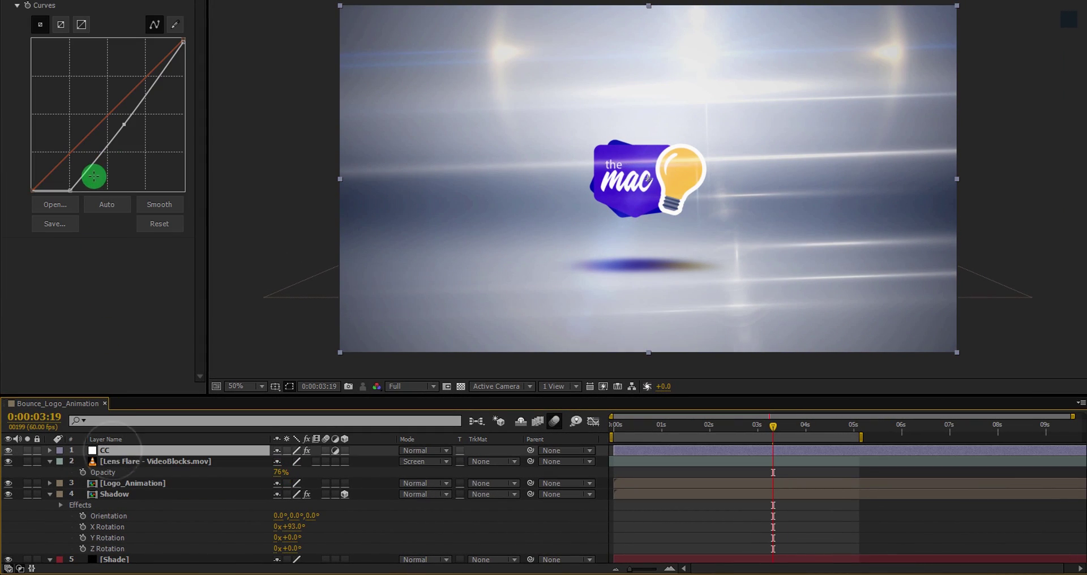
{"action": "left_click_drag", "start_coordinate": [121, 124], "coordinate": [121, 104]}
Lower the Shade layer's Opacity to 70%.
{"action": "left_click", "coordinate": [149, 516]}
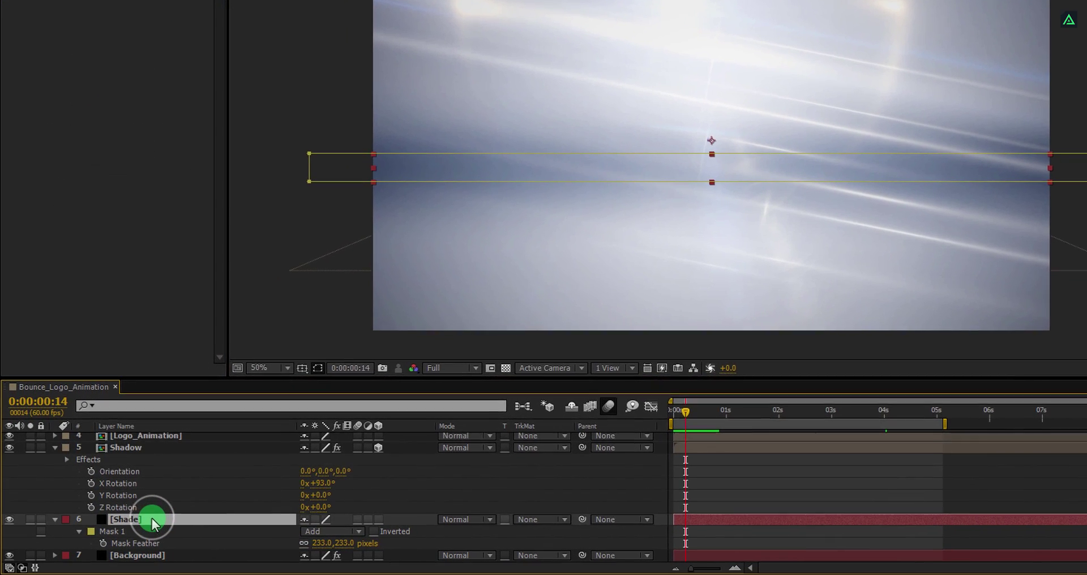
{"action": "key", "text": "t"}
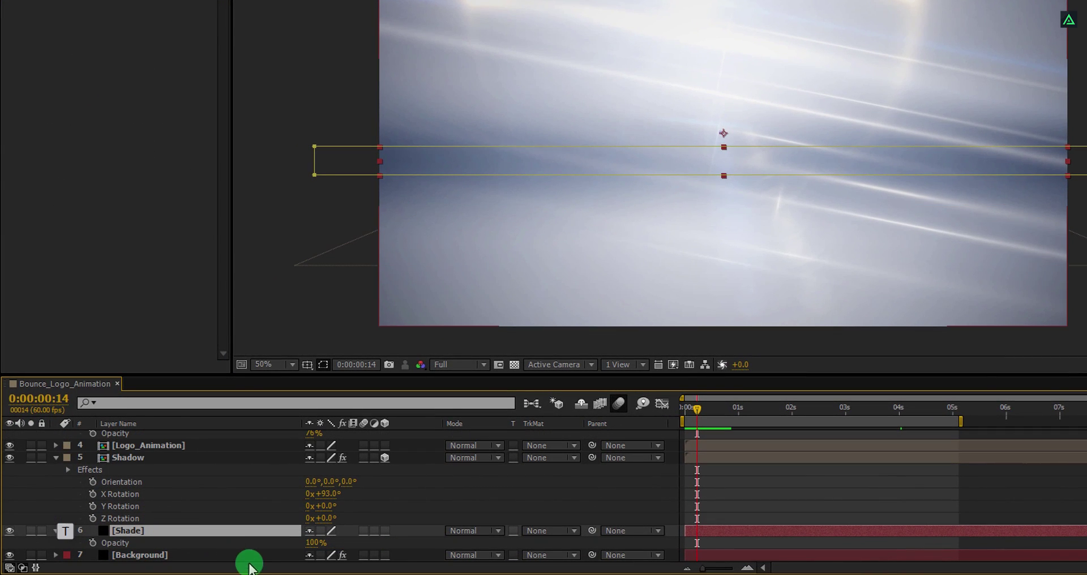
{"action": "left_click_drag", "start_coordinate": [309, 543], "coordinate": [294, 547]}
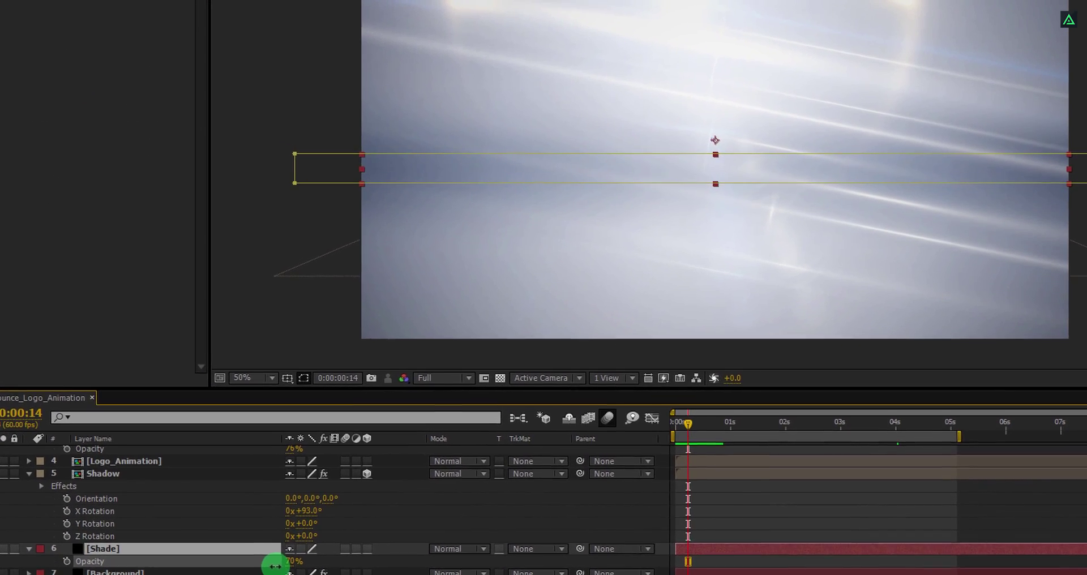